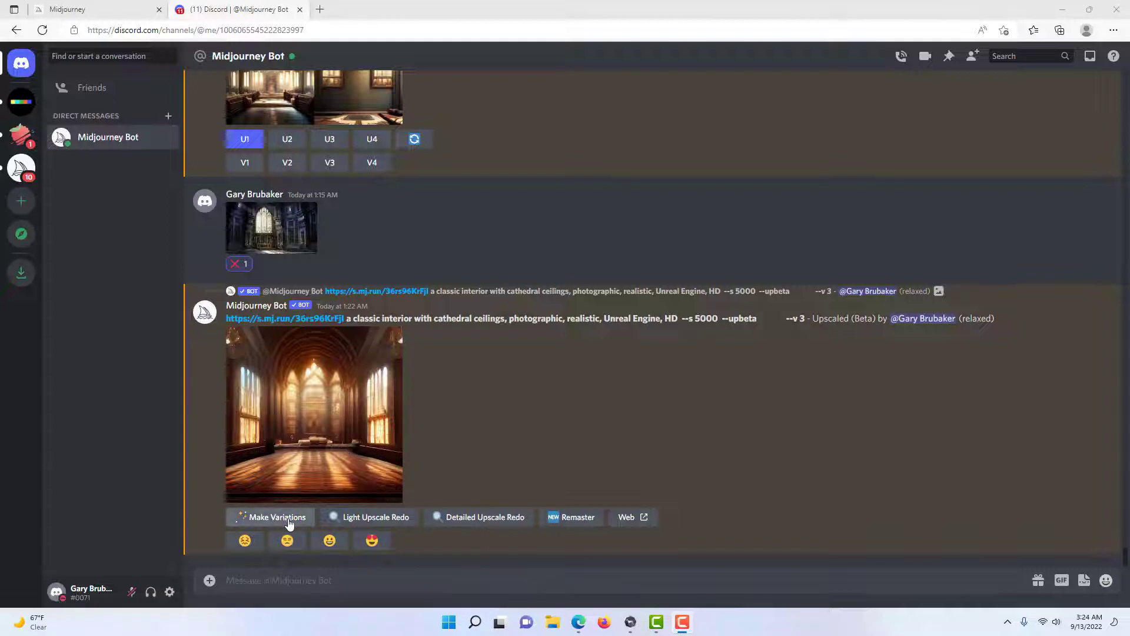
Start an /imagine prompt in the Midjourney Bot chat and insert the link of the upscaled cathedral interior image
{"action": "left_click", "coordinate": [280, 581]}
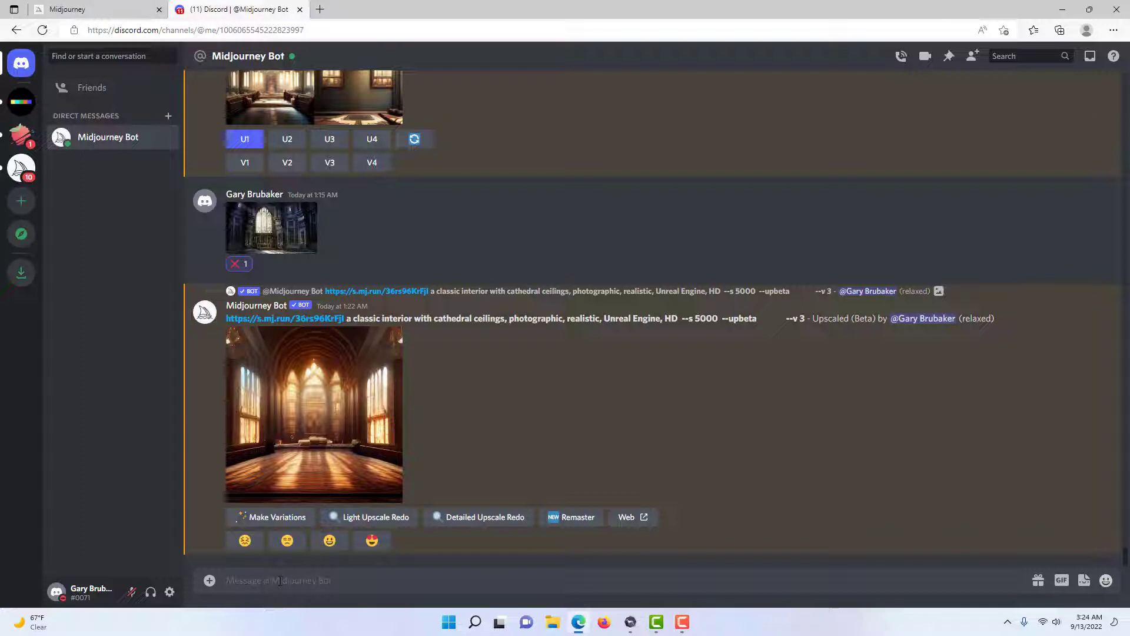
{"action": "type", "text": "/"}
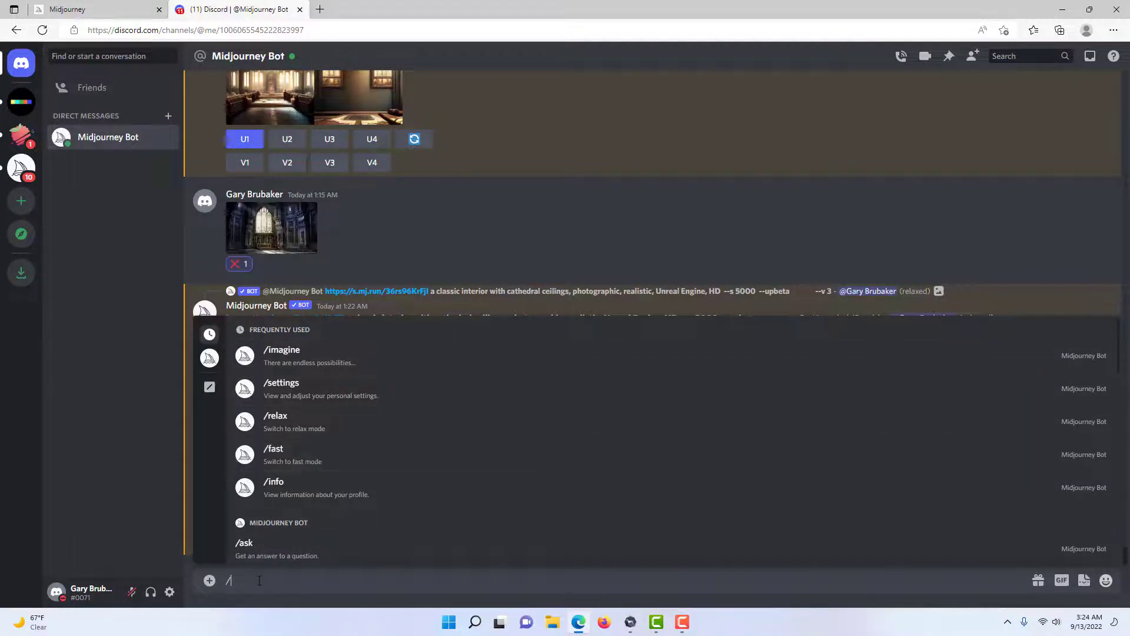
{"action": "key", "text": "Return"}
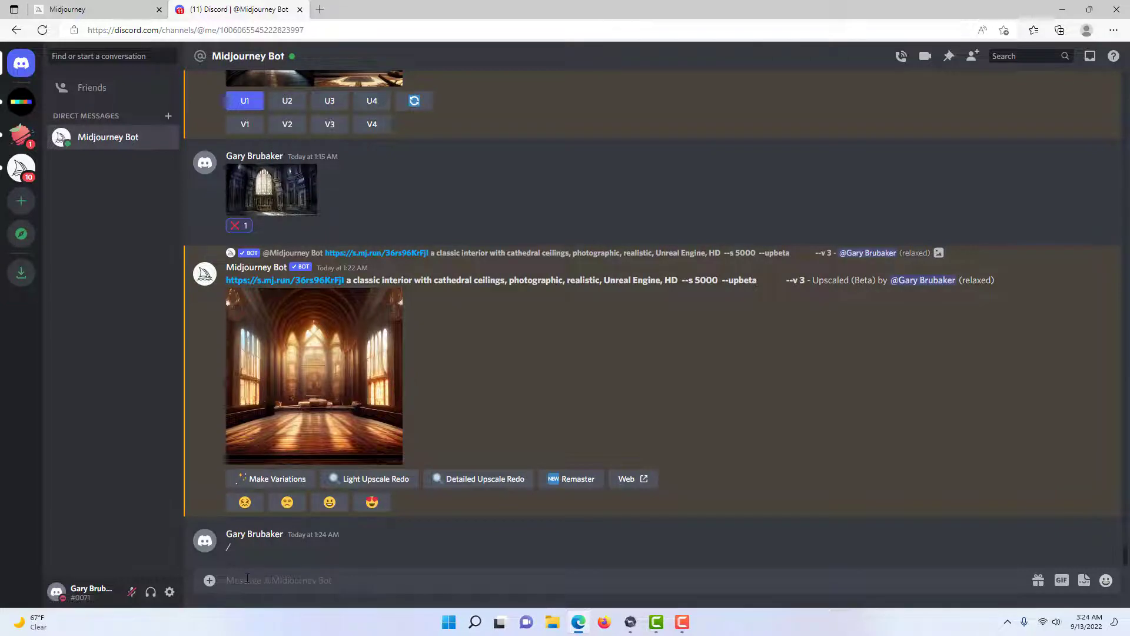
{"action": "type", "text": "/"}
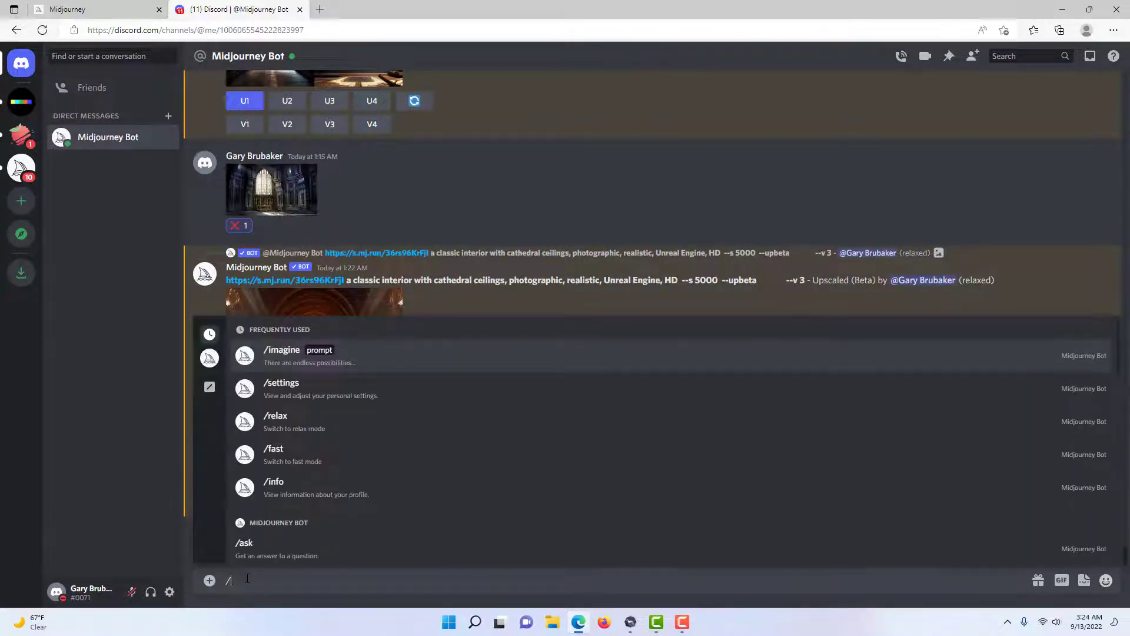
{"action": "key", "text": "Return"}
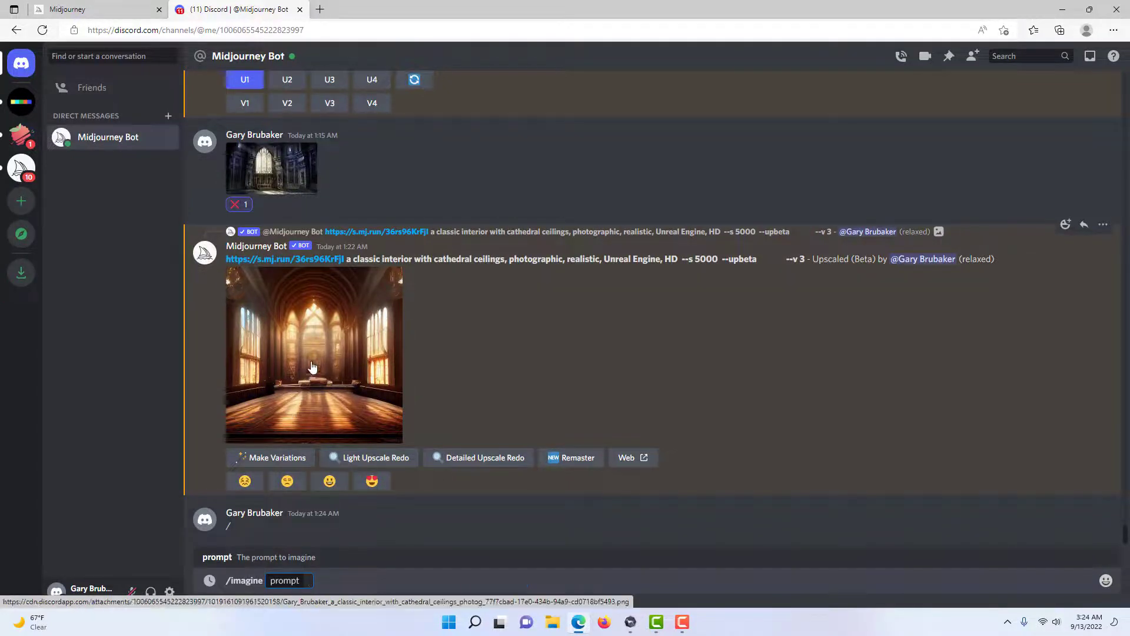
{"action": "left_click_drag", "start_coordinate": [312, 371], "coordinate": [306, 583]}
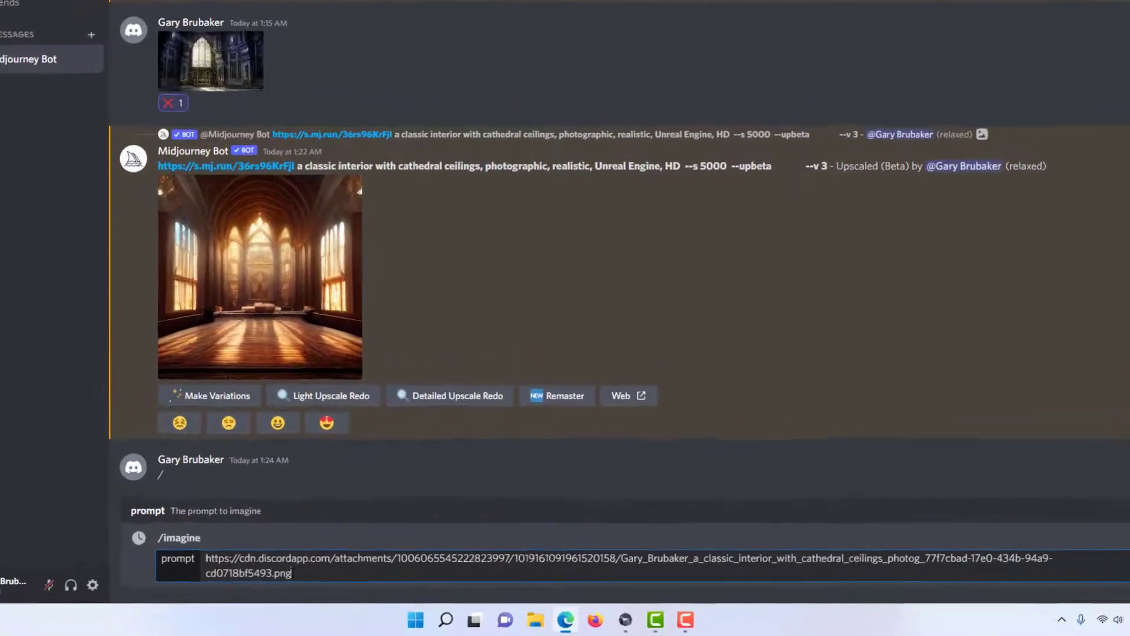
Dictate "a classic interior with cathedral ceilings, photographic, realistic, Unreal Engine, HD" after the image link with voice typing and submit the prompt
{"action": "right_click", "coordinate": [286, 570]}
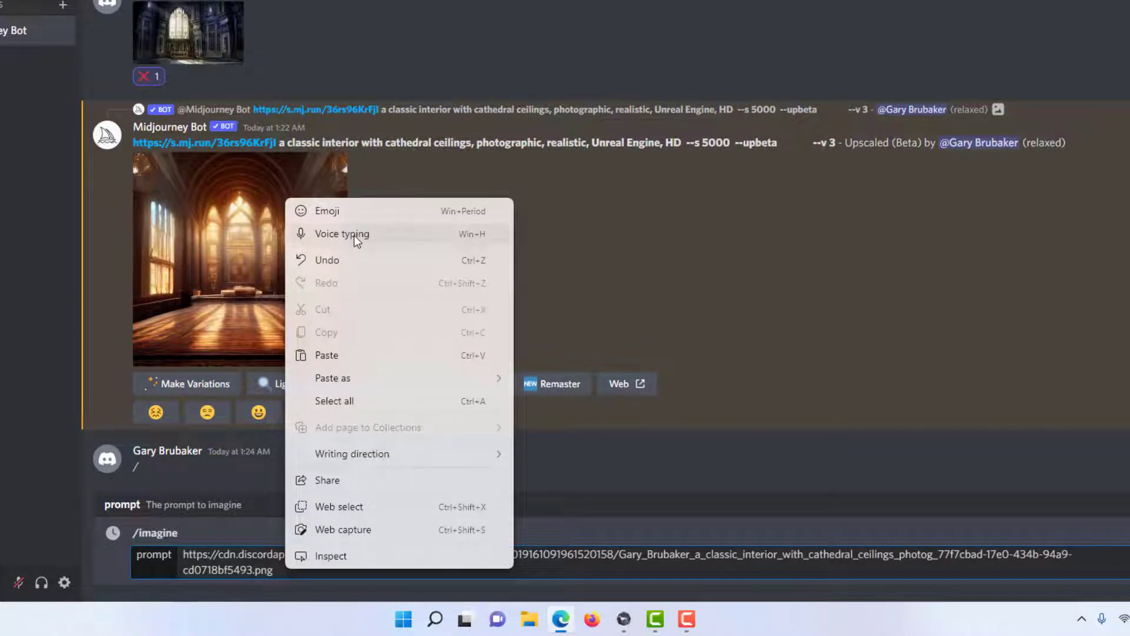
{"action": "left_click", "coordinate": [354, 235]}
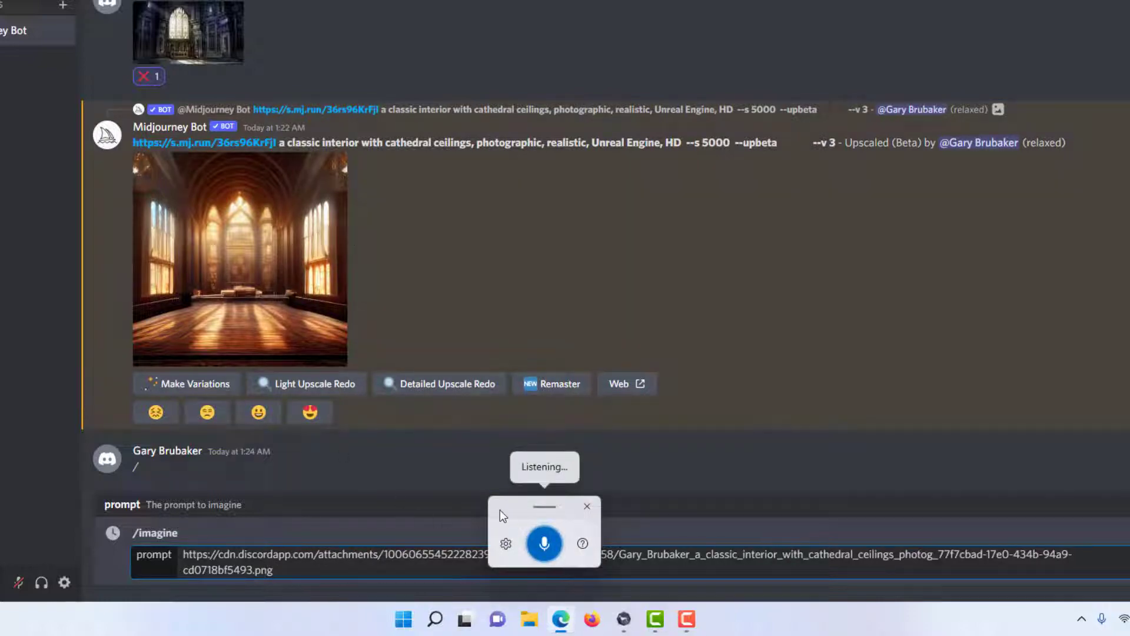
{"action": "left_click_drag", "start_coordinate": [500, 510], "coordinate": [677, 489]}
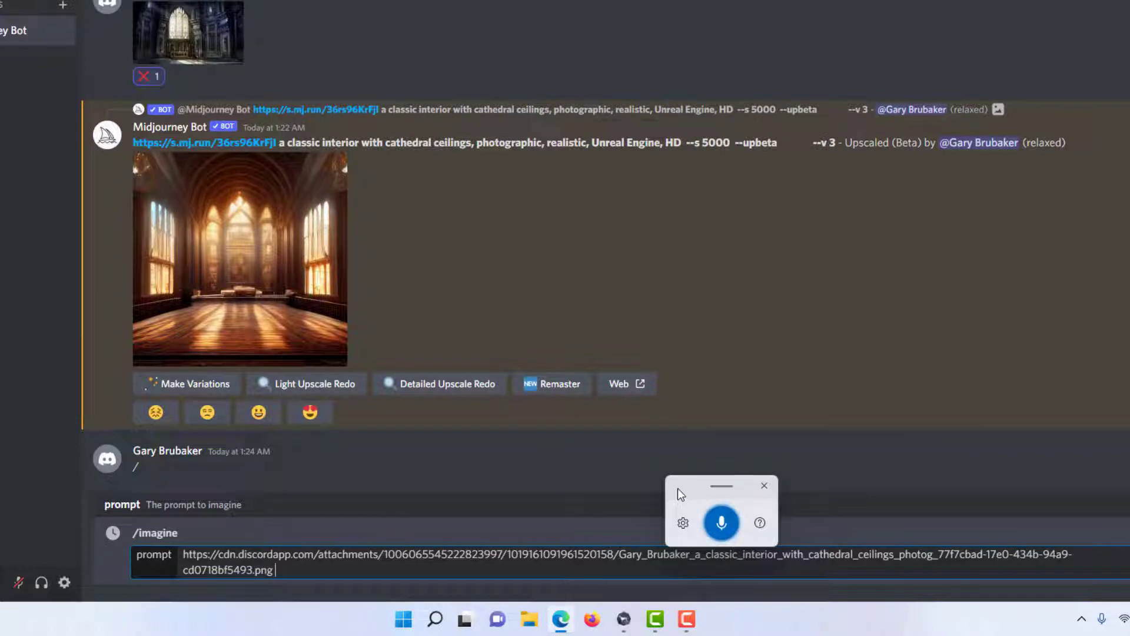
{"action": "type", "text": "a classic interior with cathedral ceilings"}
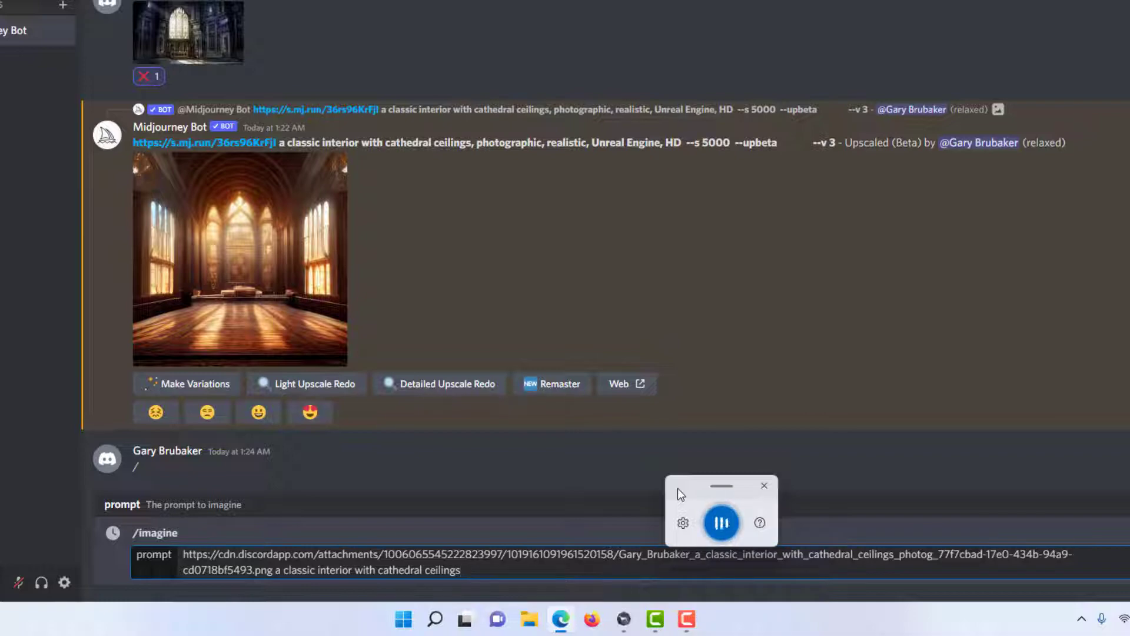
{"action": "type", "text": " comma "}
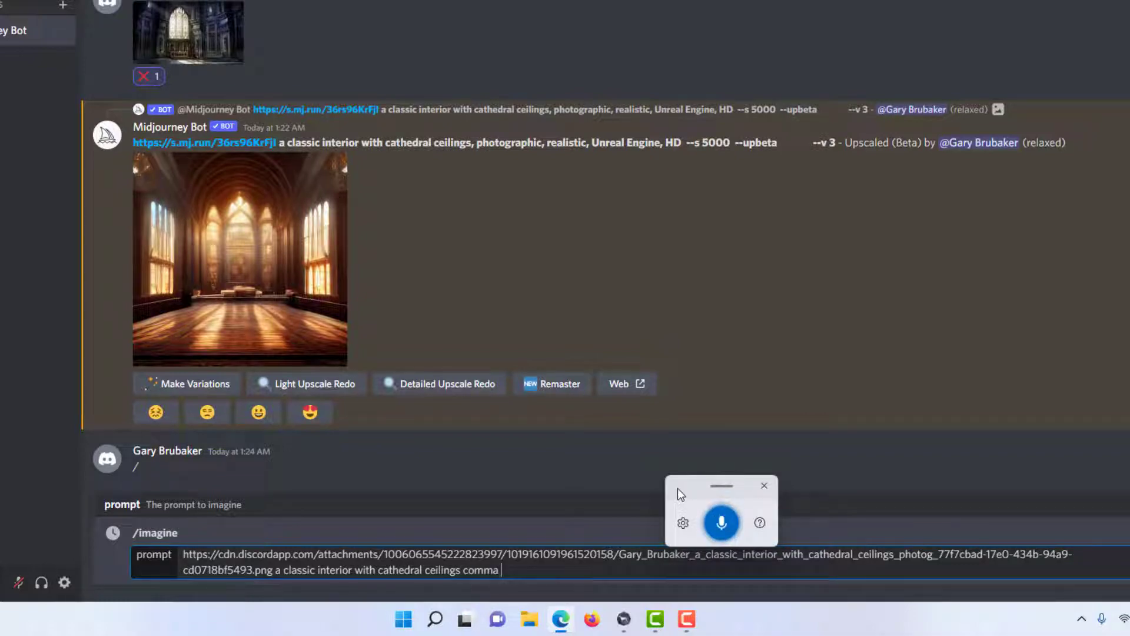
{"action": "type", "text": "photography comma "}
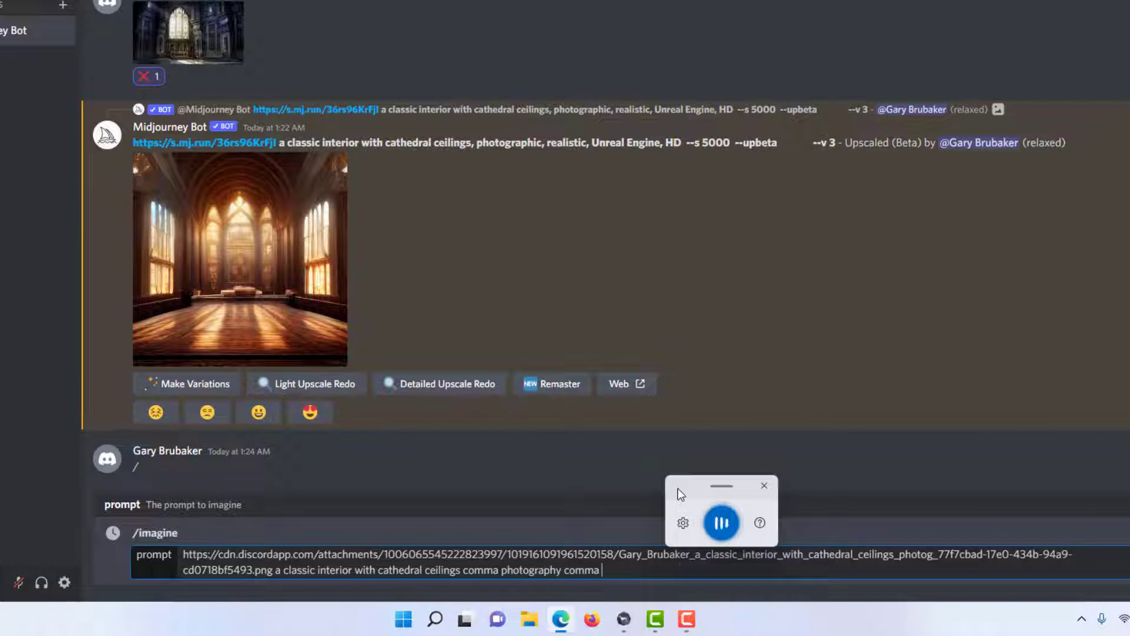
{"action": "type", "text": "realistic comma unreal"}
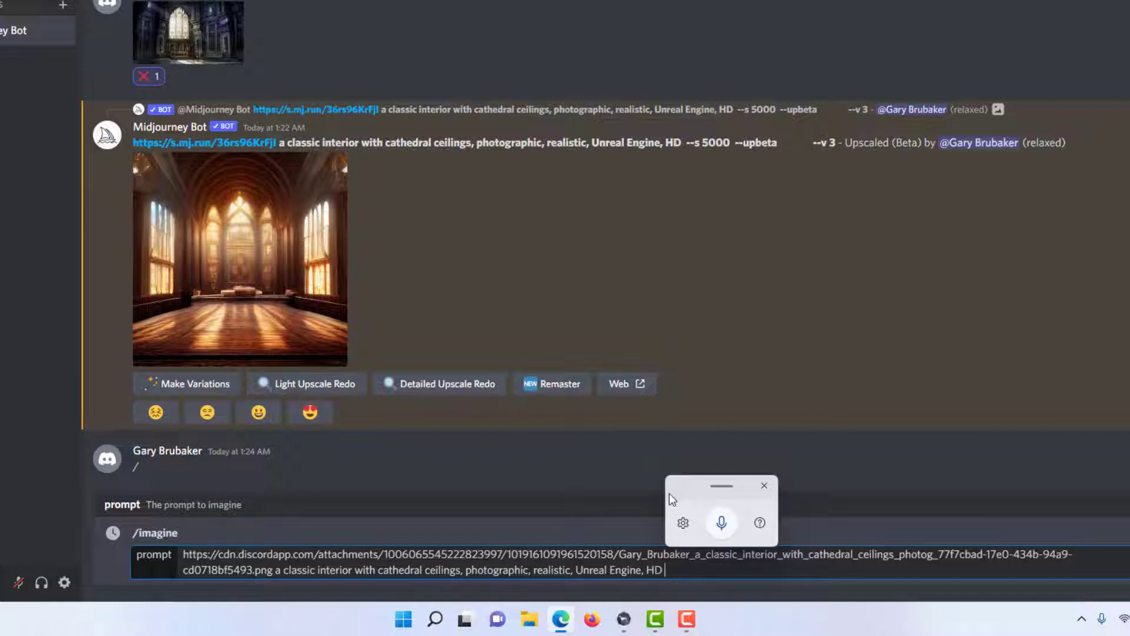
{"action": "left_click", "coordinate": [723, 522]}
{"action": "left_click", "coordinate": [765, 486]}
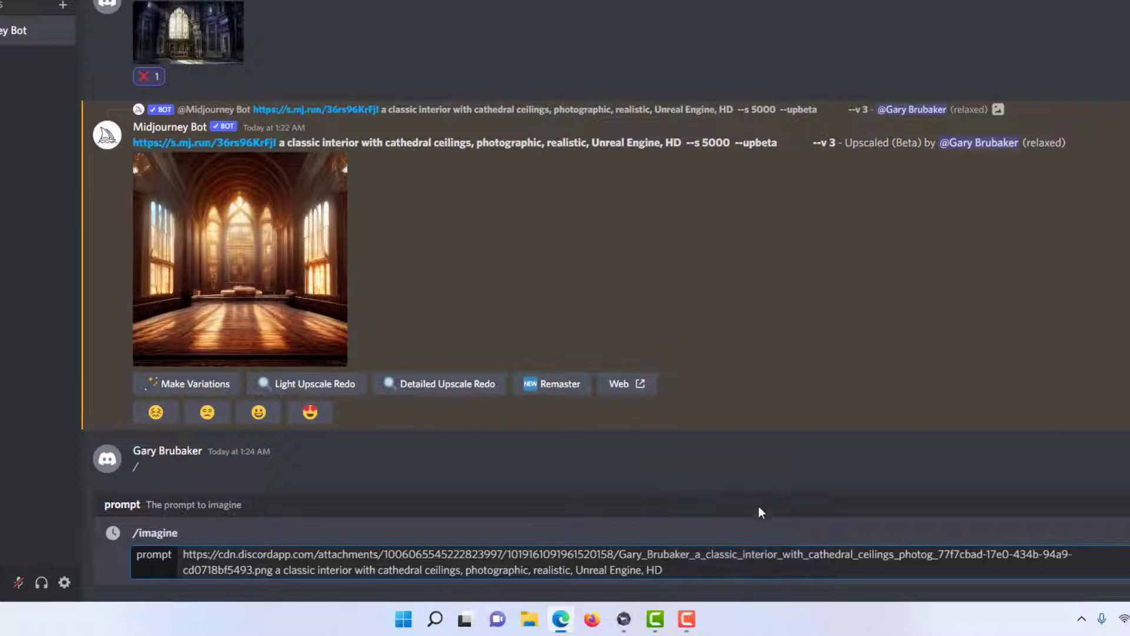
{"action": "key", "text": "Return"}
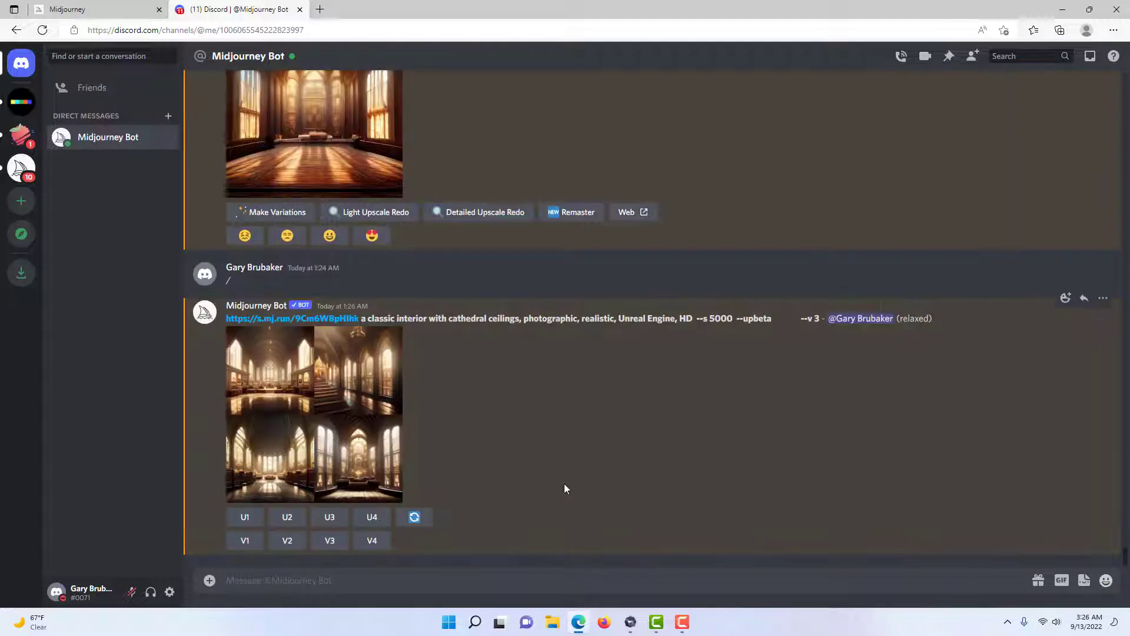
Run a visual search on the newly generated image grid and crop the search area to its first image
{"action": "left_click", "coordinate": [290, 408]}
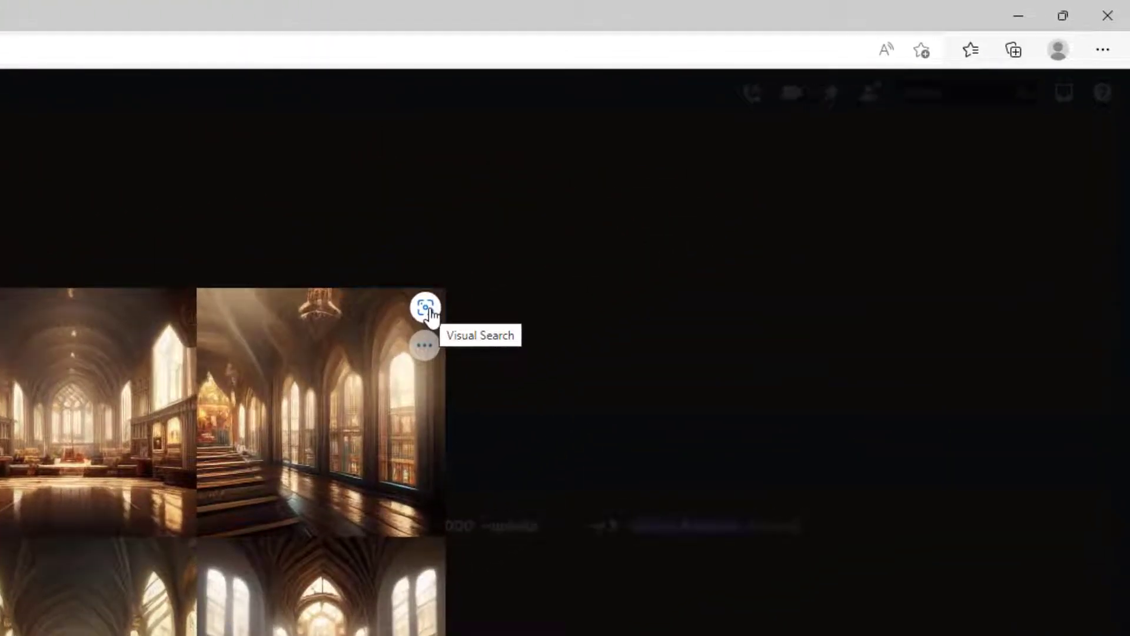
{"action": "left_click", "coordinate": [425, 307]}
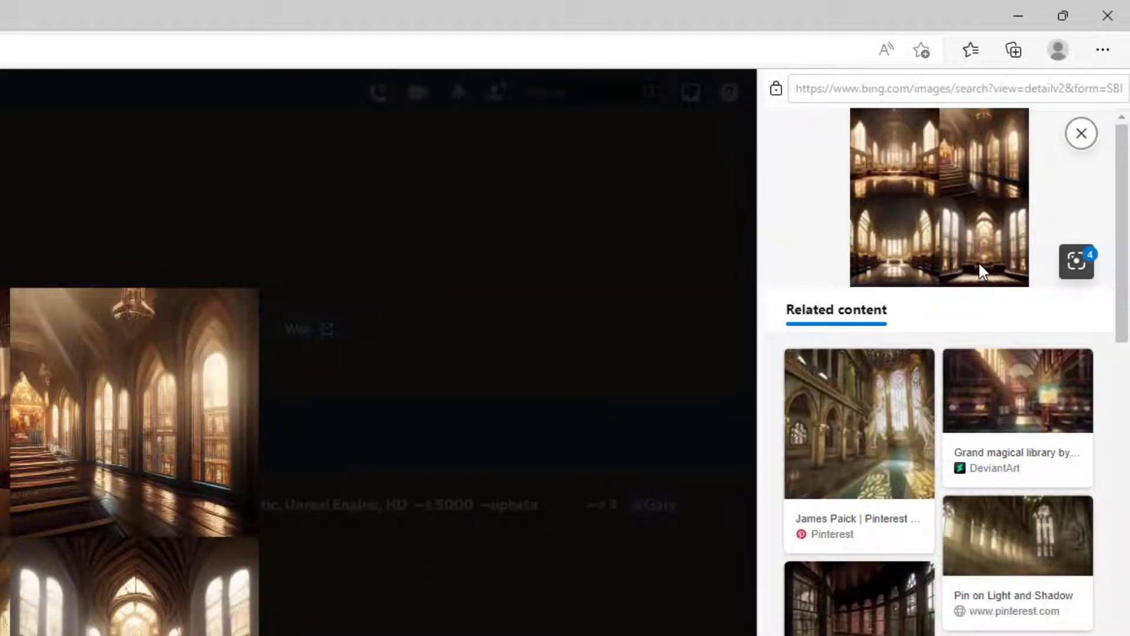
{"action": "left_click", "coordinate": [1077, 262]}
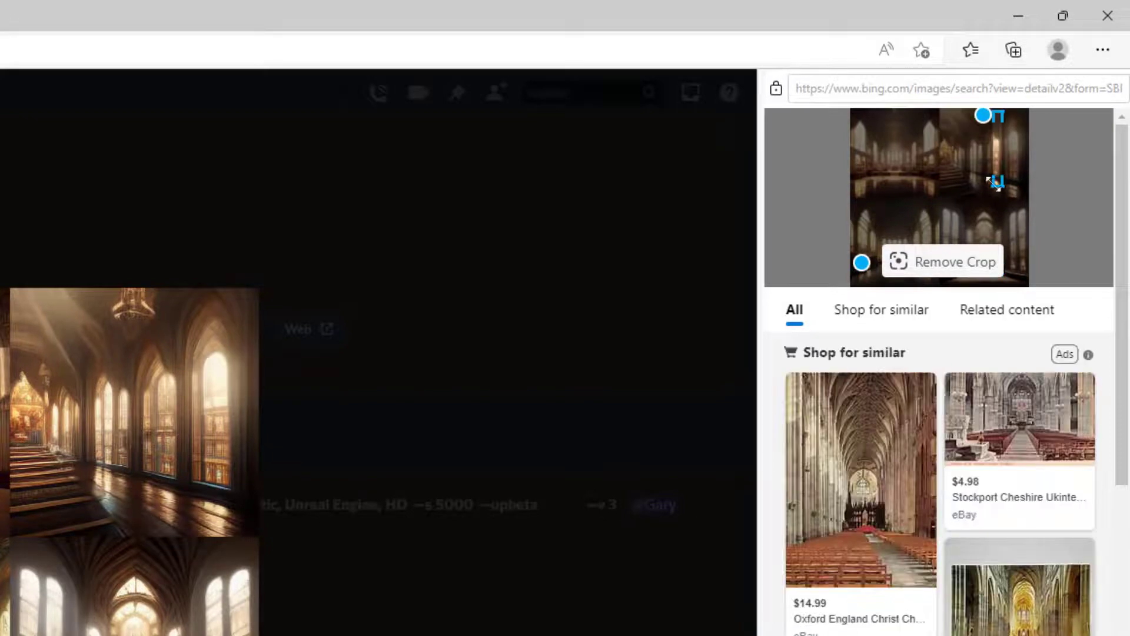
{"action": "left_click_drag", "start_coordinate": [995, 182], "coordinate": [851, 198]}
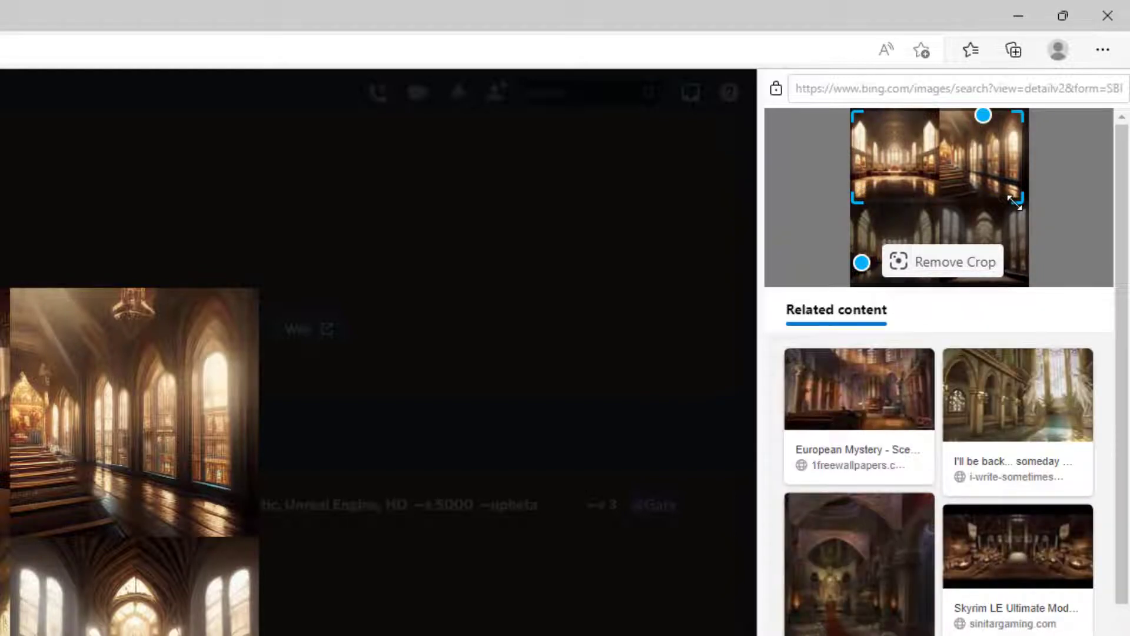
{"action": "left_click_drag", "start_coordinate": [1020, 199], "coordinate": [936, 200]}
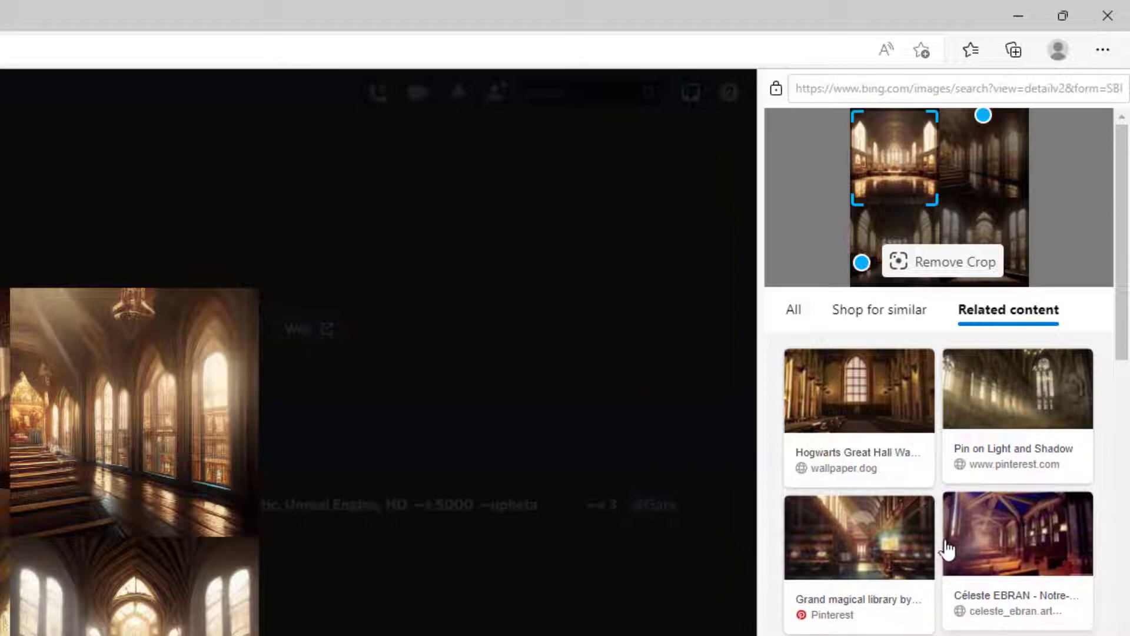
Copy the Hogwarts Great Hall image from the related content, and close the visual search and the image preview
{"action": "right_click", "coordinate": [872, 388]}
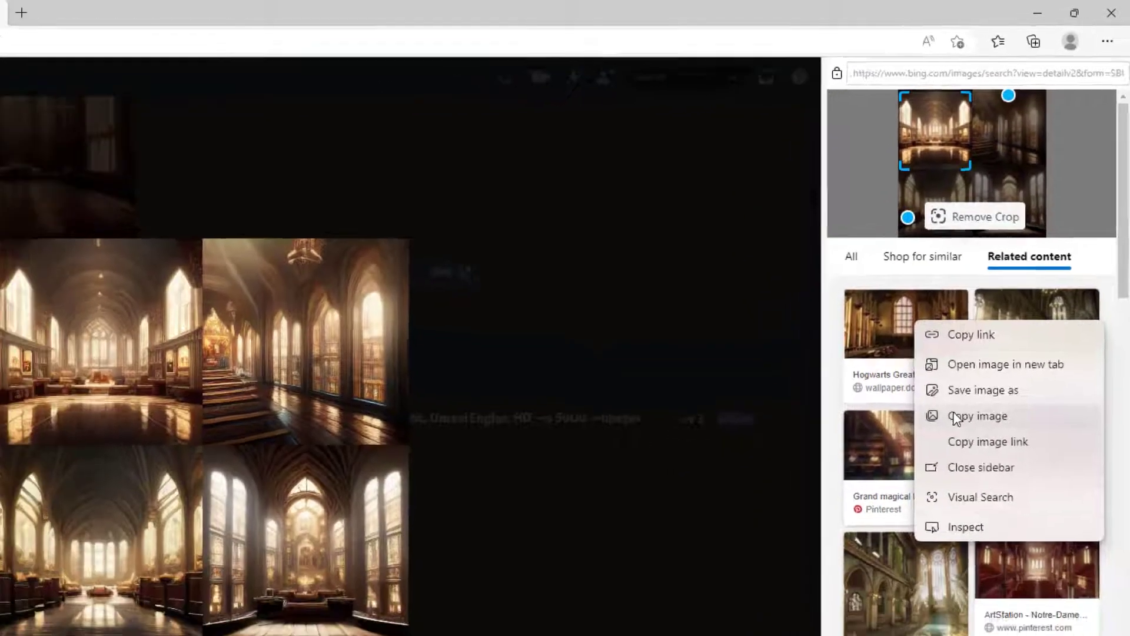
{"action": "left_click", "coordinate": [920, 504]}
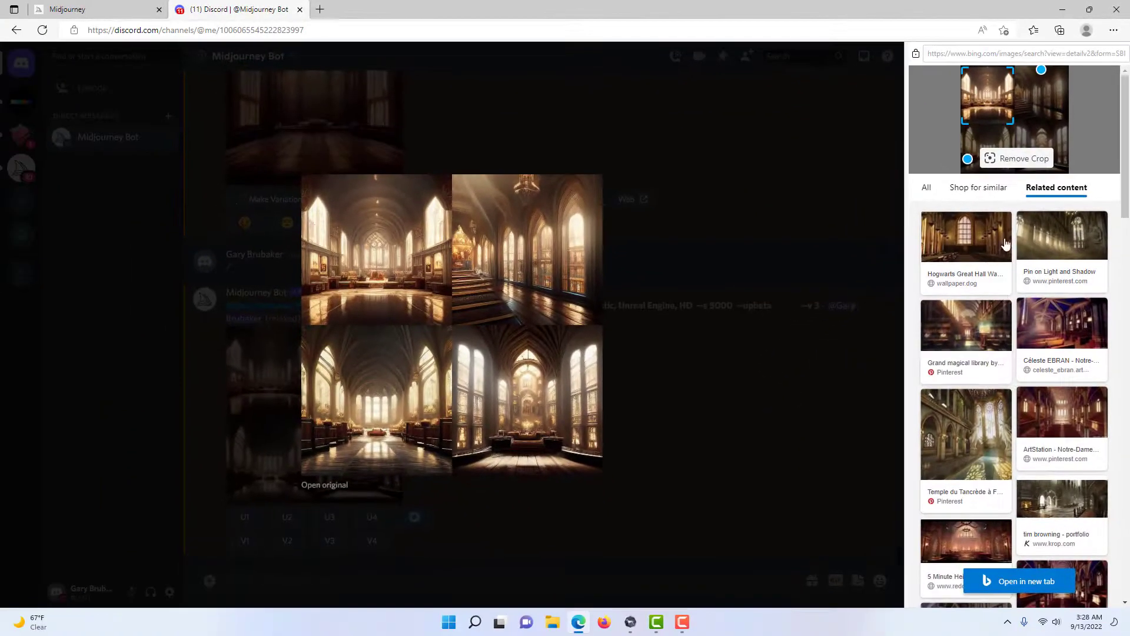
{"action": "left_click", "coordinate": [1031, 158]}
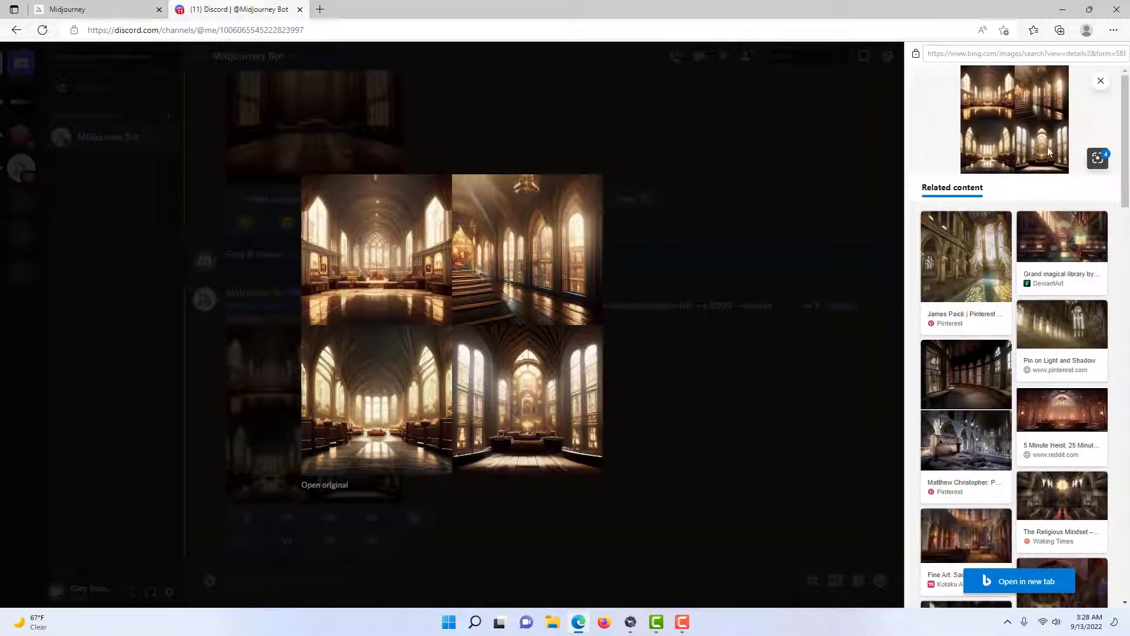
{"action": "left_click", "coordinate": [1100, 83]}
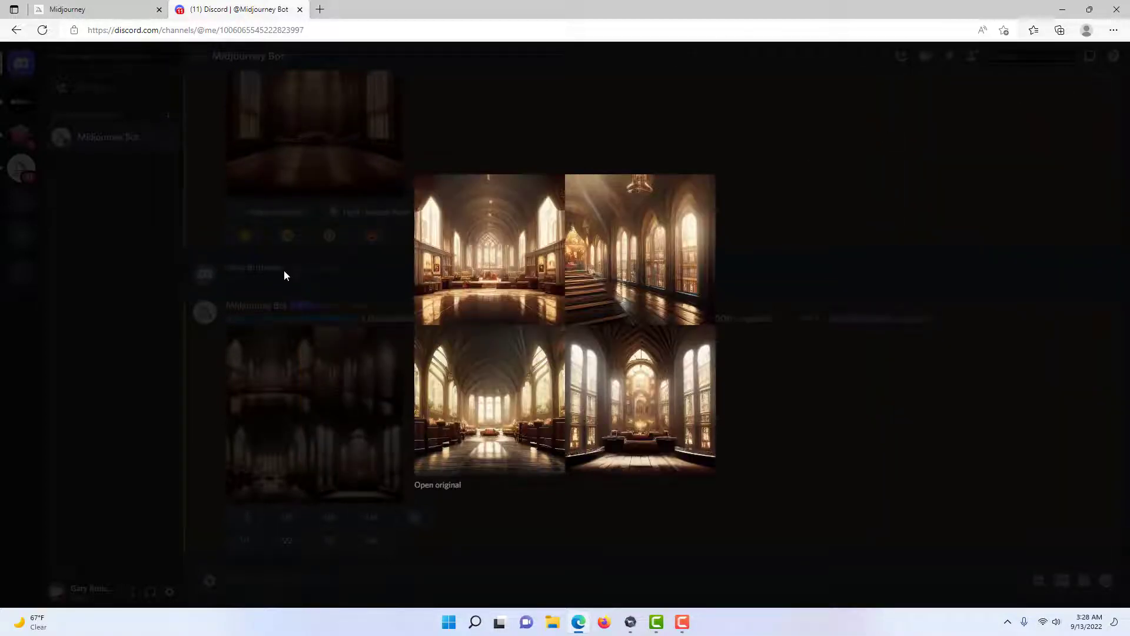
{"action": "left_click", "coordinate": [276, 270]}
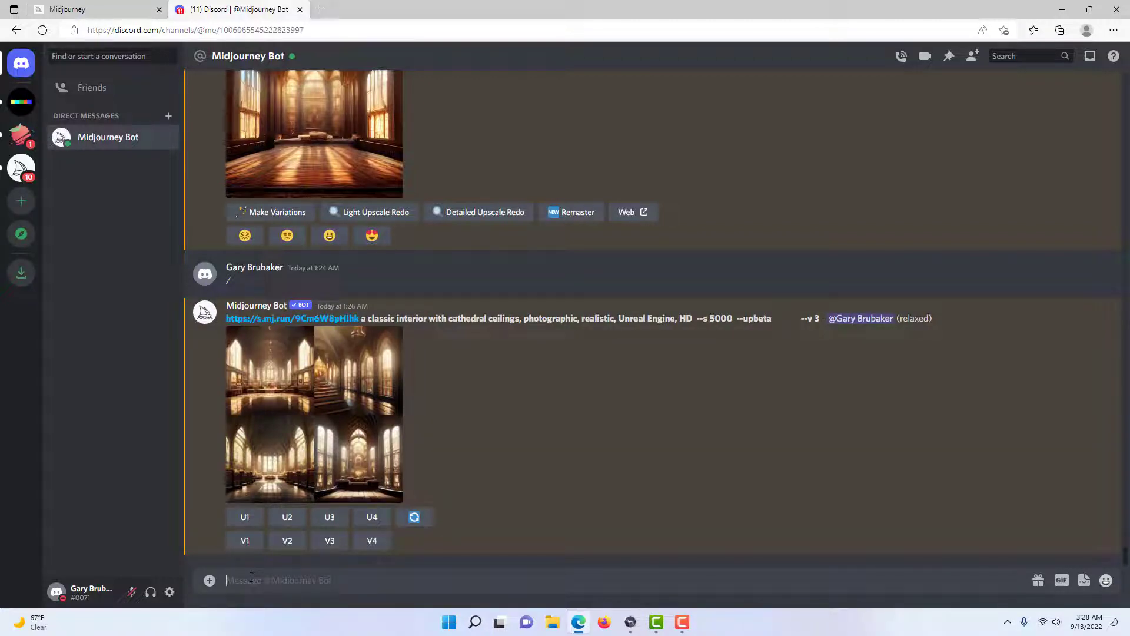
Paste the copied hall image into the Midjourney Bot chat and send it
{"action": "right_click", "coordinate": [251, 577]}
{"action": "left_click", "coordinate": [298, 399]}
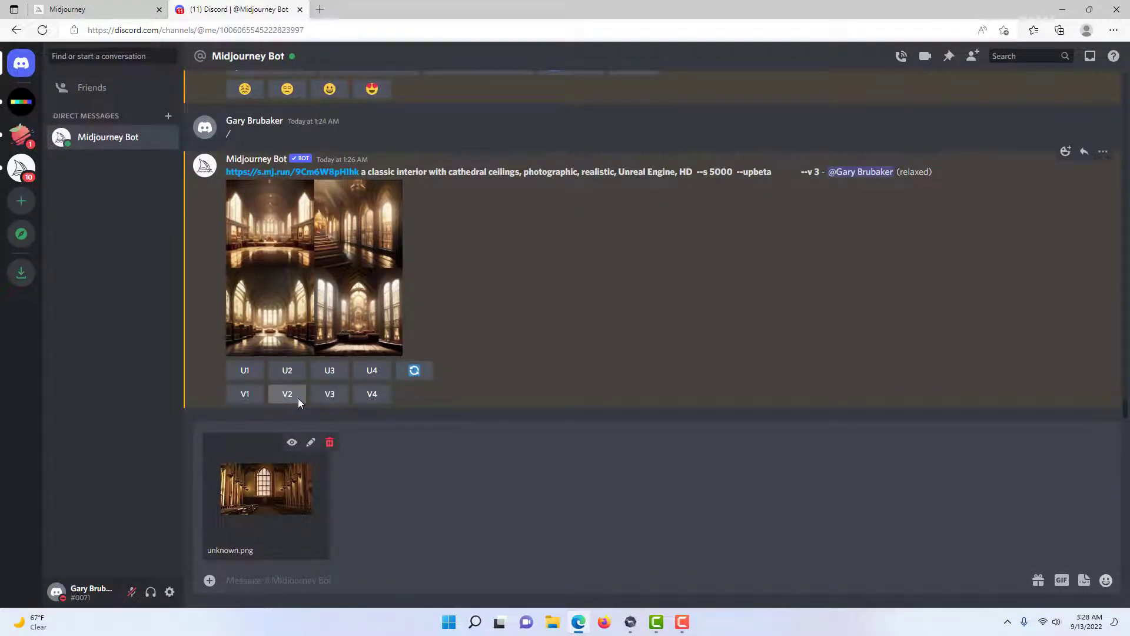
{"action": "key", "text": "Return"}
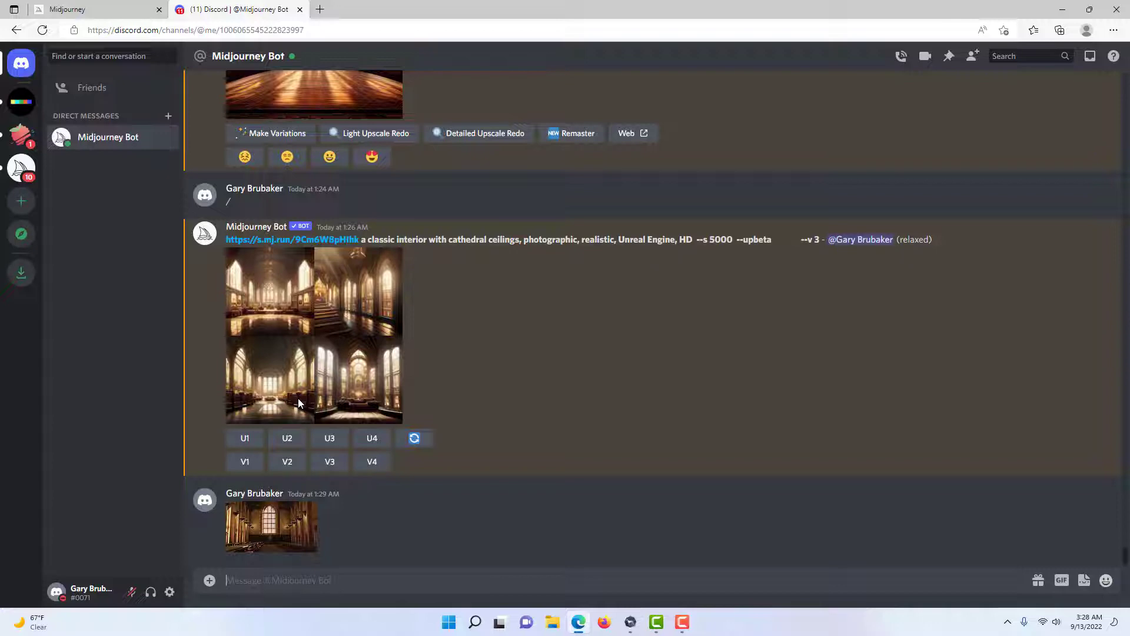
Start a new /imagine prompt and insert the link of the hall image just posted in the chat
{"action": "type", "text": "/"}
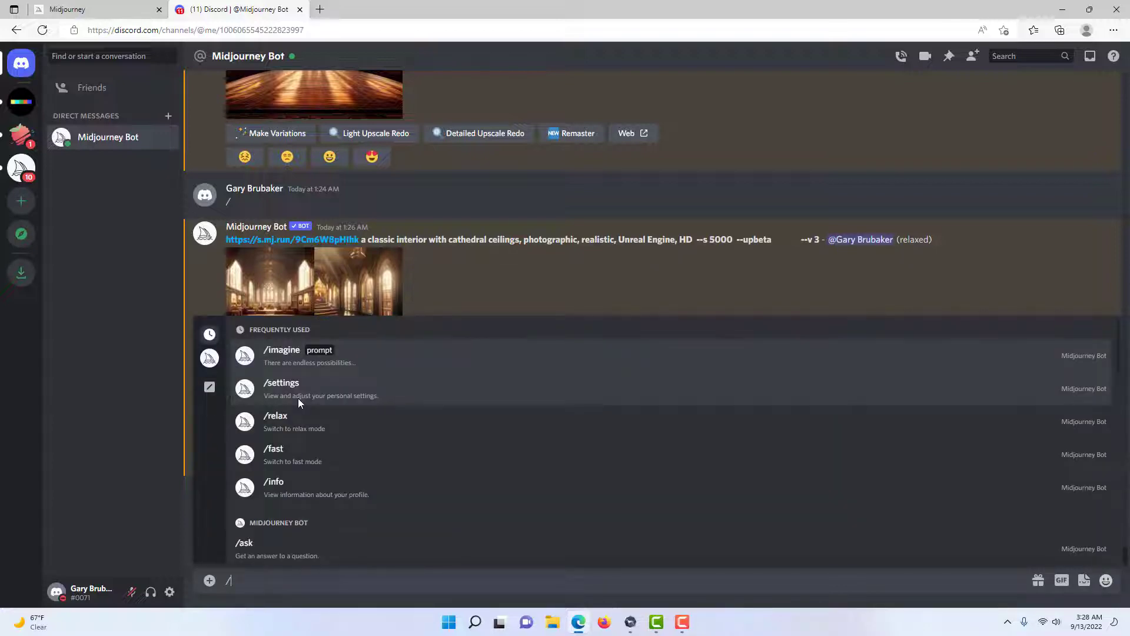
{"action": "key", "text": "Return"}
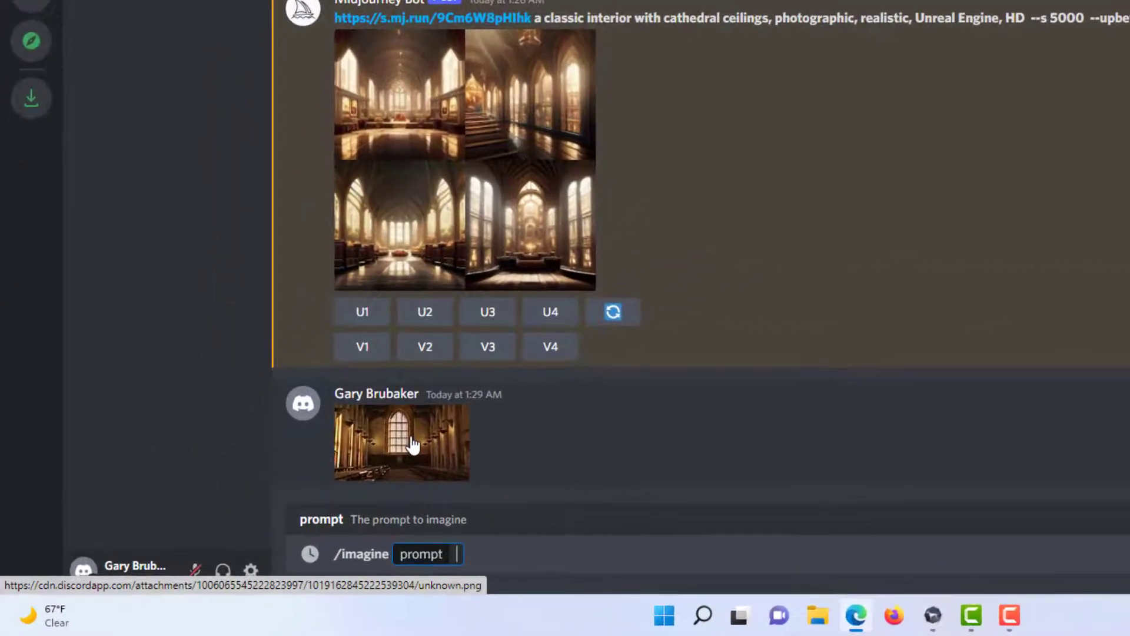
{"action": "left_click_drag", "start_coordinate": [412, 444], "coordinate": [457, 553]}
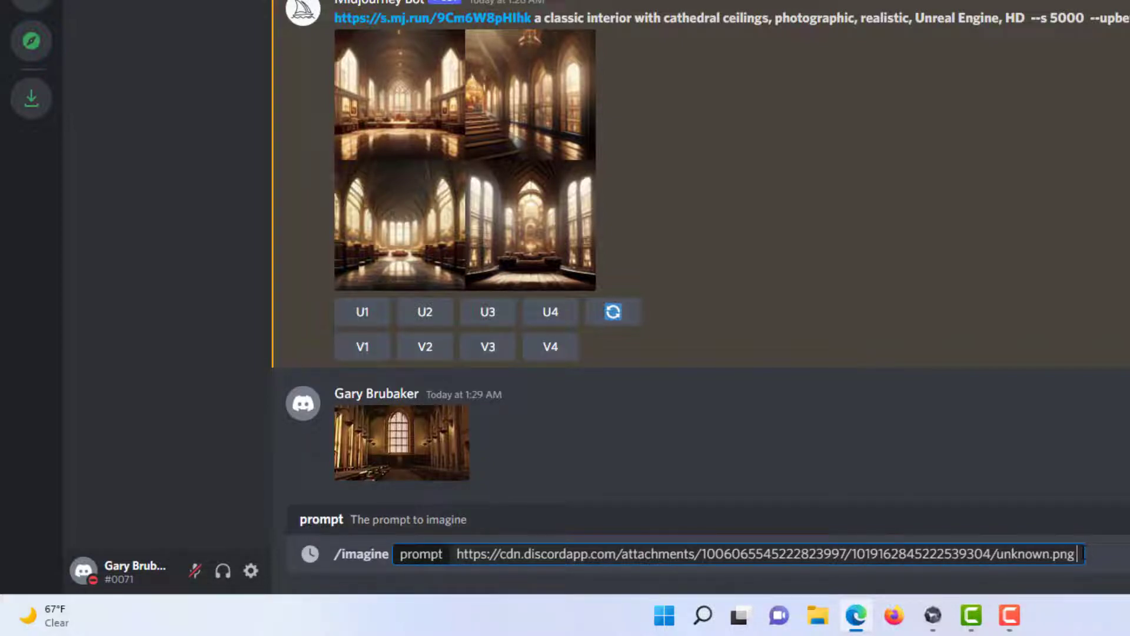
Dictate "a classic interior with cathedral ceilings, photographic, realistic, Unreal Engine, HD" after the hall image link and close voice typing
{"action": "right_click", "coordinate": [1088, 553]}
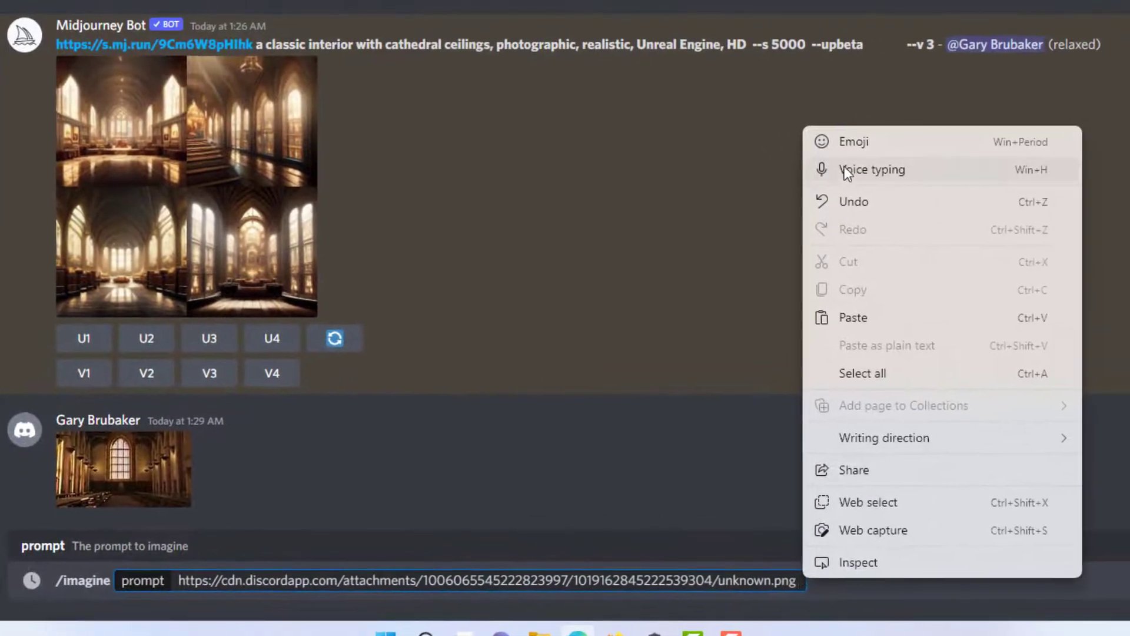
{"action": "left_click", "coordinate": [1094, 145]}
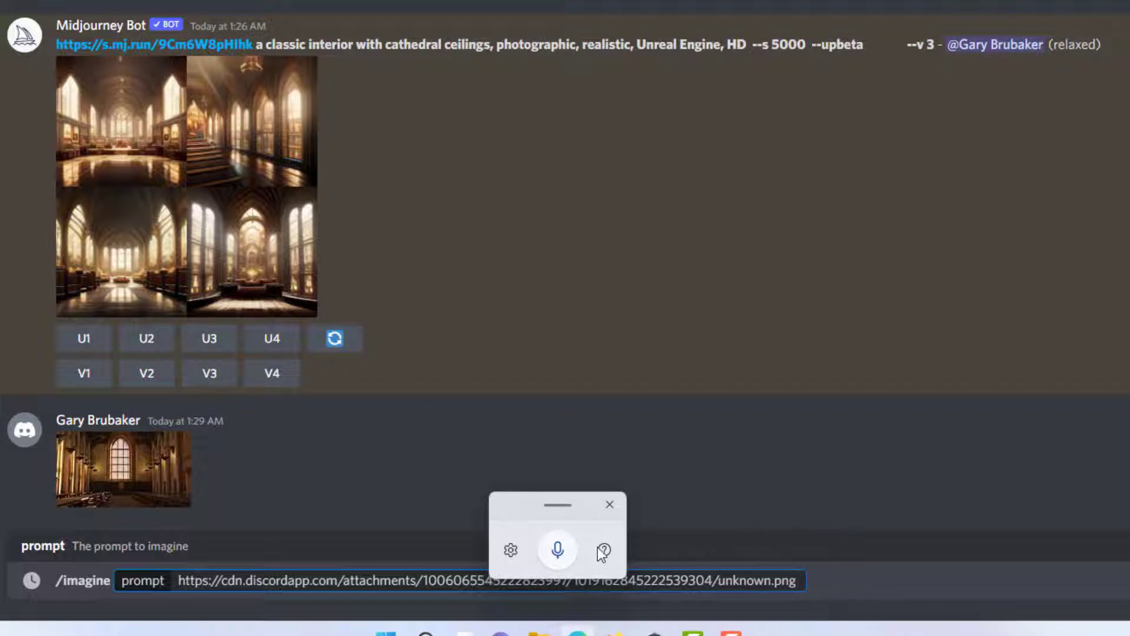
{"action": "left_click", "coordinate": [558, 550]}
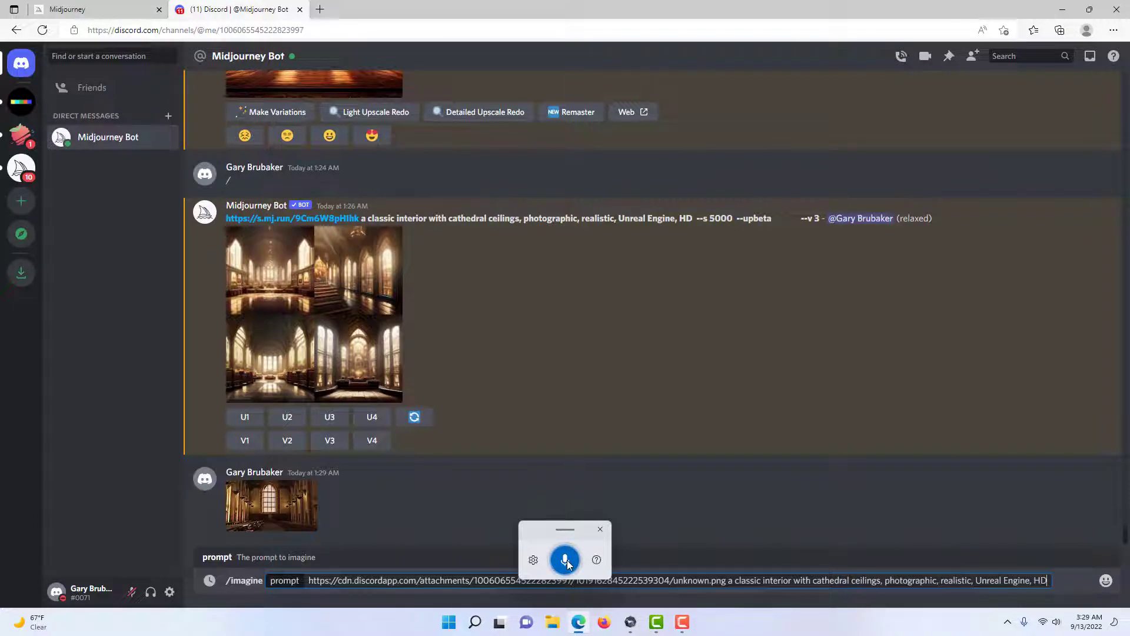
{"action": "left_click", "coordinate": [567, 561]}
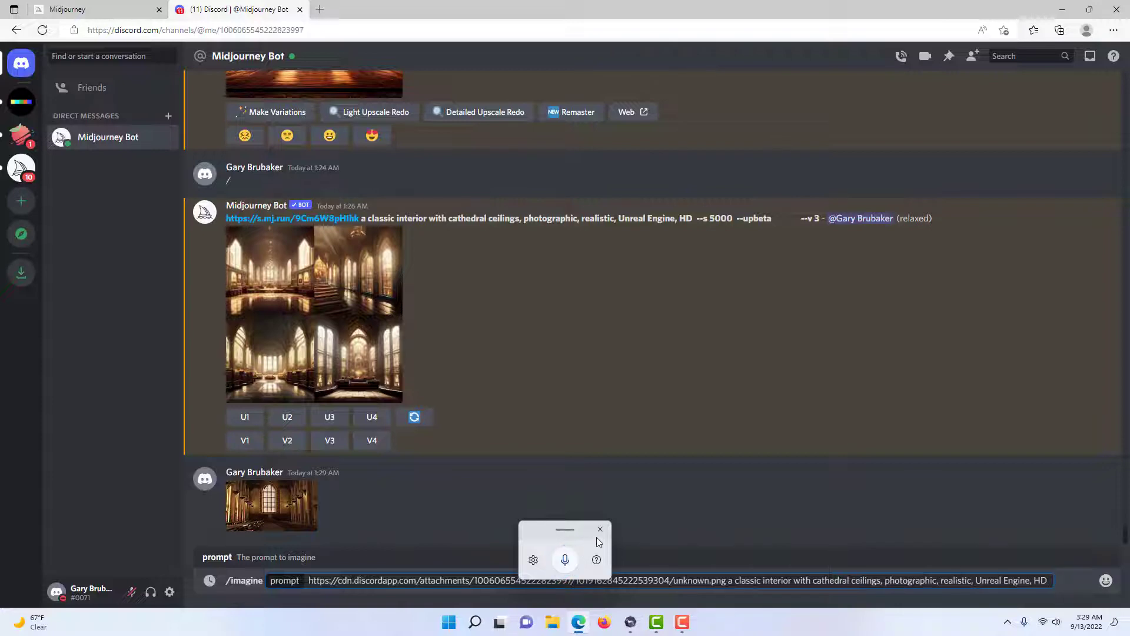
{"action": "left_click", "coordinate": [600, 529]}
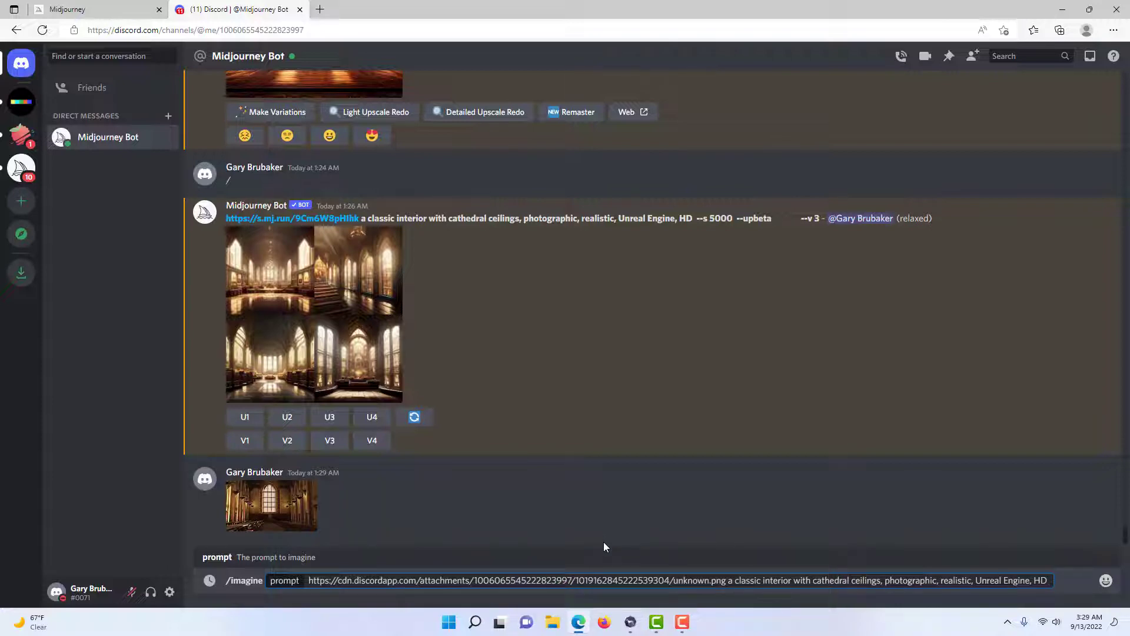
Submit the /imagine prompt that combines the hall image link with the dictated cathedral interior text
{"action": "key", "text": "Return"}
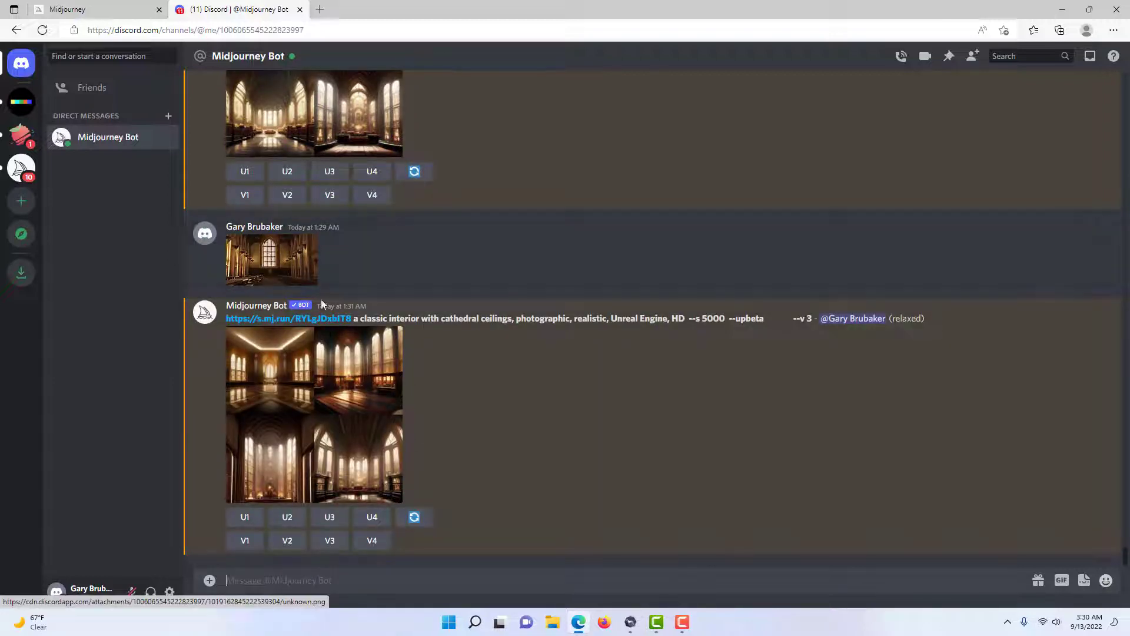
View the reference image behind the new result's link, and examine the generated grid of four interiors enlarged
{"action": "left_click", "coordinate": [318, 320]}
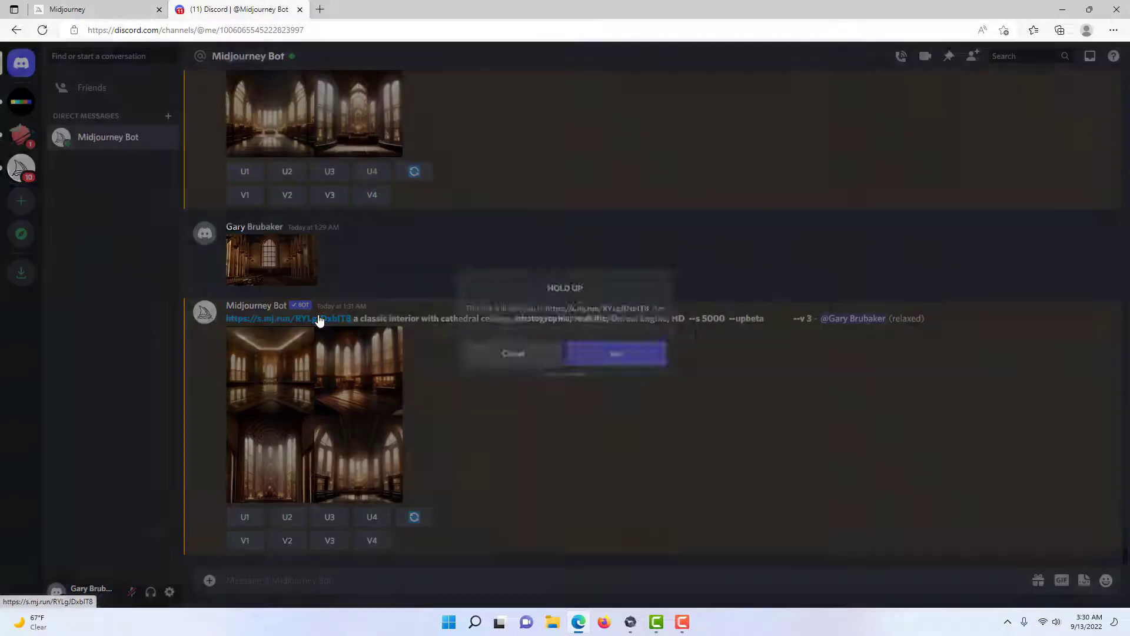
{"action": "left_click", "coordinate": [625, 358]}
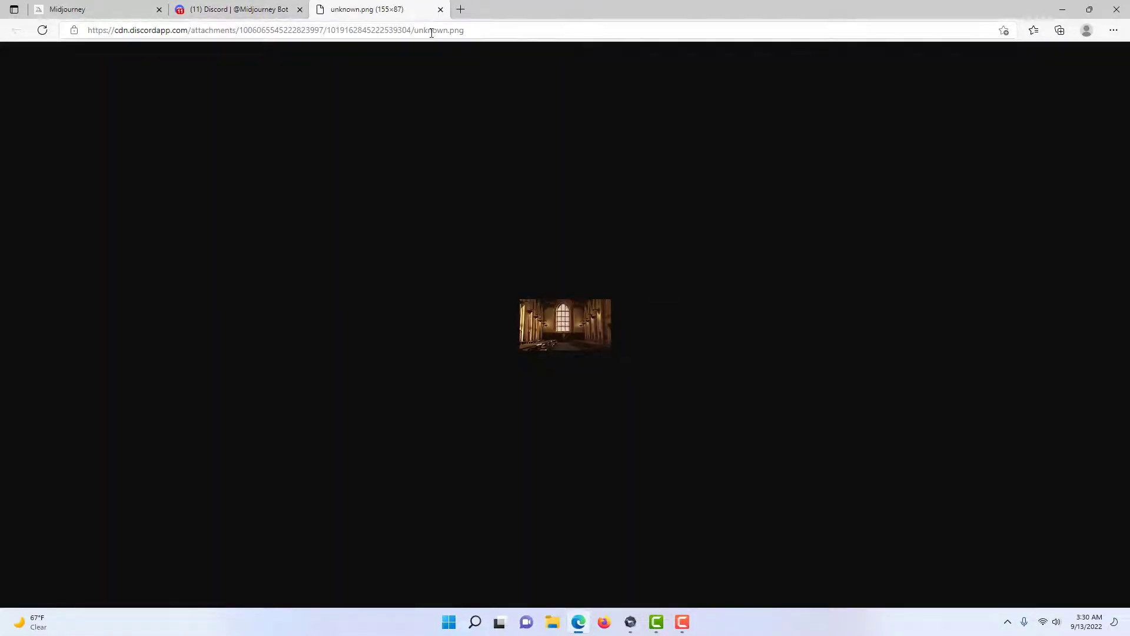
{"action": "left_click", "coordinate": [441, 10]}
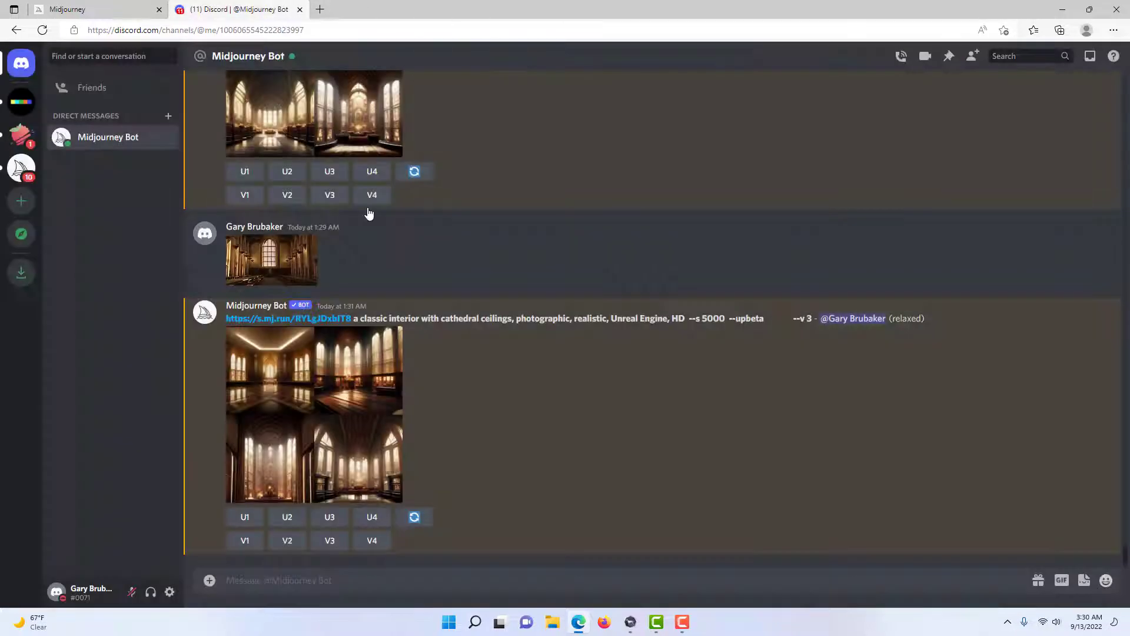
{"action": "left_click", "coordinate": [339, 386]}
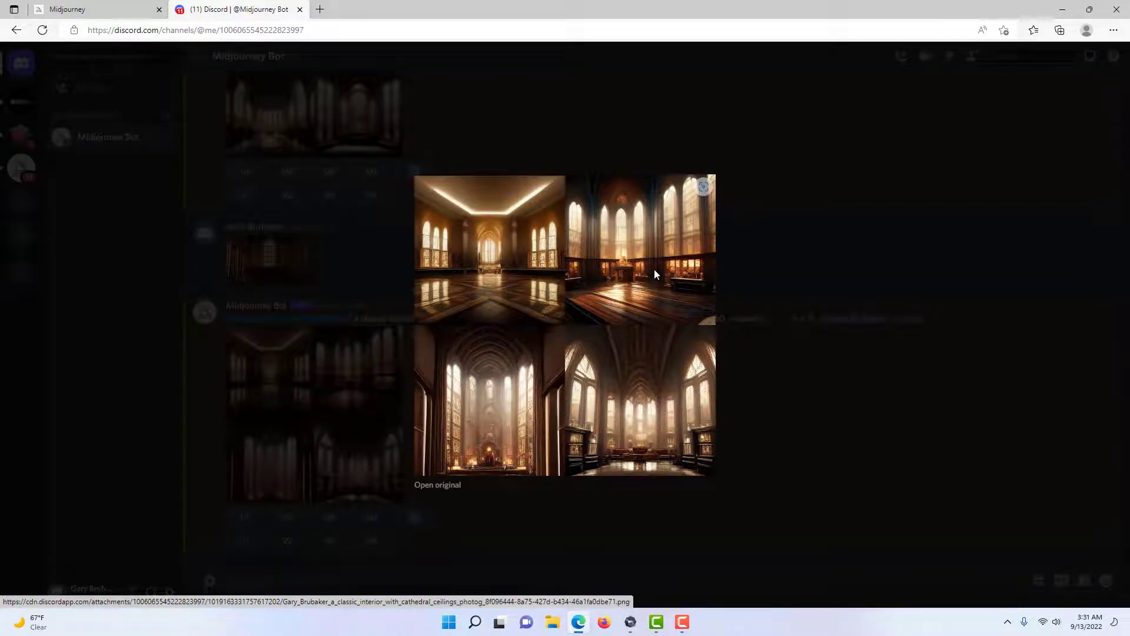
{"action": "left_click", "coordinate": [265, 352]}
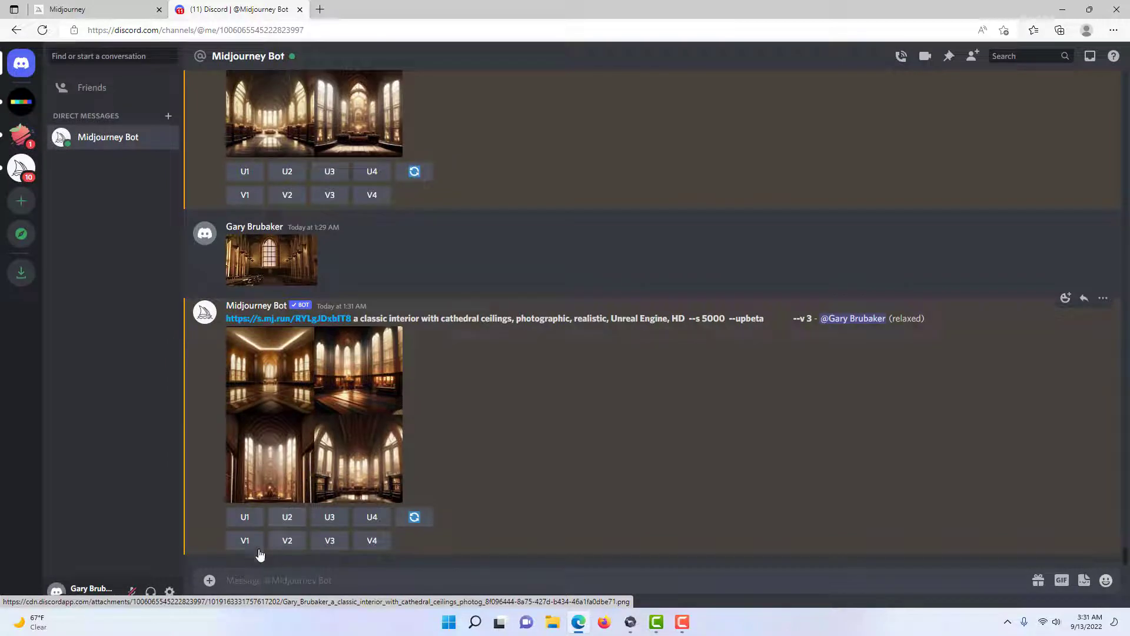
Upload 2DOGS.png from the Downloads folder to the Midjourney Bot chat and send it
{"action": "left_click", "coordinate": [210, 581]}
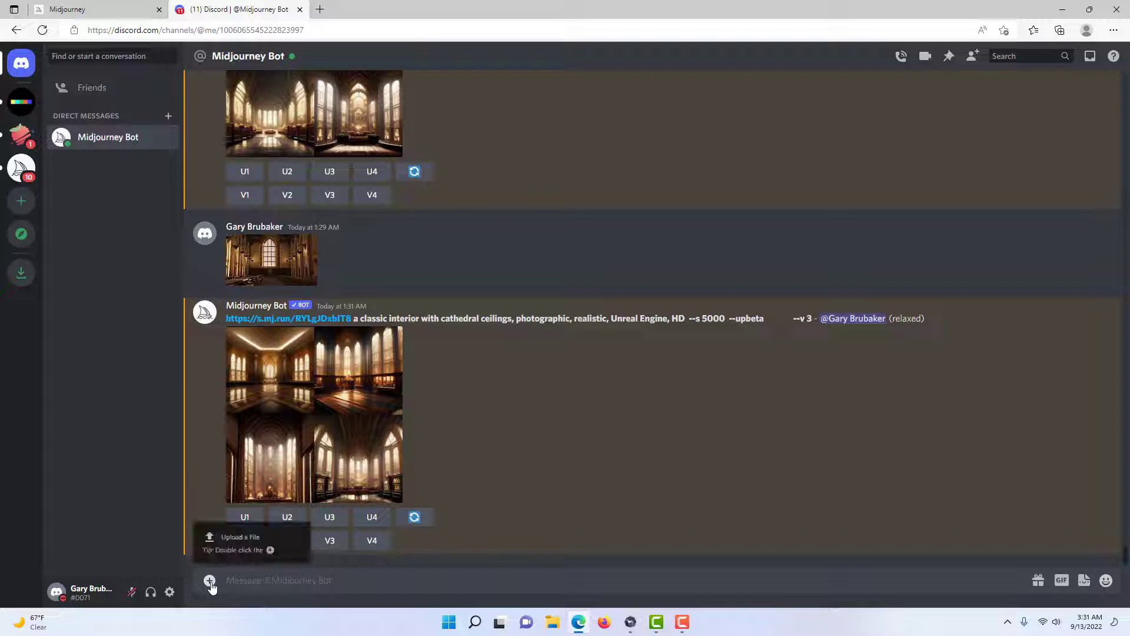
{"action": "left_click", "coordinate": [223, 542]}
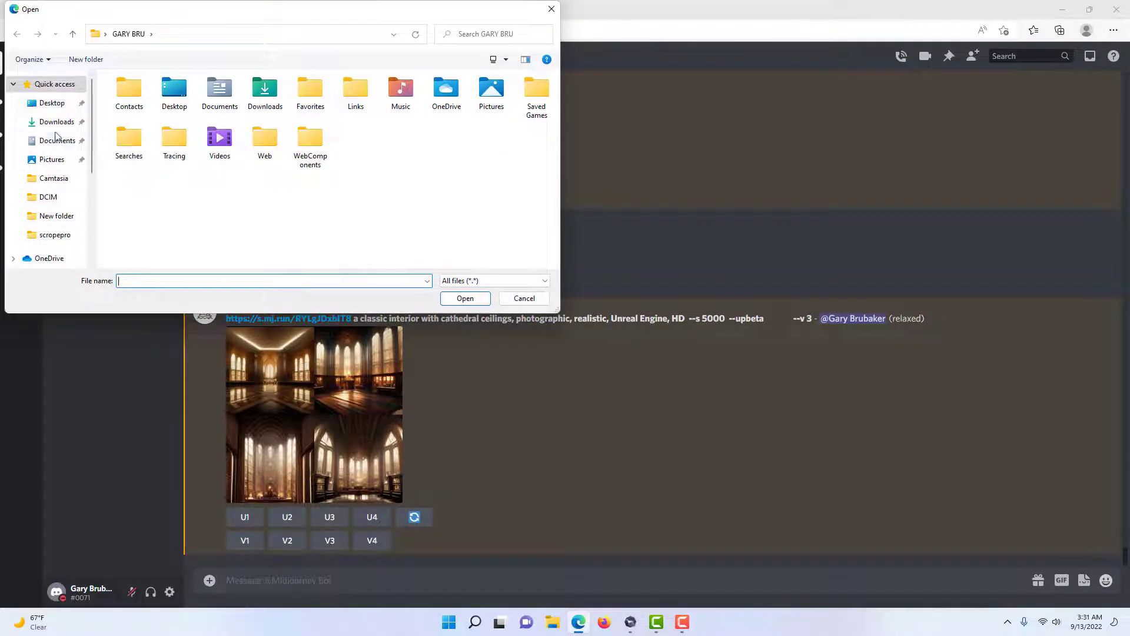
{"action": "left_click", "coordinate": [57, 121]}
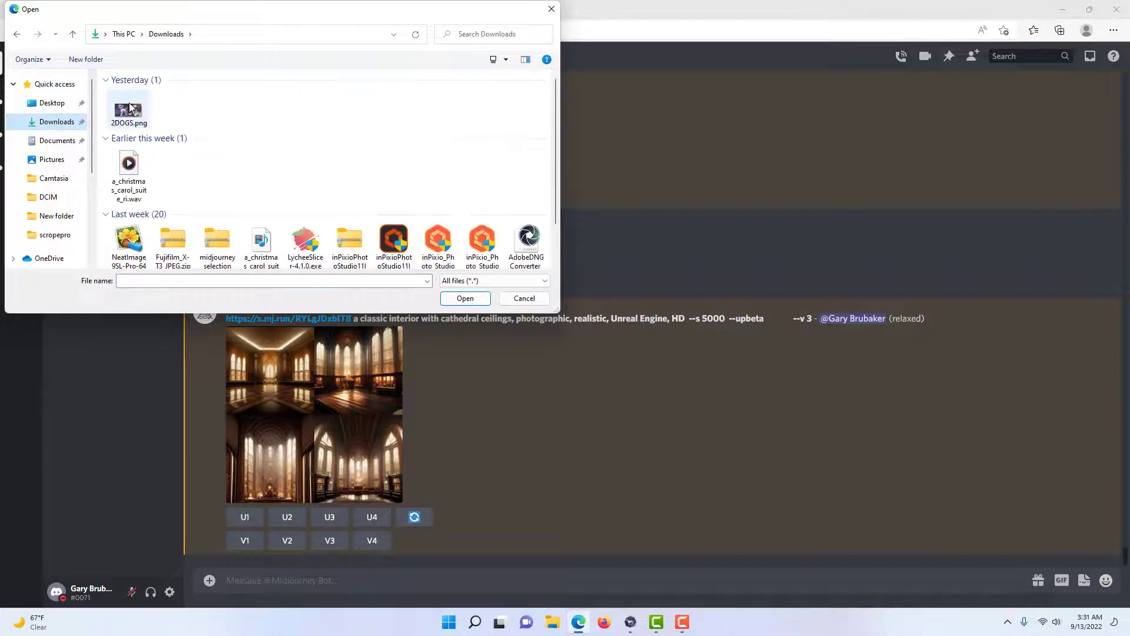
{"action": "left_click", "coordinate": [131, 108]}
{"action": "left_click", "coordinate": [471, 299]}
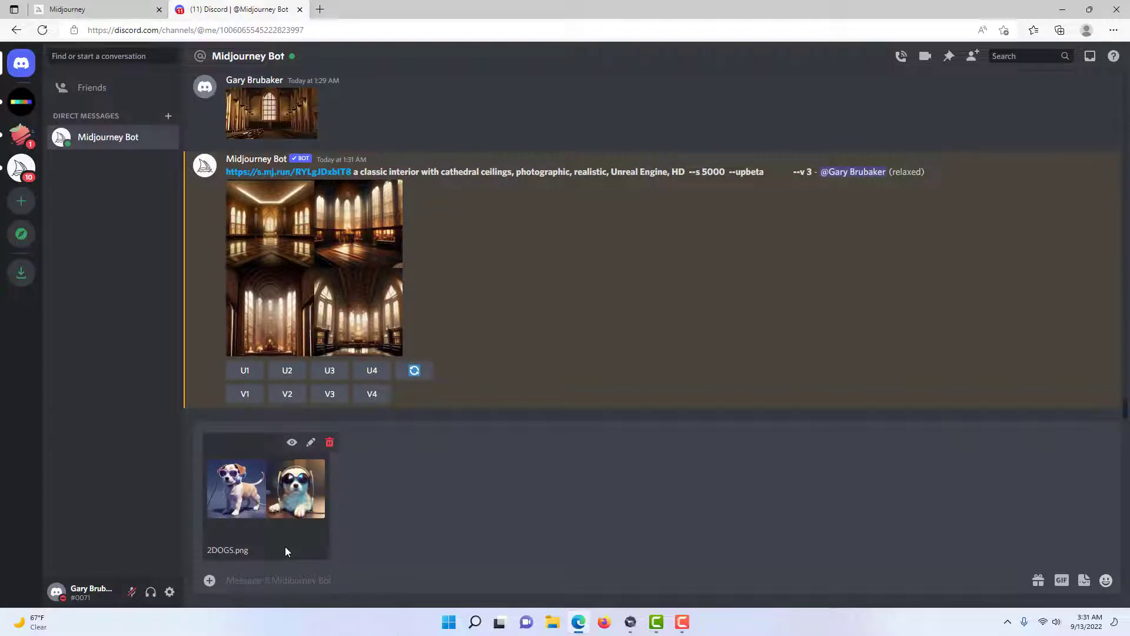
{"action": "key", "text": "Return"}
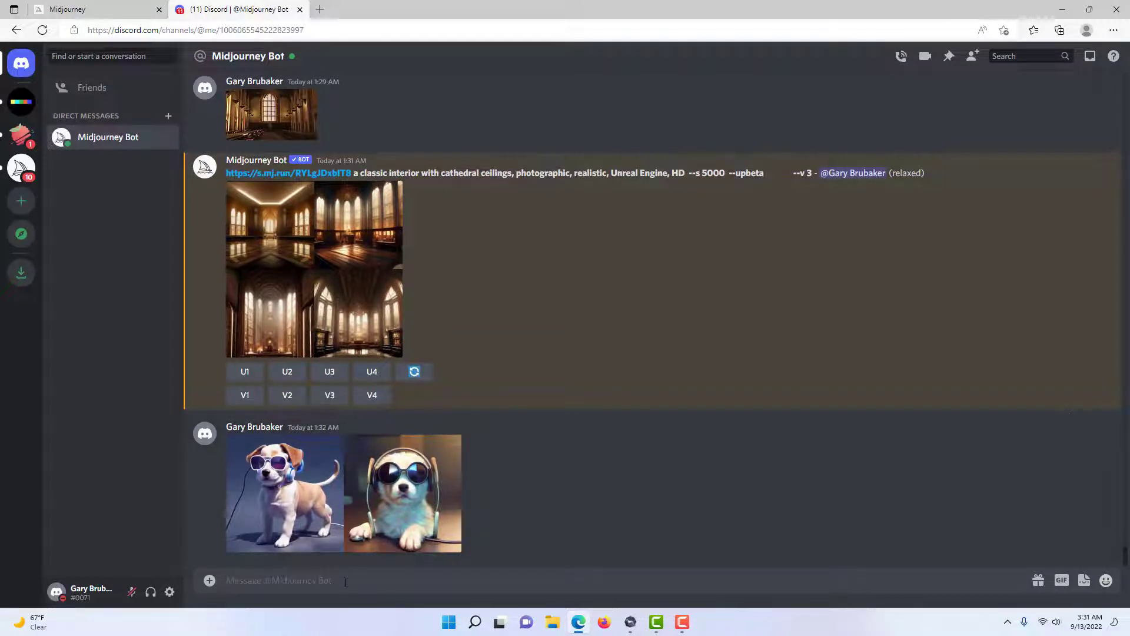
Start a new /imagine prompt and insert the link of the posted 2DOGS.png image
{"action": "type", "text": "/"}
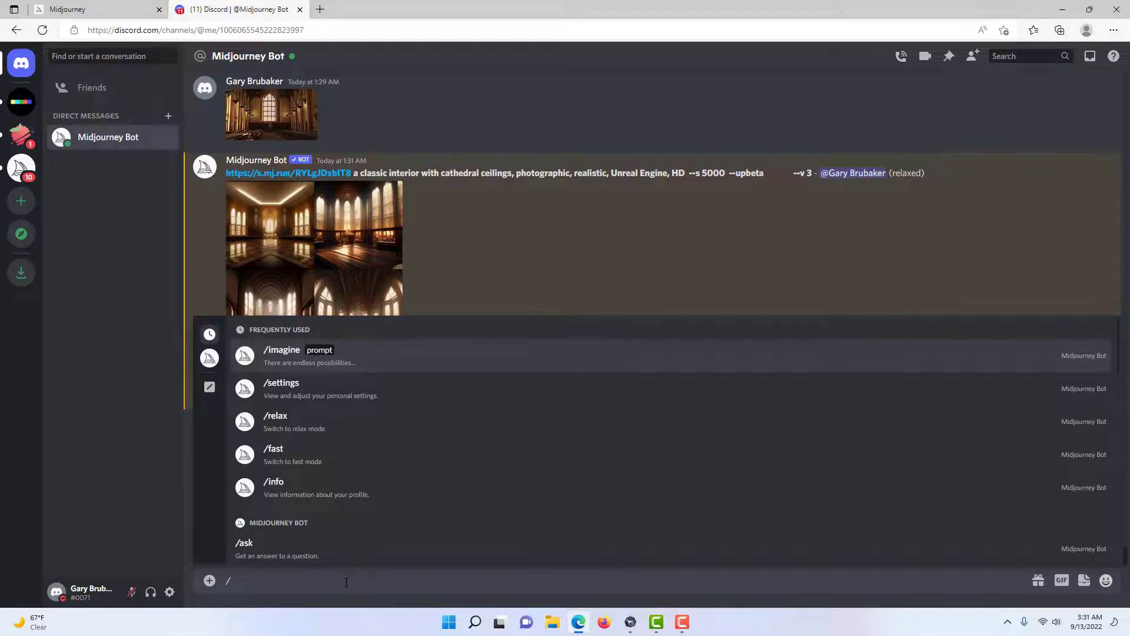
{"action": "key", "text": "Return"}
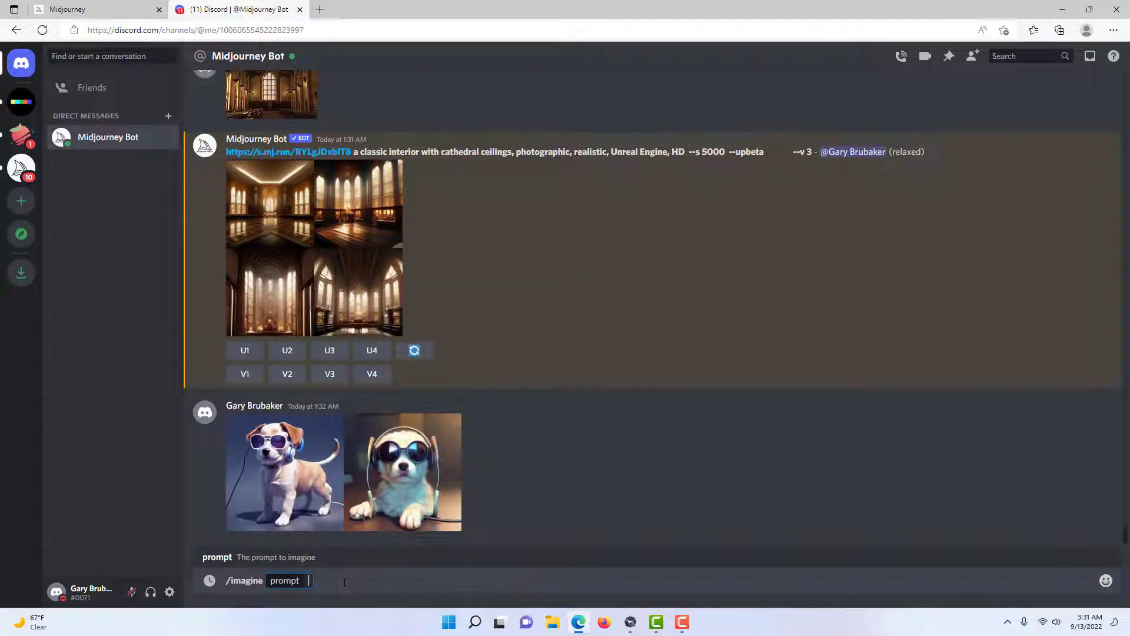
{"action": "left_click_drag", "start_coordinate": [278, 489], "coordinate": [308, 582]}
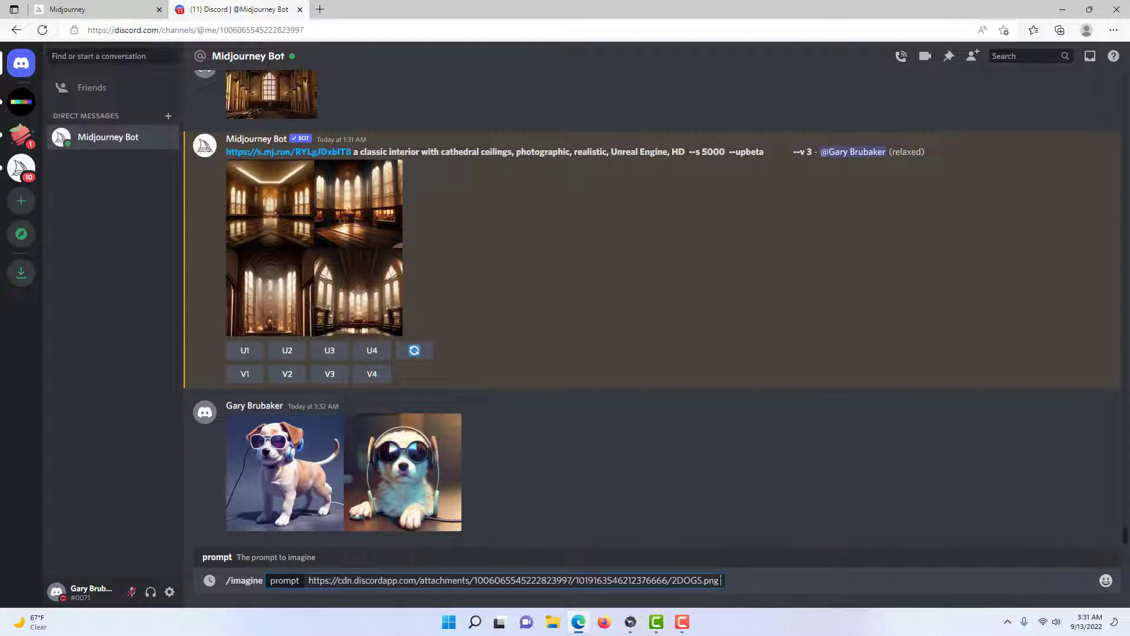
Dictate "a cute puppy with sunglasses and a headphone, photo realistic, Unreal Engine, HD" after the 2DOGS.png link with voice typing and submit the prompt
{"action": "right_click", "coordinate": [722, 581]}
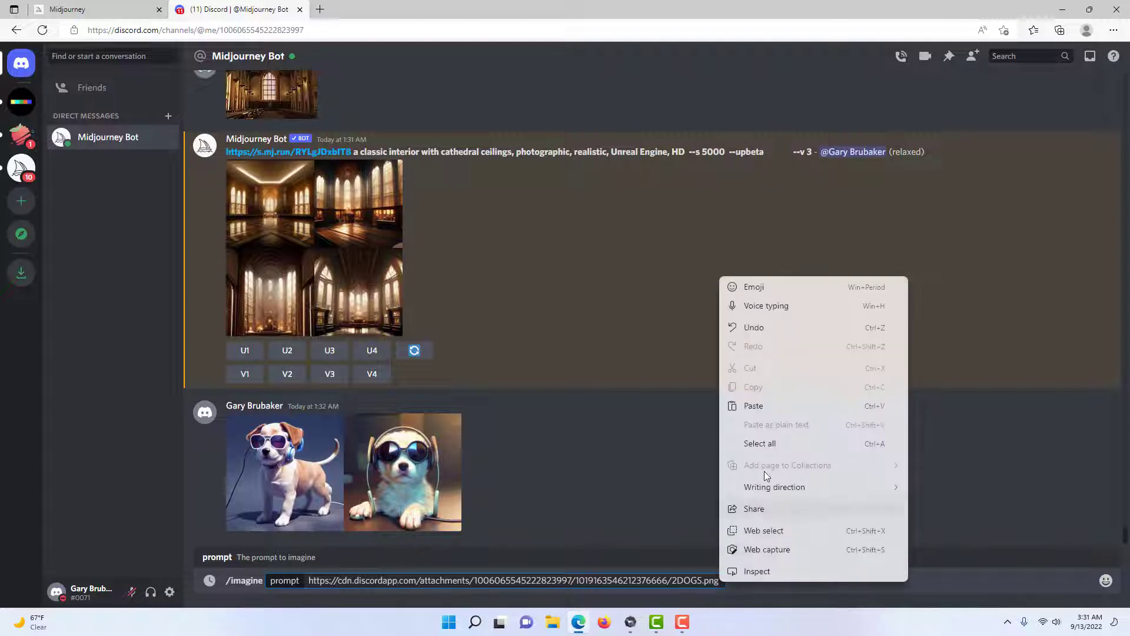
{"action": "left_click", "coordinate": [766, 306]}
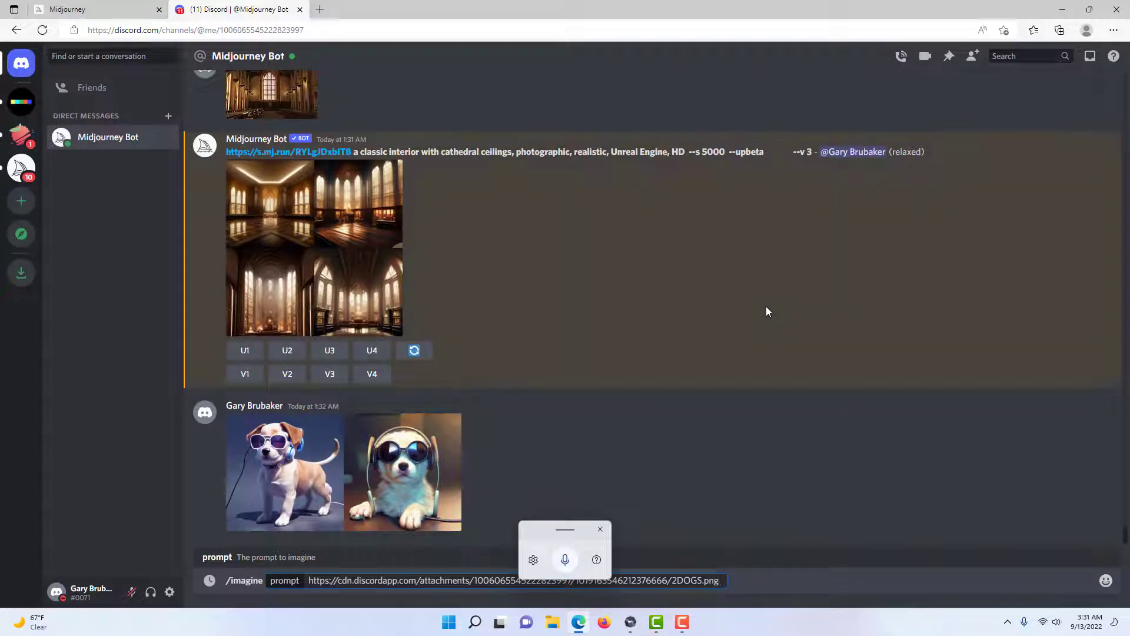
{"action": "left_click", "coordinate": [565, 561]}
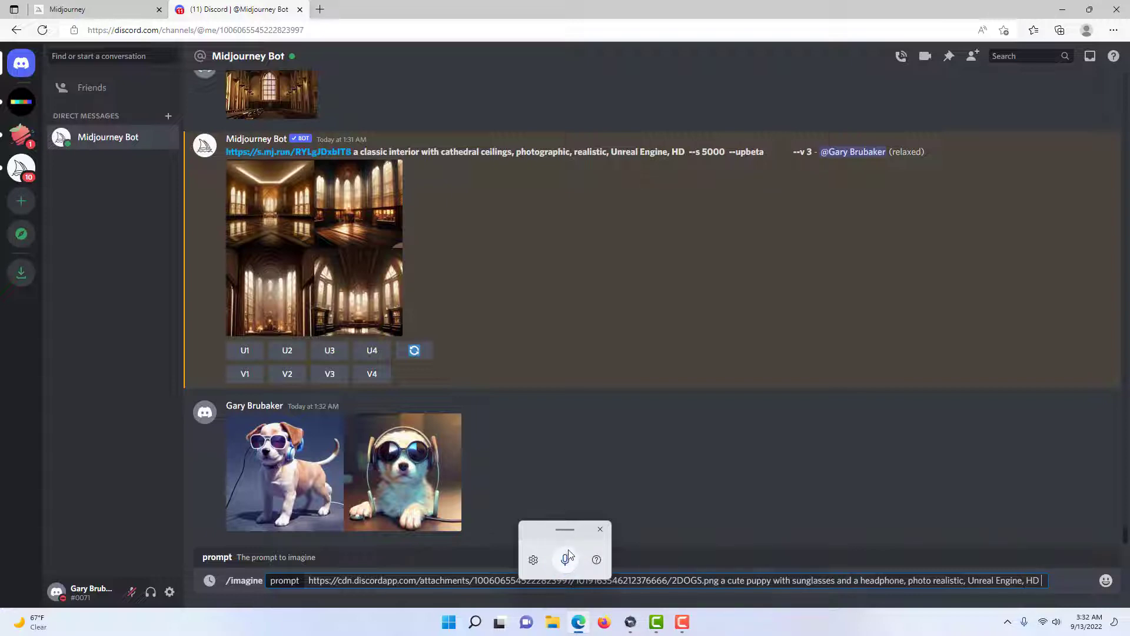
{"action": "left_click", "coordinate": [600, 529]}
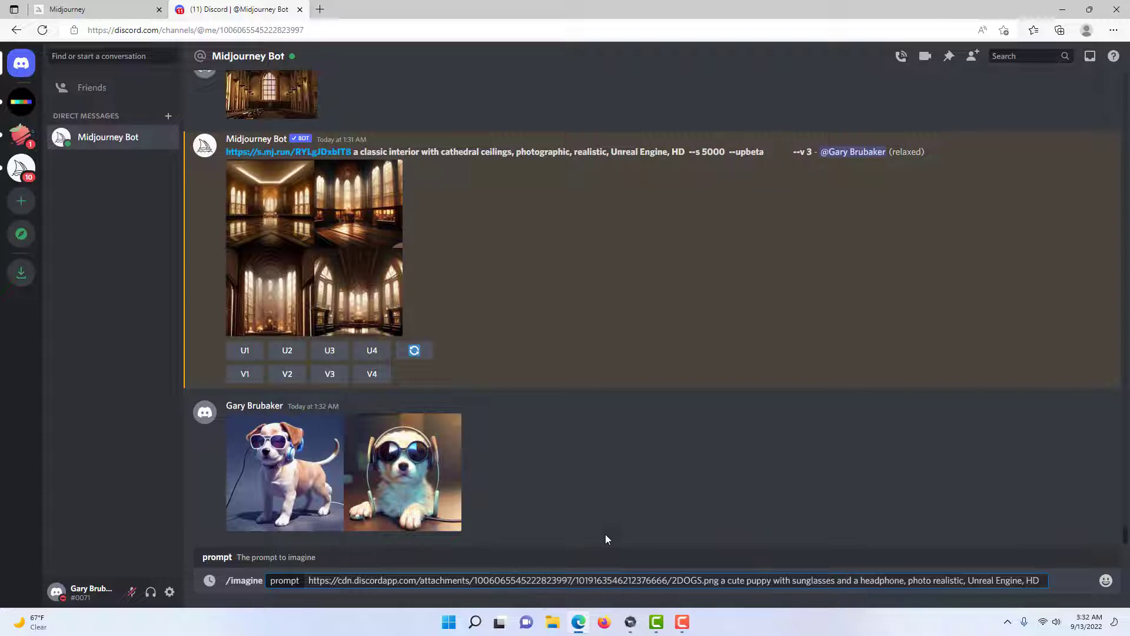
{"action": "key", "text": "Return"}
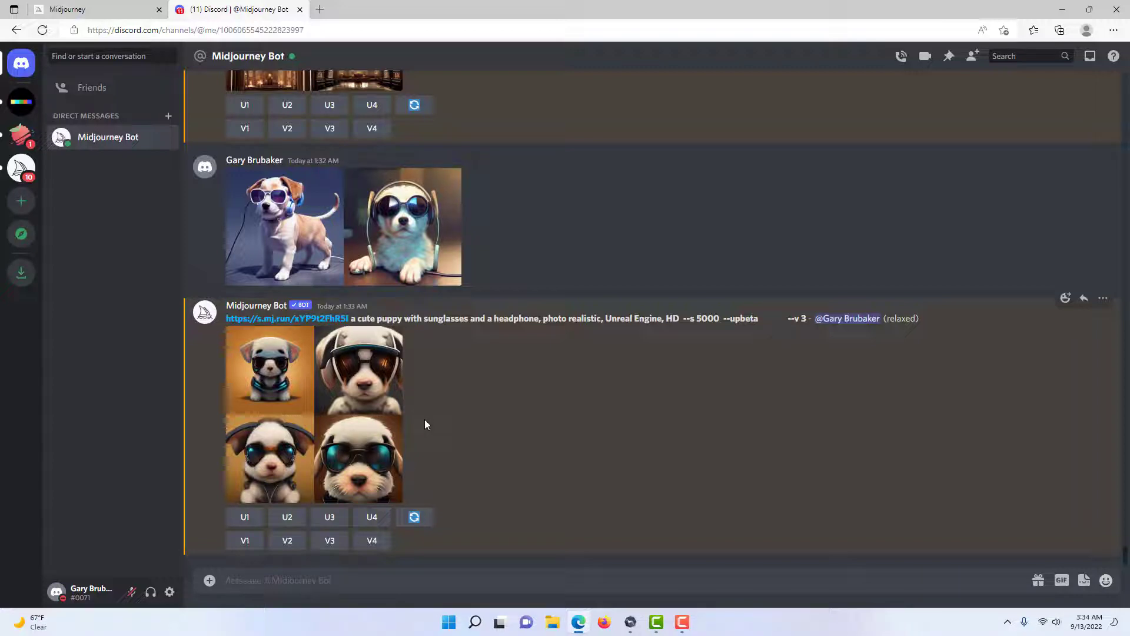
Upscale the second image of the earlier two-puppy result with headphones and sunglasses, and return to the newest message
{"action": "scroll", "coordinate": [425, 424], "scroll_direction": "up", "scroll_amount": 10}
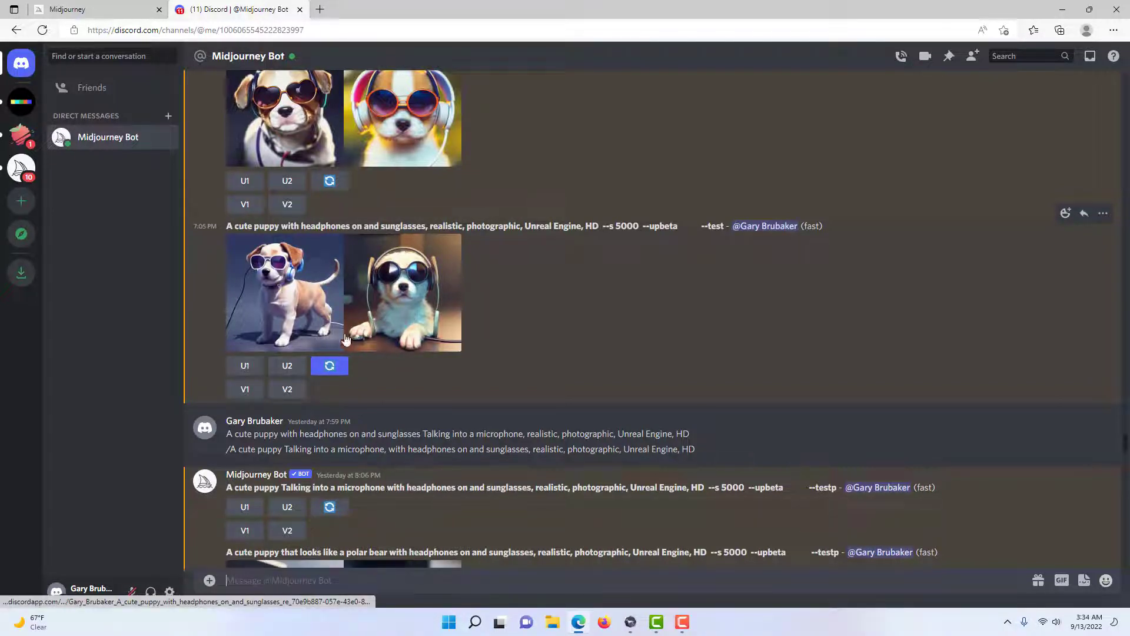
{"action": "left_click", "coordinate": [290, 368]}
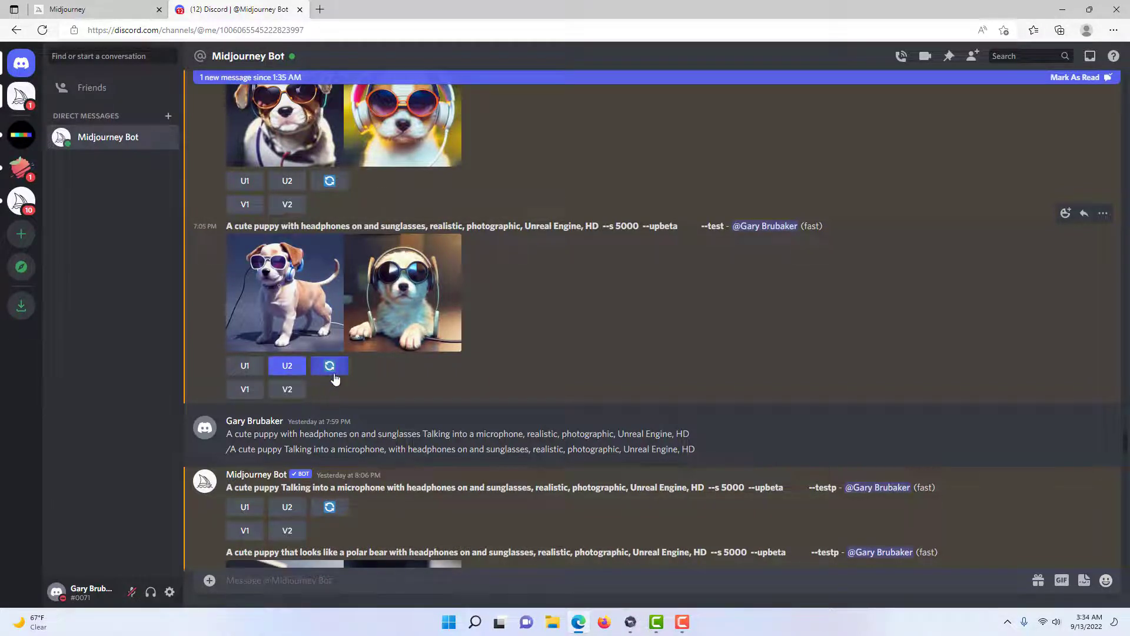
{"action": "scroll", "coordinate": [335, 371], "scroll_direction": "down", "scroll_amount": 10}
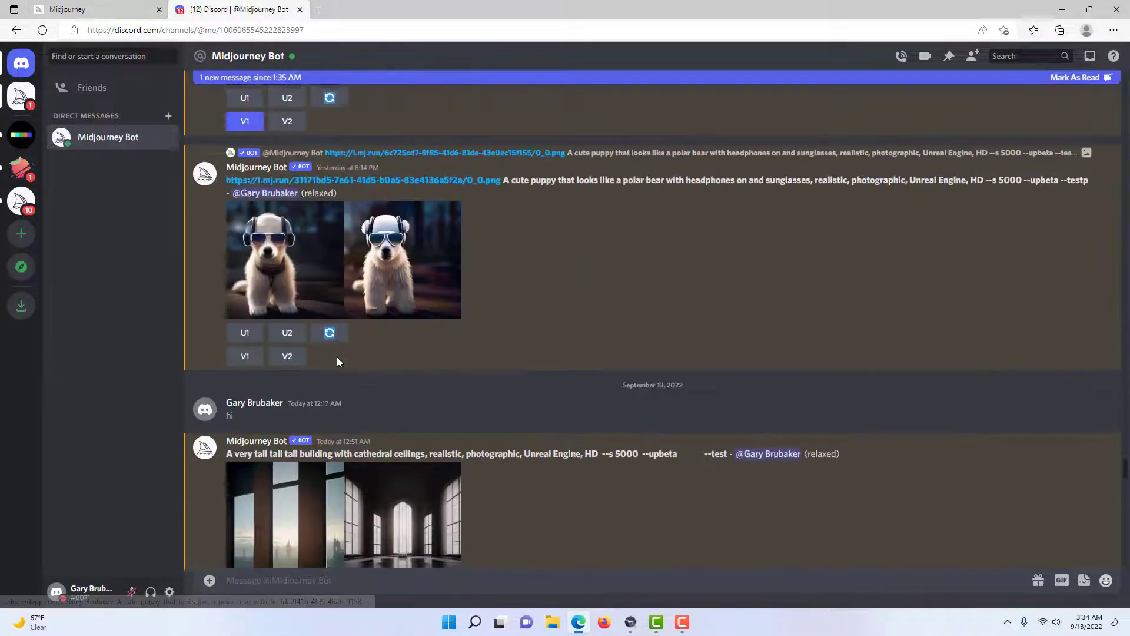
{"action": "scroll", "coordinate": [338, 355], "scroll_direction": "down", "scroll_amount": 15}
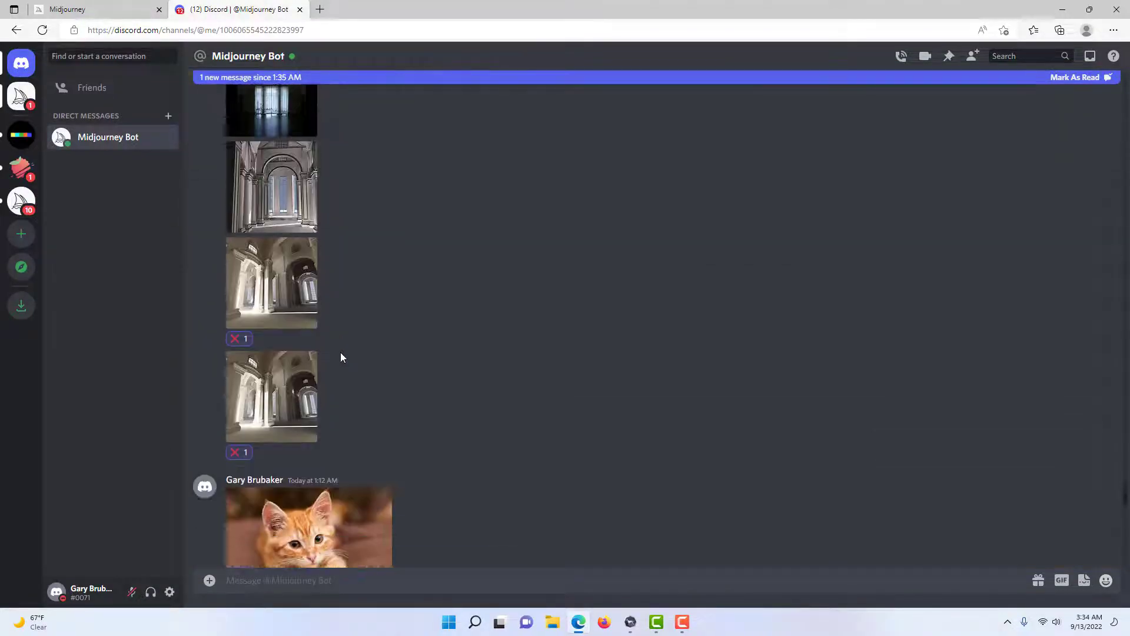
{"action": "scroll", "coordinate": [341, 351], "scroll_direction": "down", "scroll_amount": 20}
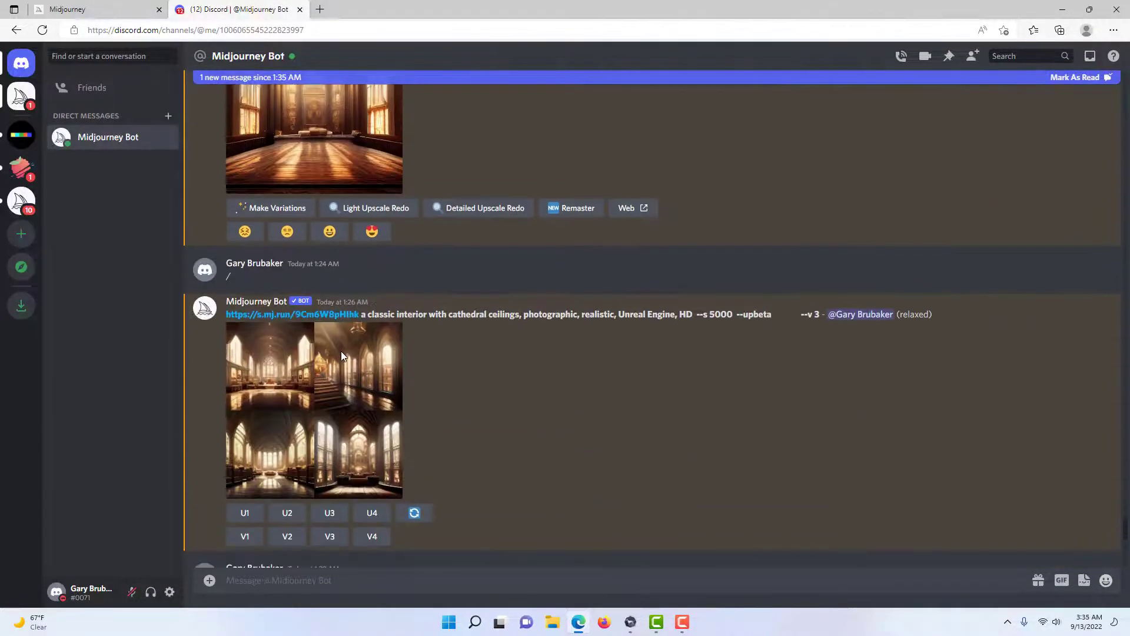
{"action": "scroll", "coordinate": [341, 351], "scroll_direction": "down", "scroll_amount": 15}
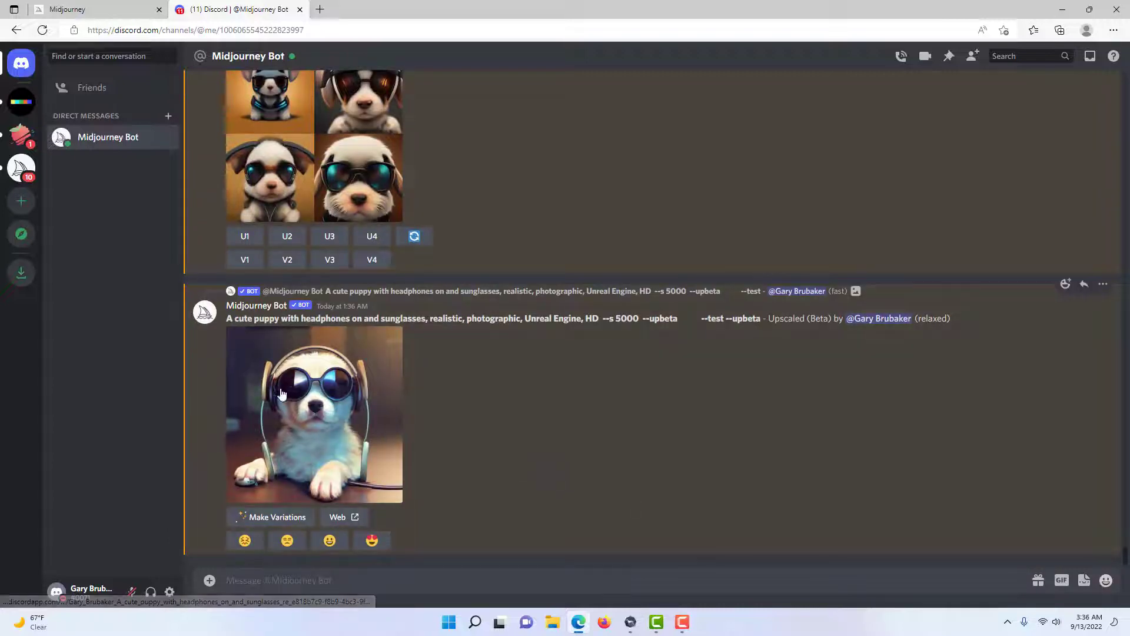
Open the original of the upscaled puppy image, save it as a PNG in Downloads, and return to the chat
{"action": "left_click", "coordinate": [335, 395]}
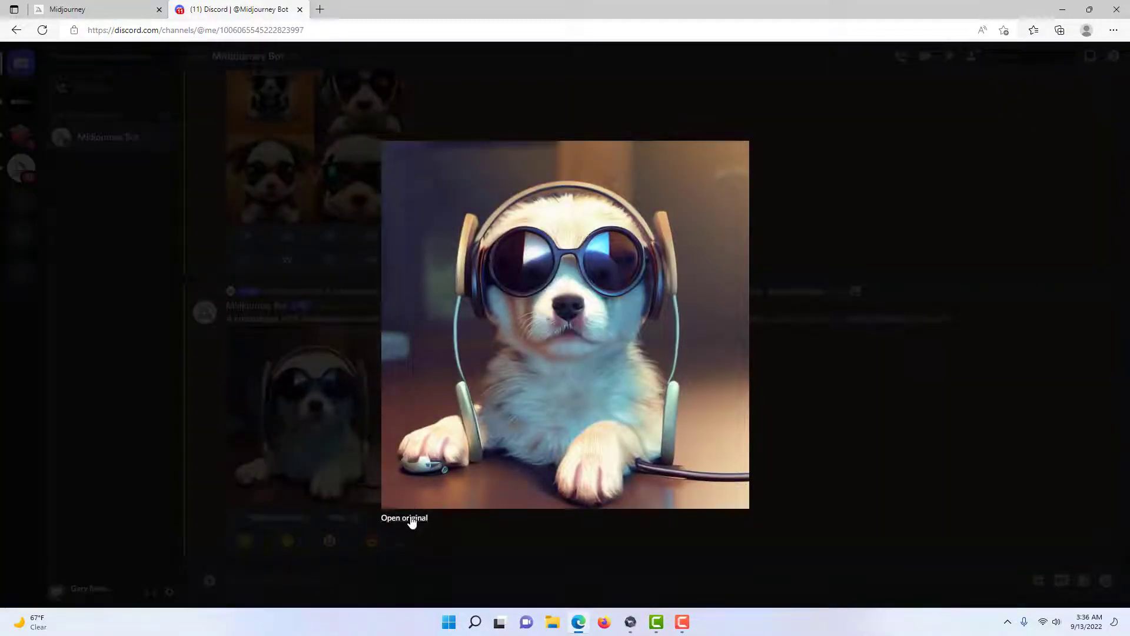
{"action": "left_click", "coordinate": [412, 518]}
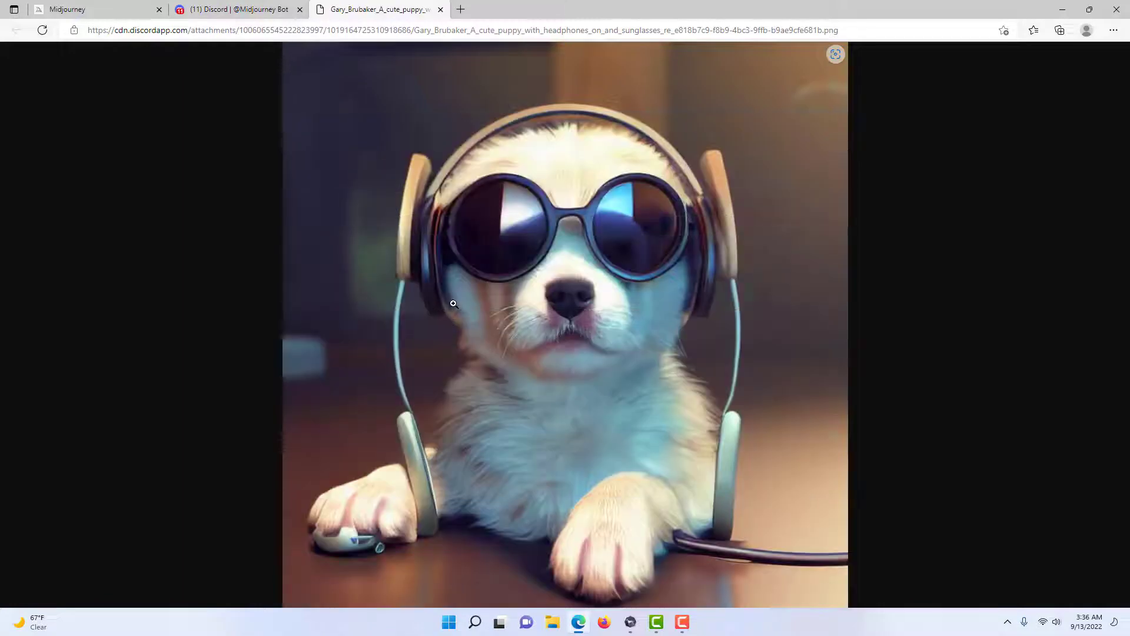
{"action": "right_click", "coordinate": [455, 303]}
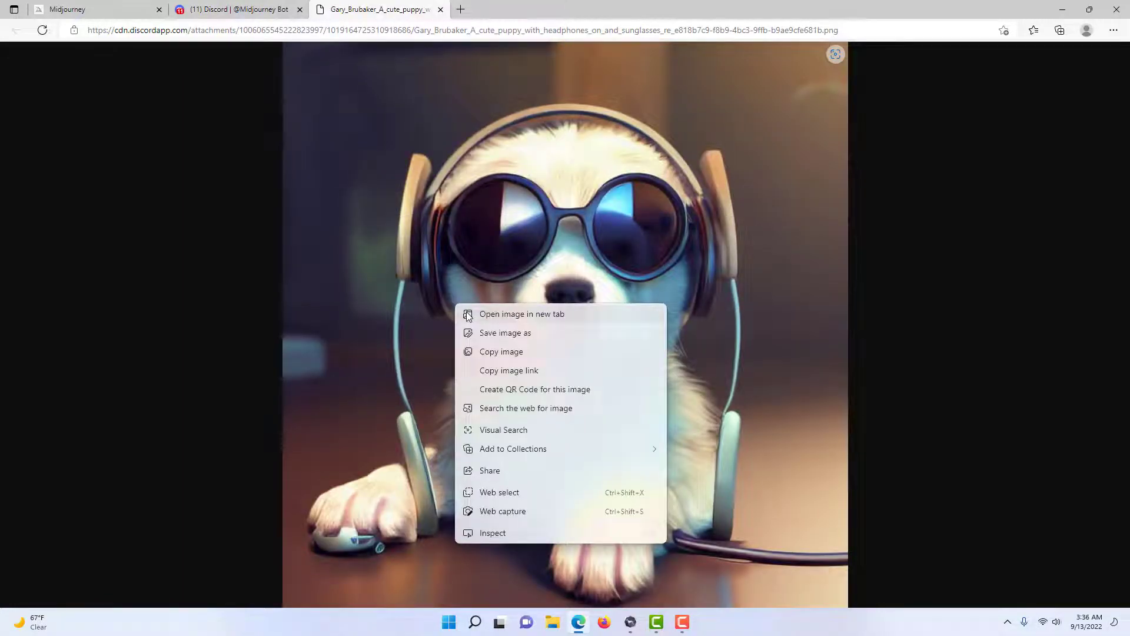
{"action": "left_click", "coordinate": [491, 332]}
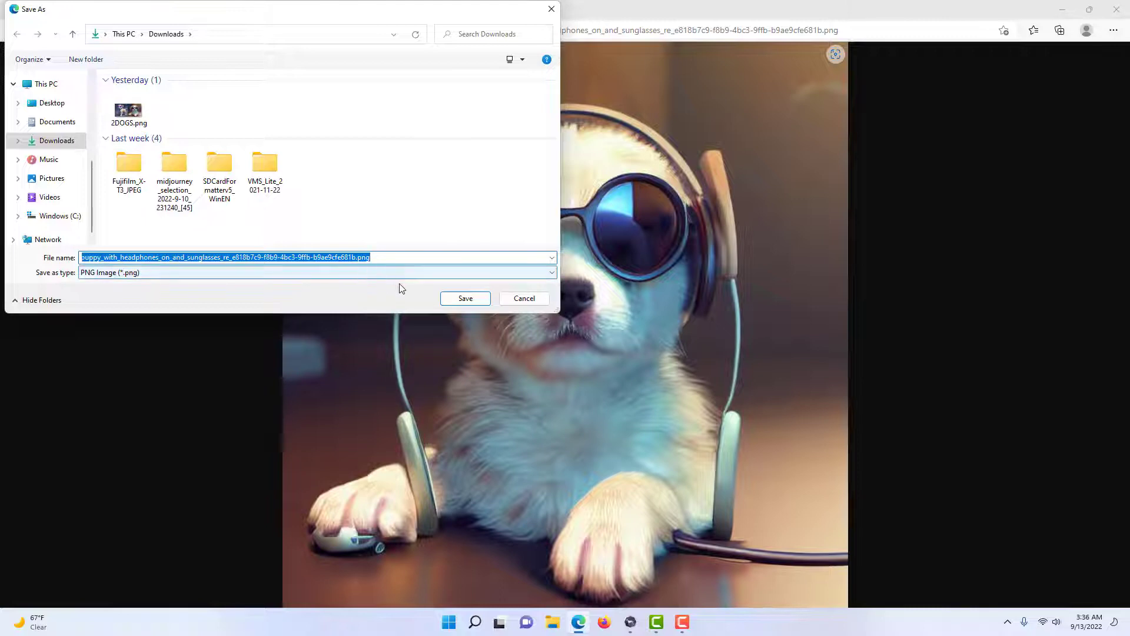
{"action": "left_click", "coordinate": [467, 298]}
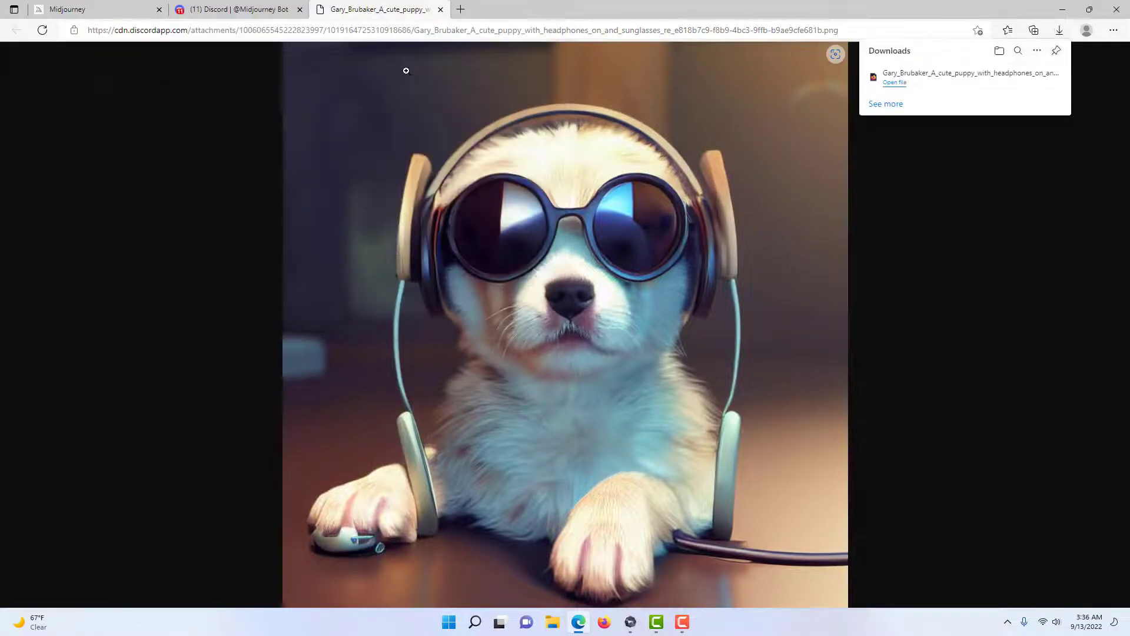
{"action": "left_click", "coordinate": [441, 10]}
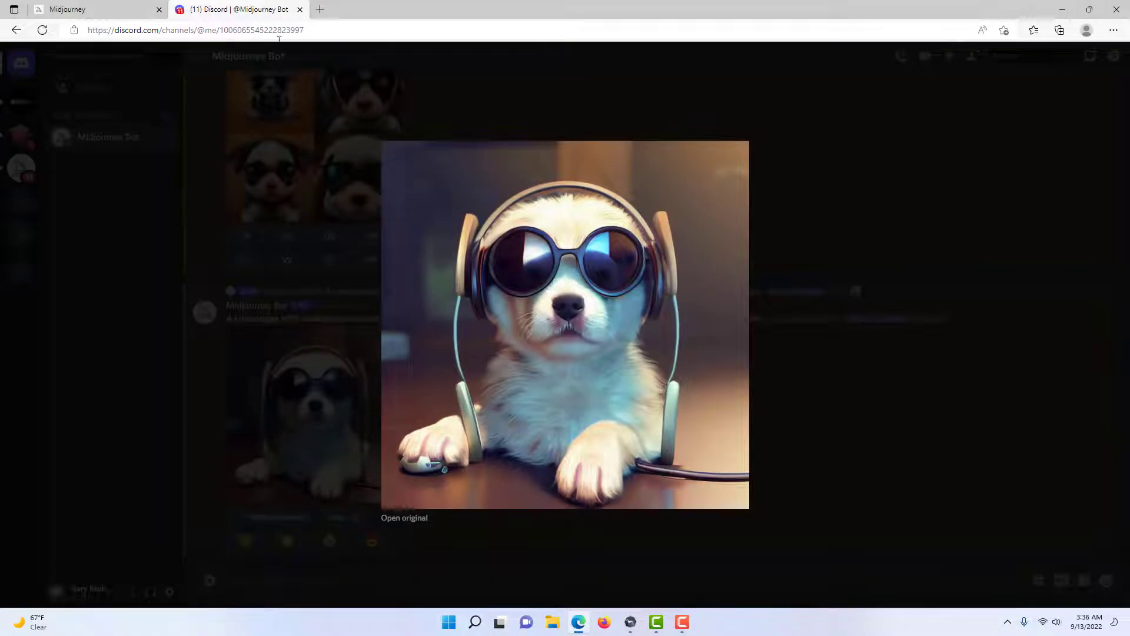
{"action": "left_click", "coordinate": [291, 202]}
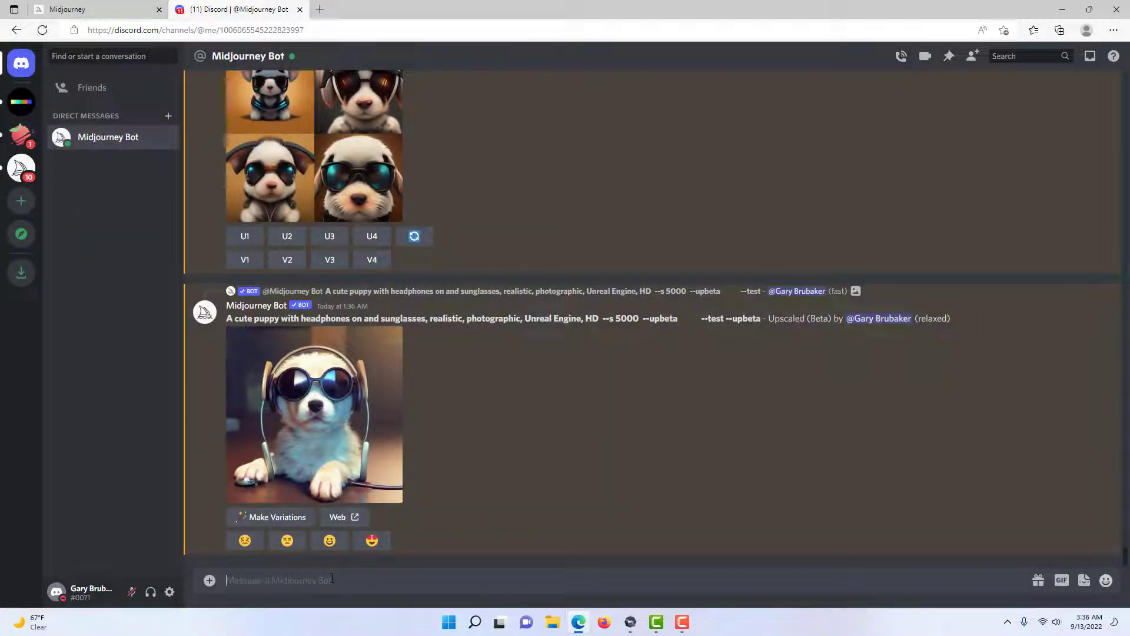
Upload the saved puppy PNG with headphones and sunglasses from Downloads and post it in the Midjourney Bot chat
{"action": "type", "text": "/"}
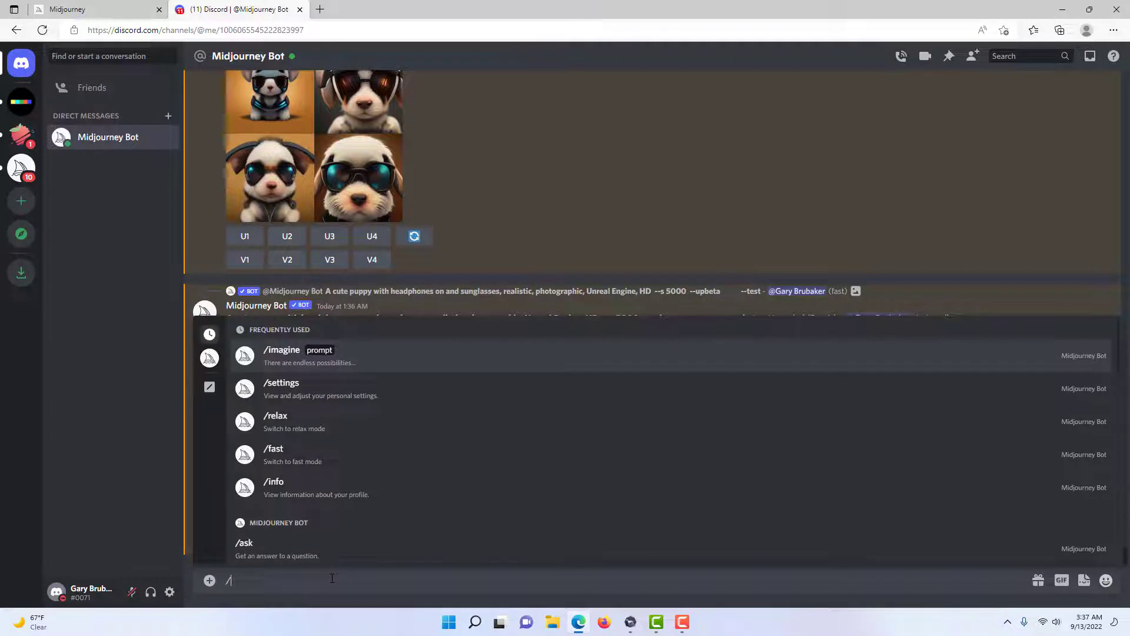
{"action": "key", "text": "BackSpace"}
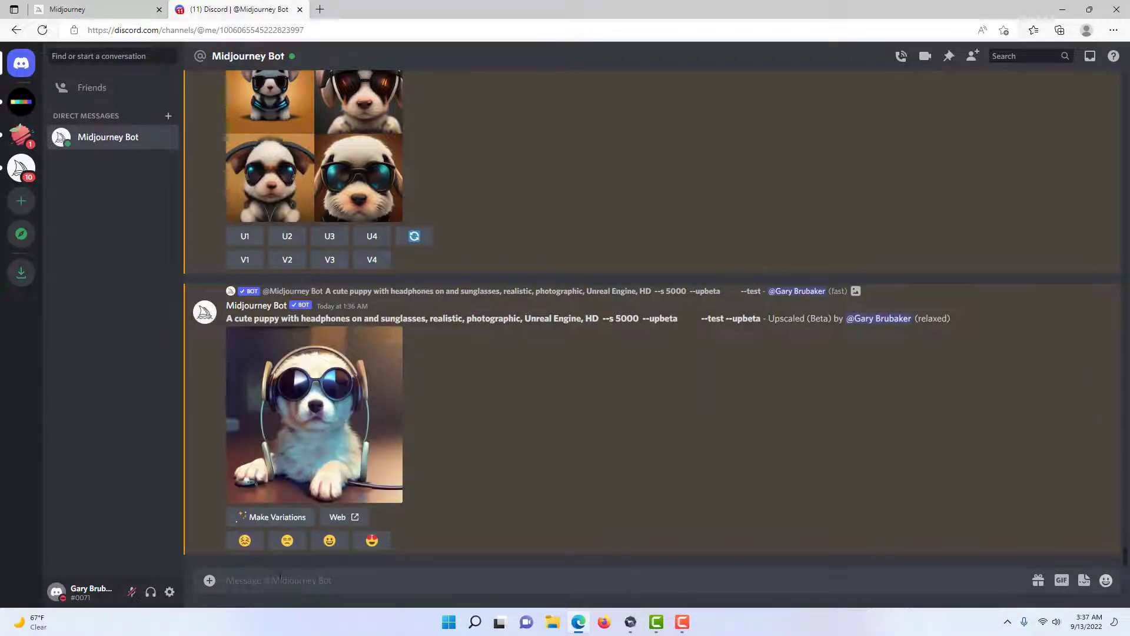
{"action": "left_click", "coordinate": [211, 583]}
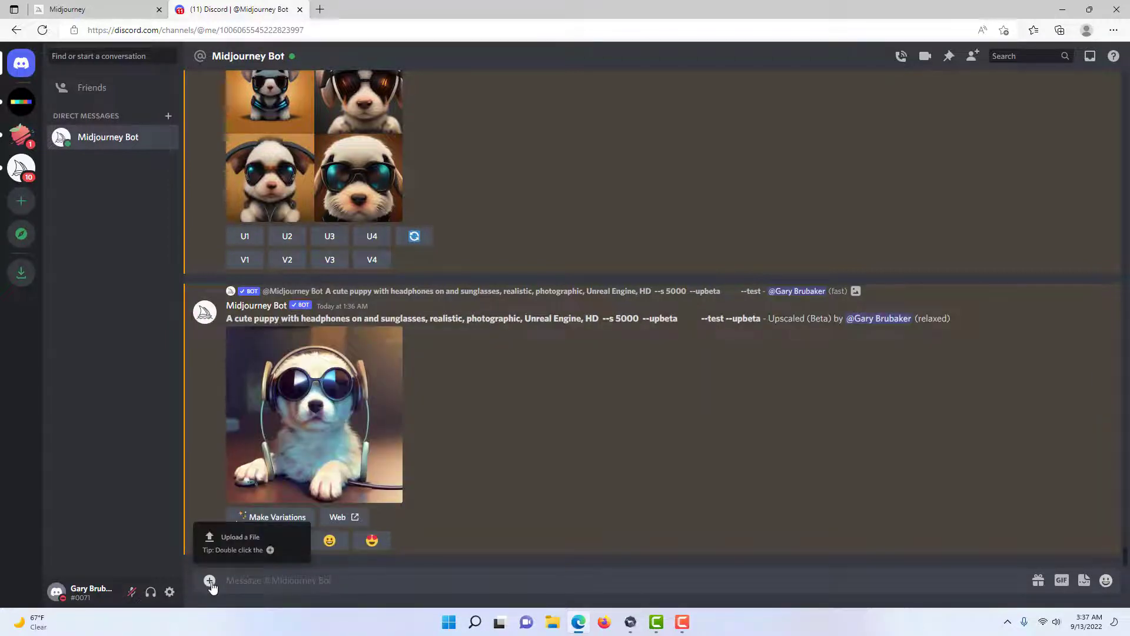
{"action": "left_click", "coordinate": [223, 538]}
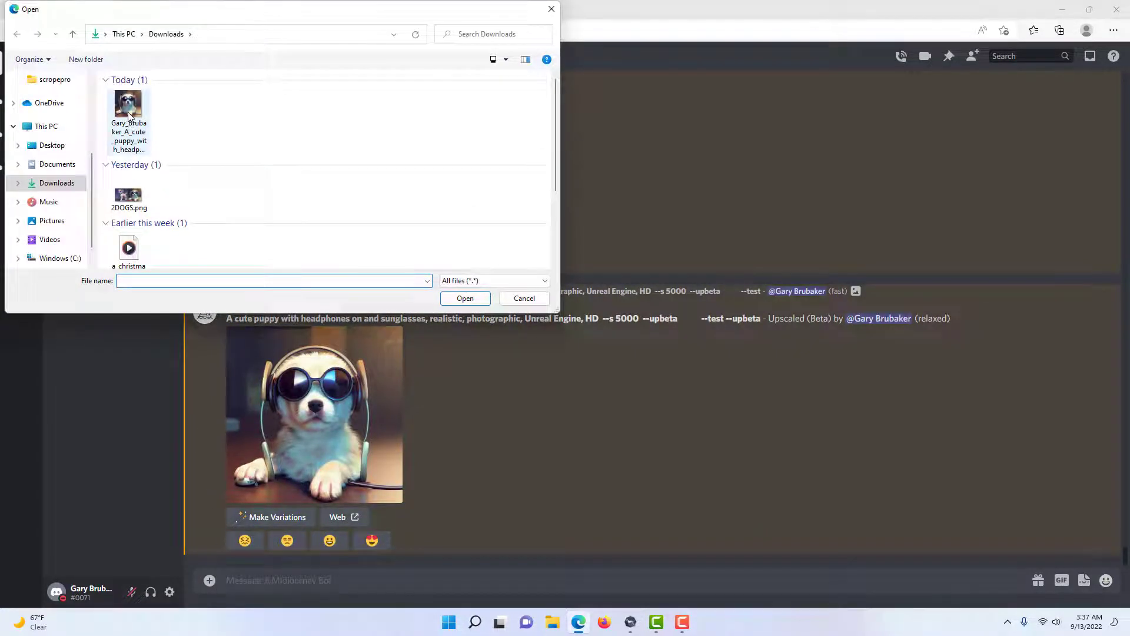
{"action": "left_click", "coordinate": [130, 125]}
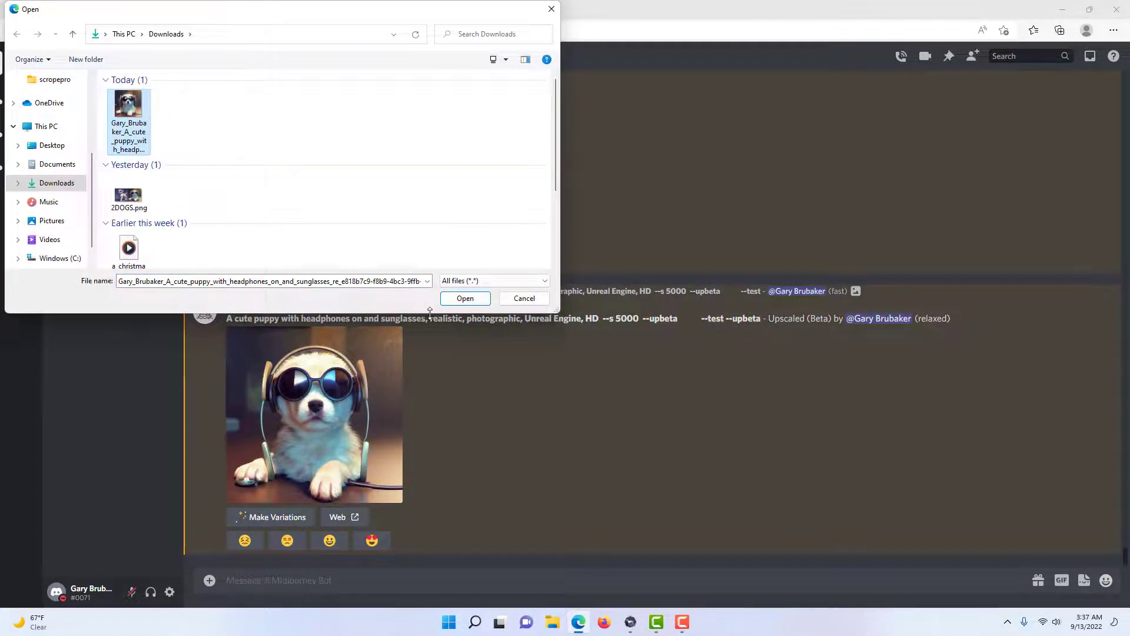
{"action": "left_click", "coordinate": [459, 303]}
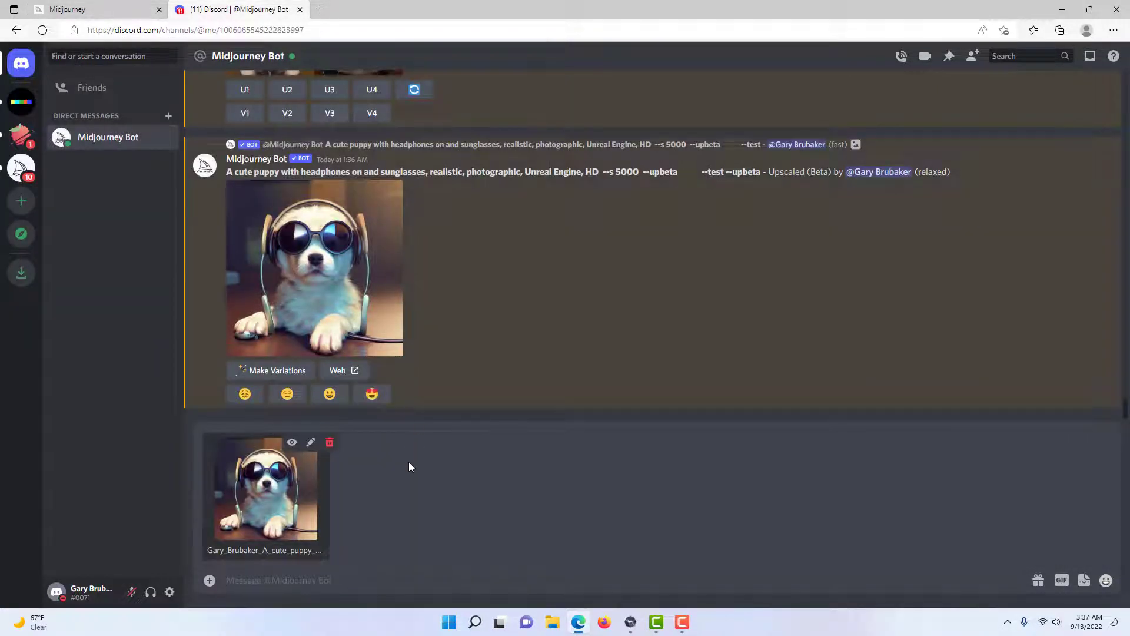
{"action": "key", "text": "Return"}
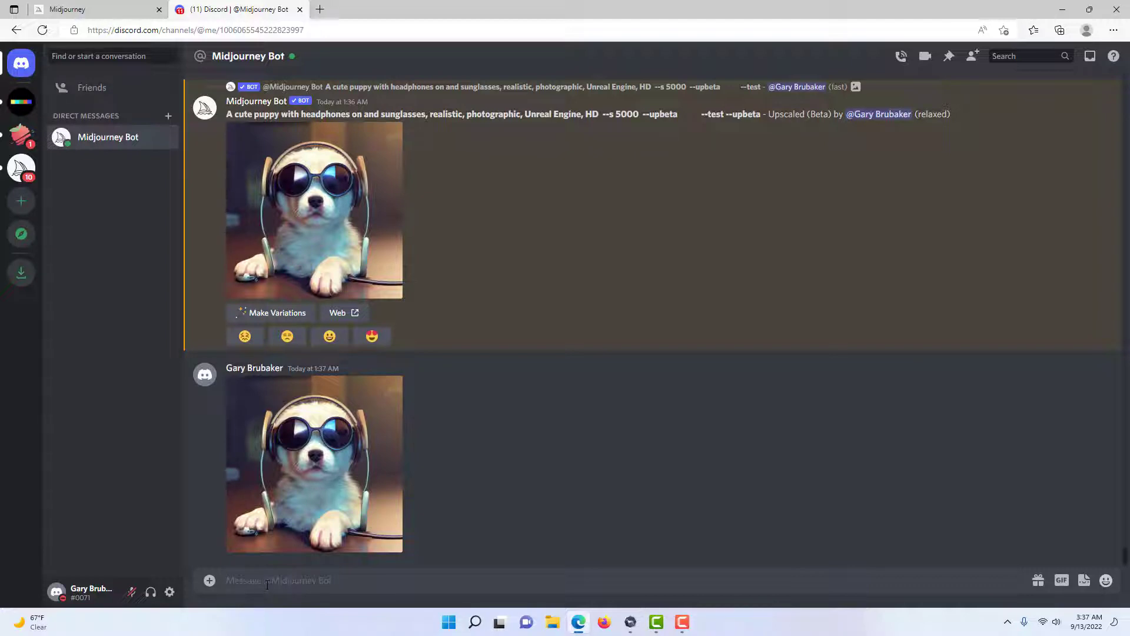
Try to submit an /imagine prompt combining the posted puppy image's link with a voice-typed description of a cute puppy with headphones and sunglasses
{"action": "type", "text": "/"}
{"action": "key", "text": "Return"}
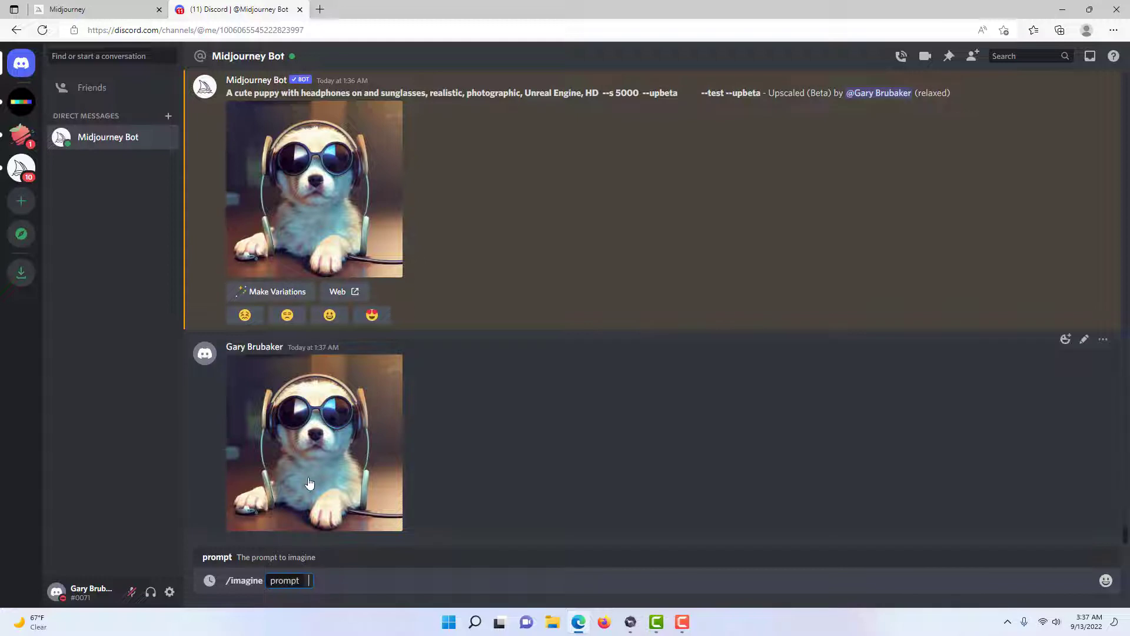
{"action": "left_click_drag", "start_coordinate": [313, 560], "coordinate": [308, 581]}
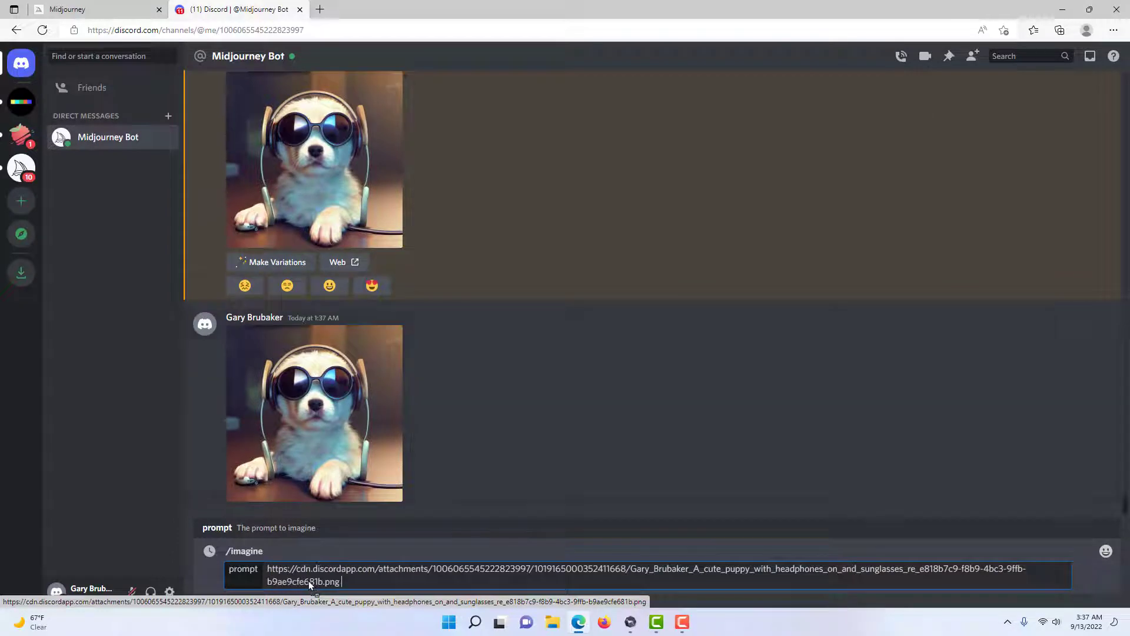
{"action": "right_click", "coordinate": [362, 581]}
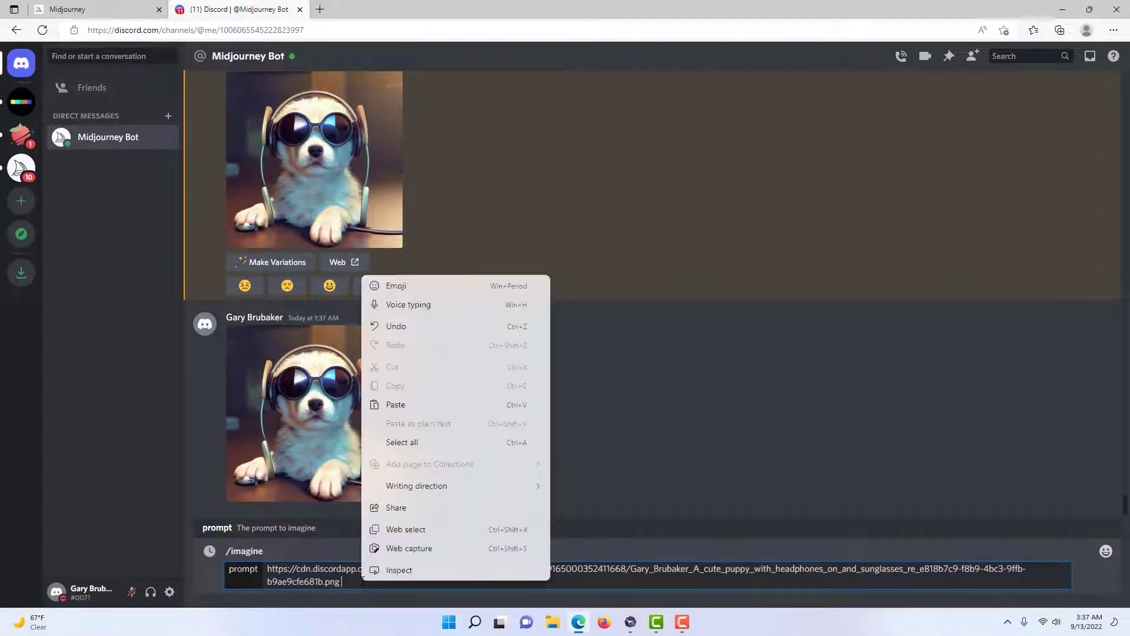
{"action": "left_click", "coordinate": [418, 306]}
{"action": "scroll", "coordinate": [523, 296], "scroll_direction": "up", "scroll_amount": 1}
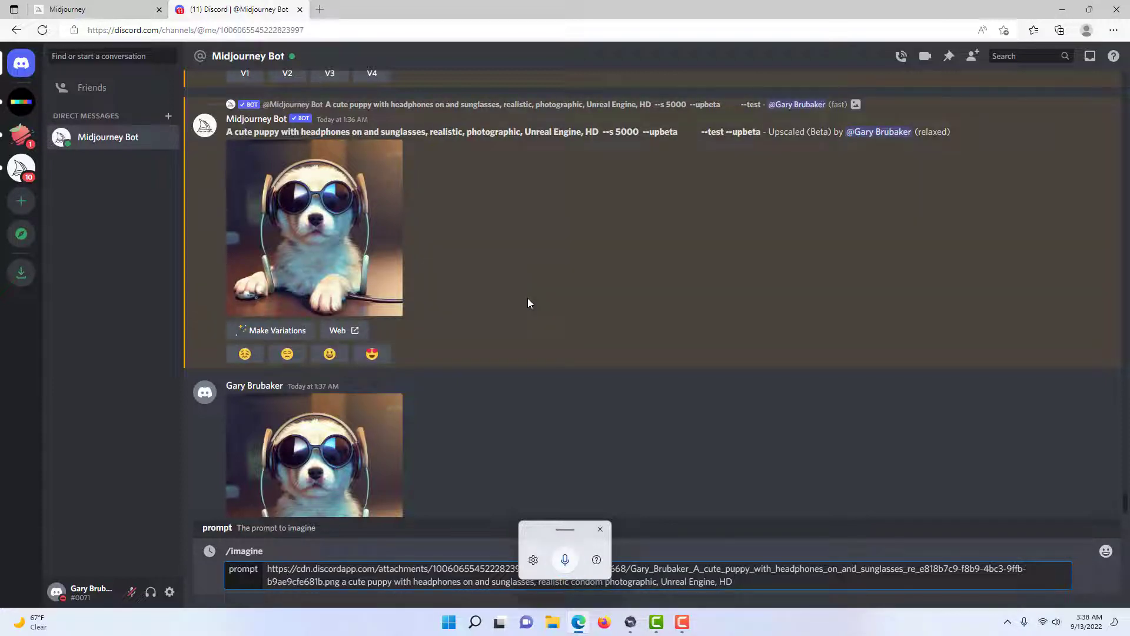
{"action": "key", "text": "Return"}
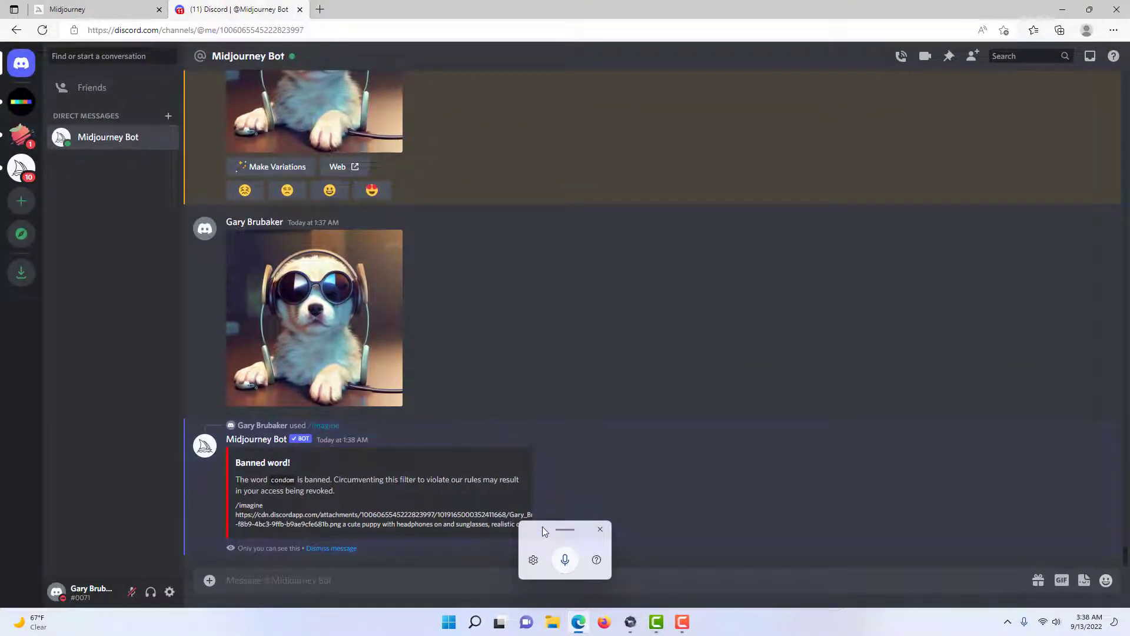
Move the voice typing bar clear of the message area, start a new /imagine prompt and insert the posted puppy image's link
{"action": "left_click_drag", "start_coordinate": [542, 526], "coordinate": [633, 434]}
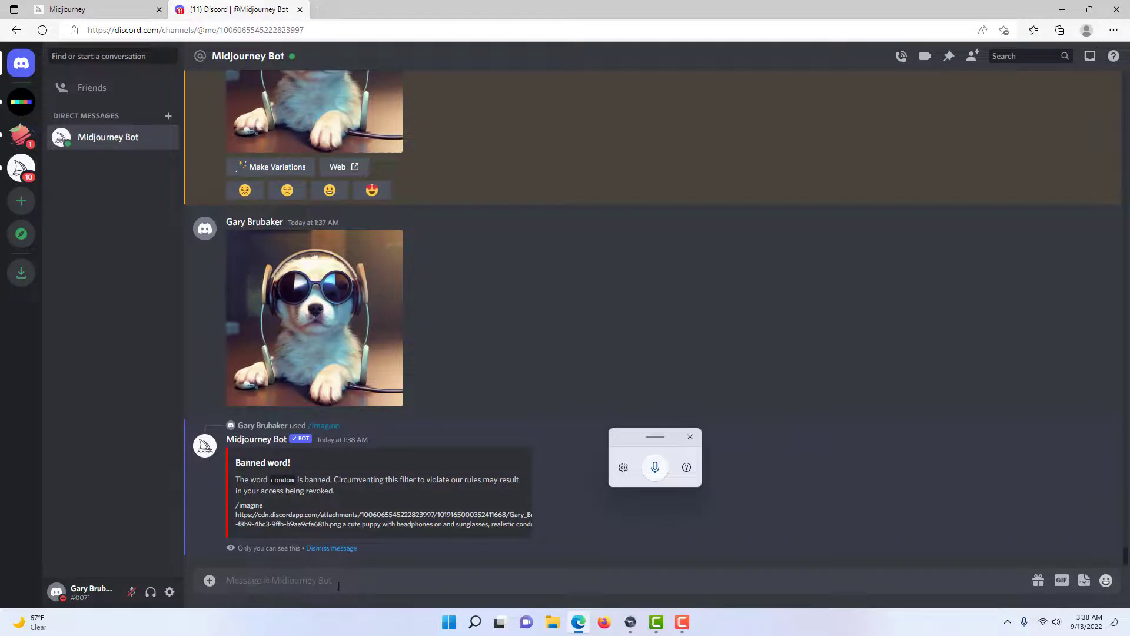
{"action": "type", "text": "/"}
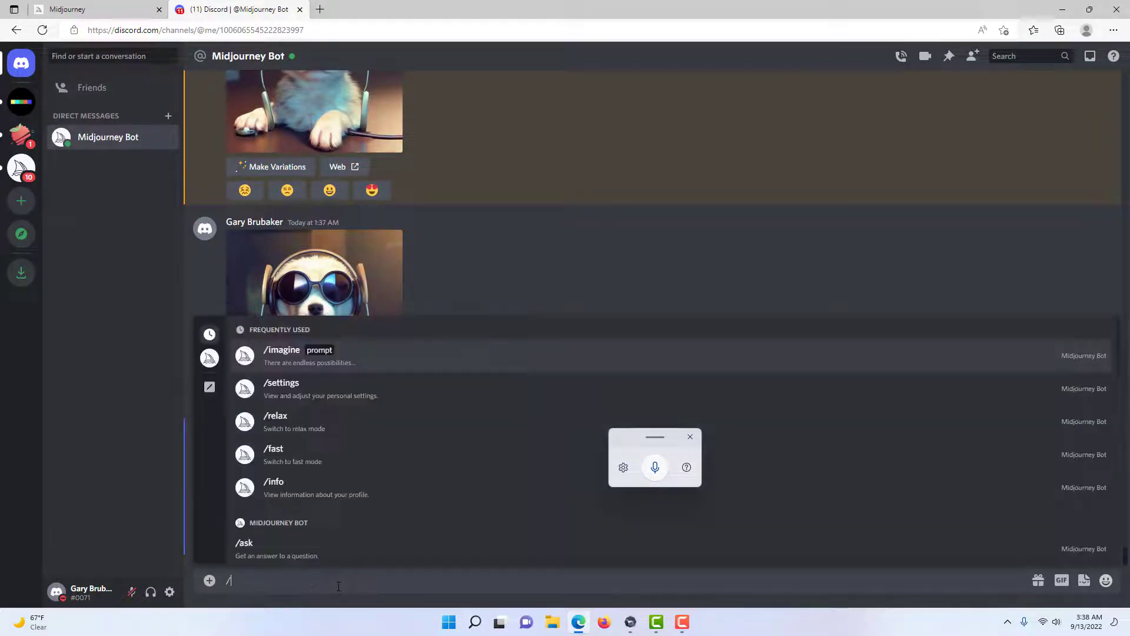
{"action": "key", "text": "Return"}
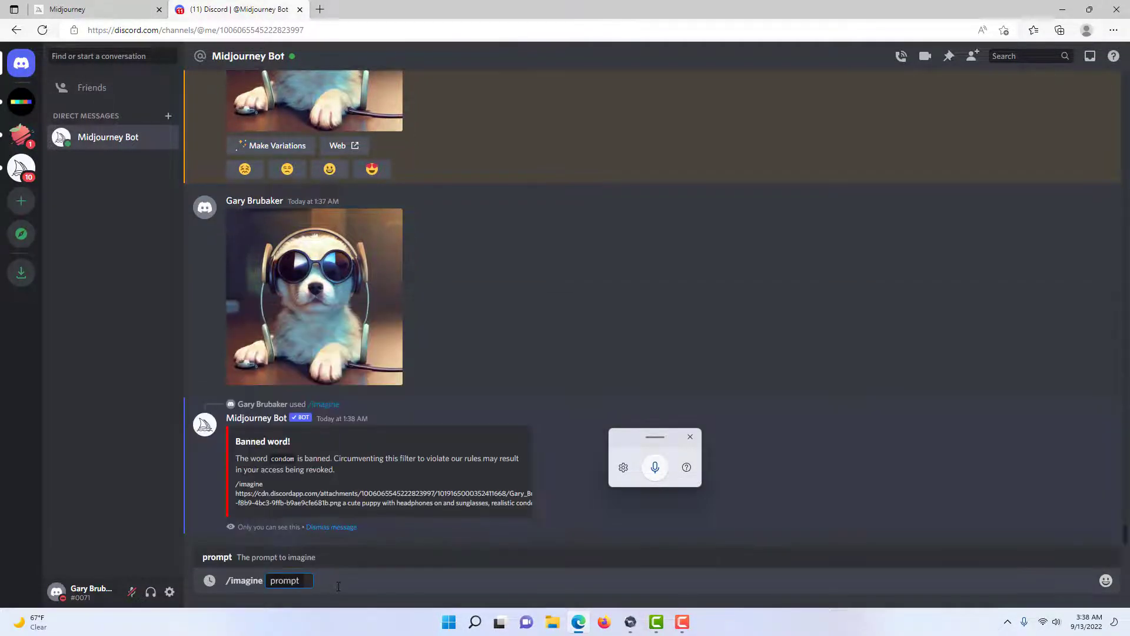
{"action": "left_click_drag", "start_coordinate": [321, 306], "coordinate": [308, 583]}
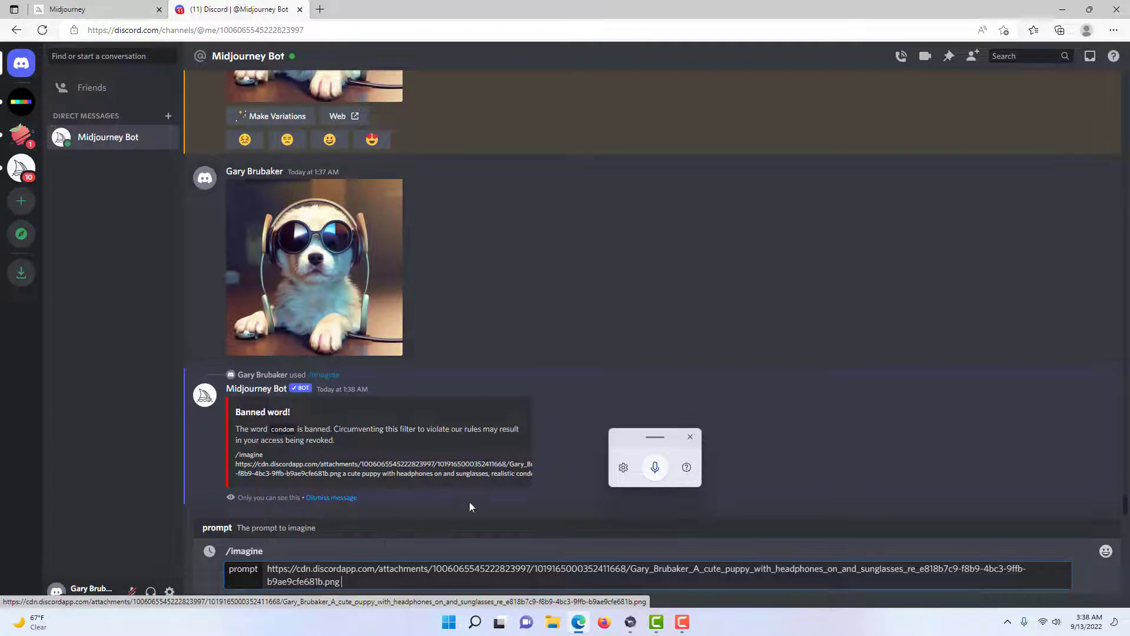
Dictate "a cute puppy with headphones on and sunglasses, realistic, photographic, Unreal Engine, HD" after the link, submit the prompt and close voice typing
{"action": "scroll", "coordinate": [634, 370], "scroll_direction": "up", "scroll_amount": 1}
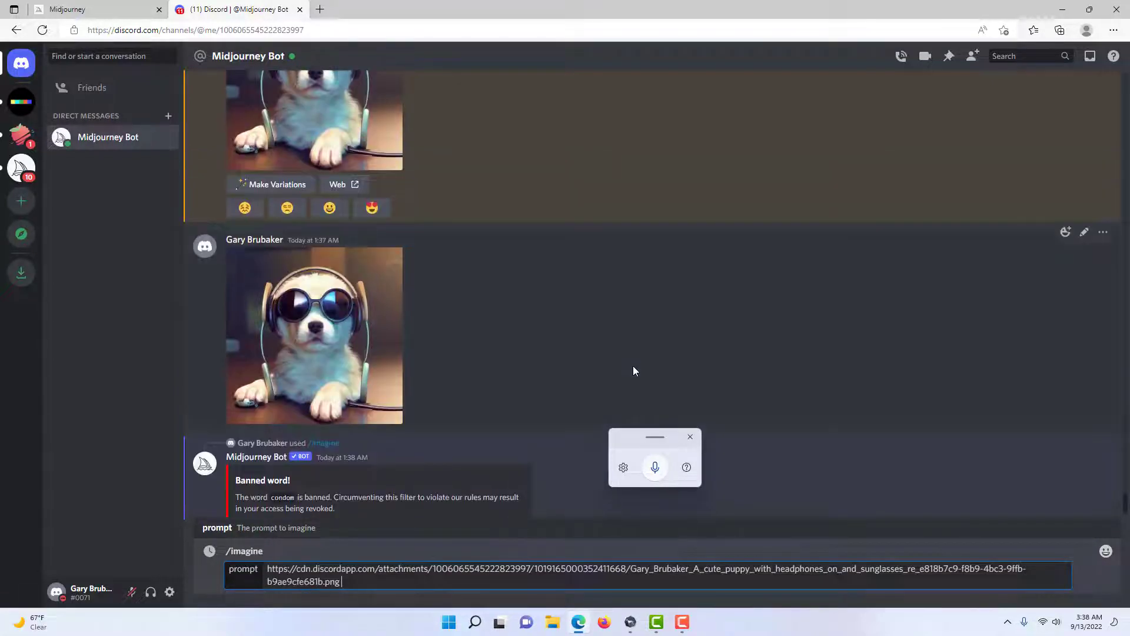
{"action": "scroll", "coordinate": [634, 366], "scroll_direction": "up", "scroll_amount": 2}
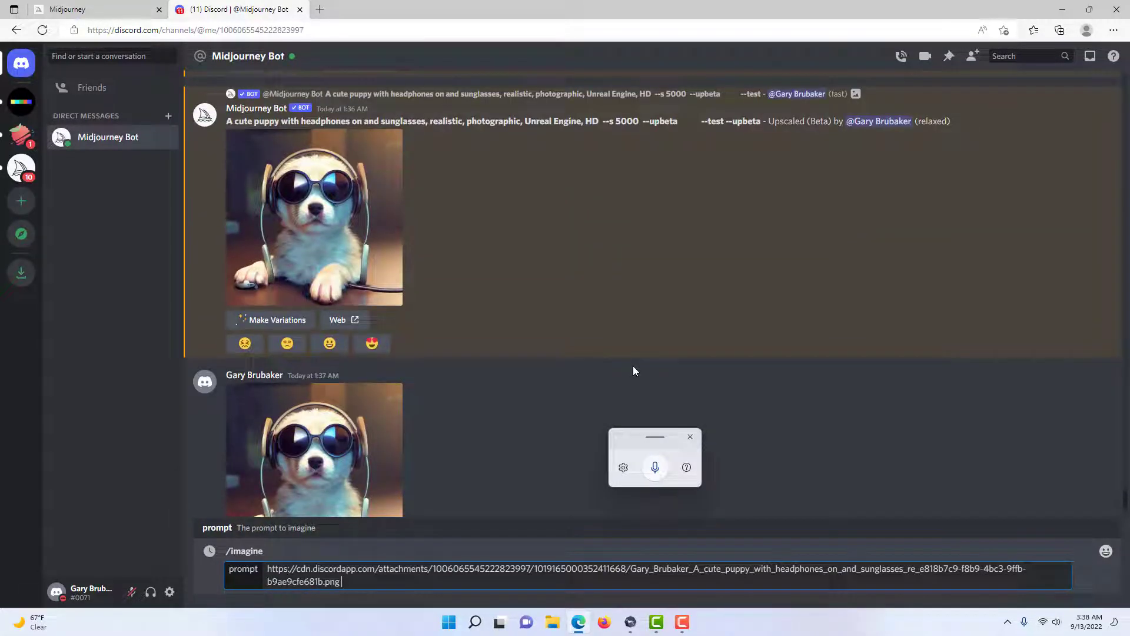
{"action": "left_click", "coordinate": [655, 468]}
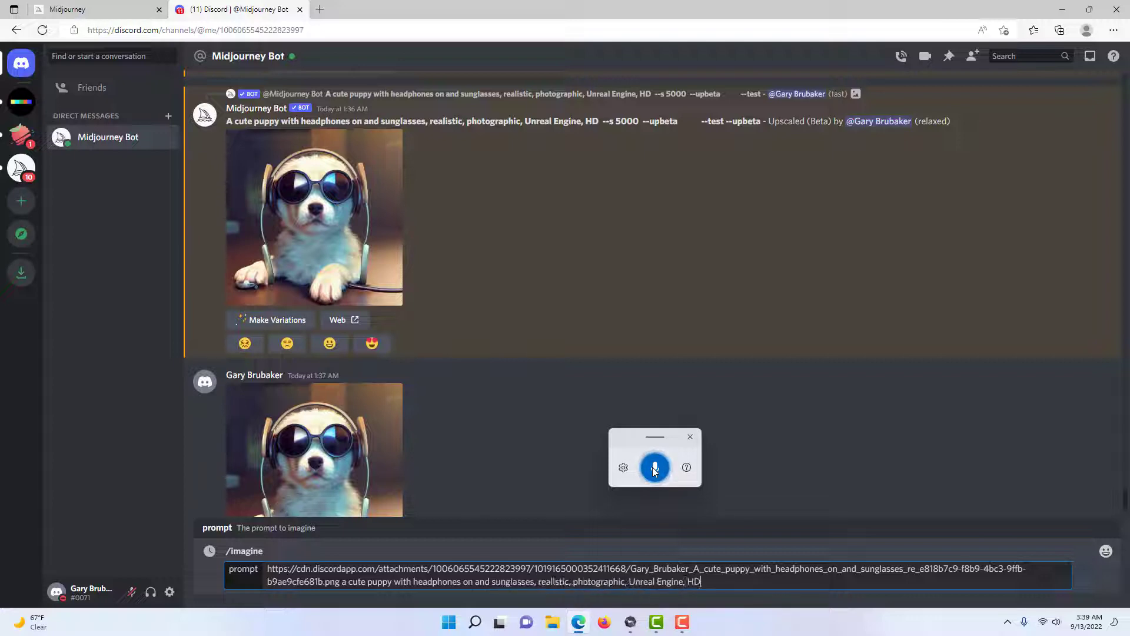
{"action": "left_click", "coordinate": [655, 472]}
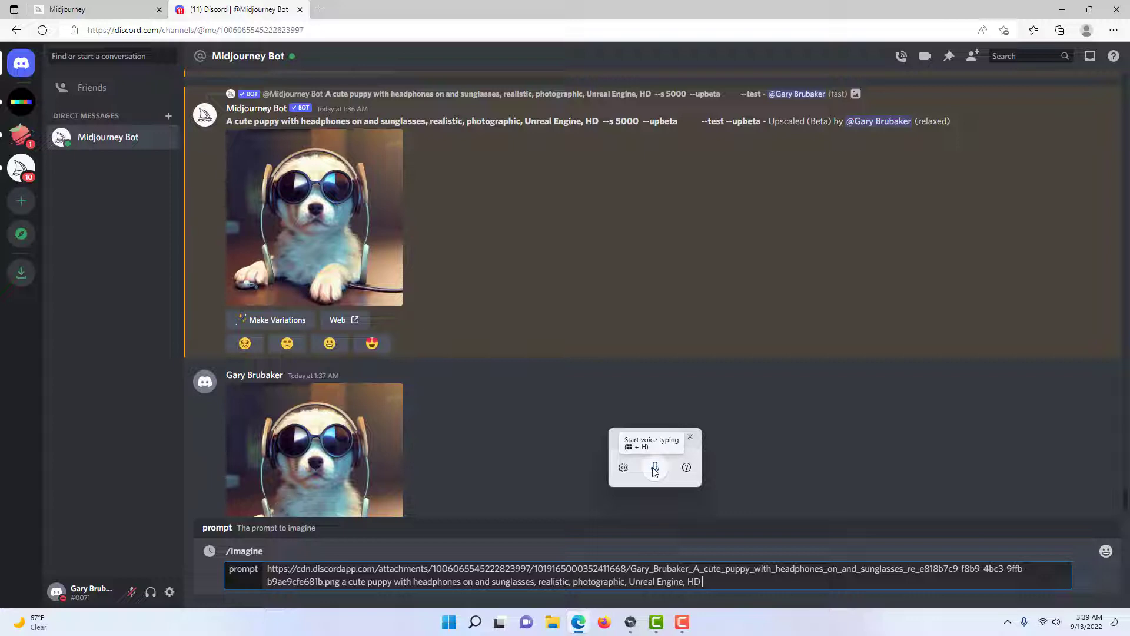
{"action": "key", "text": "Return"}
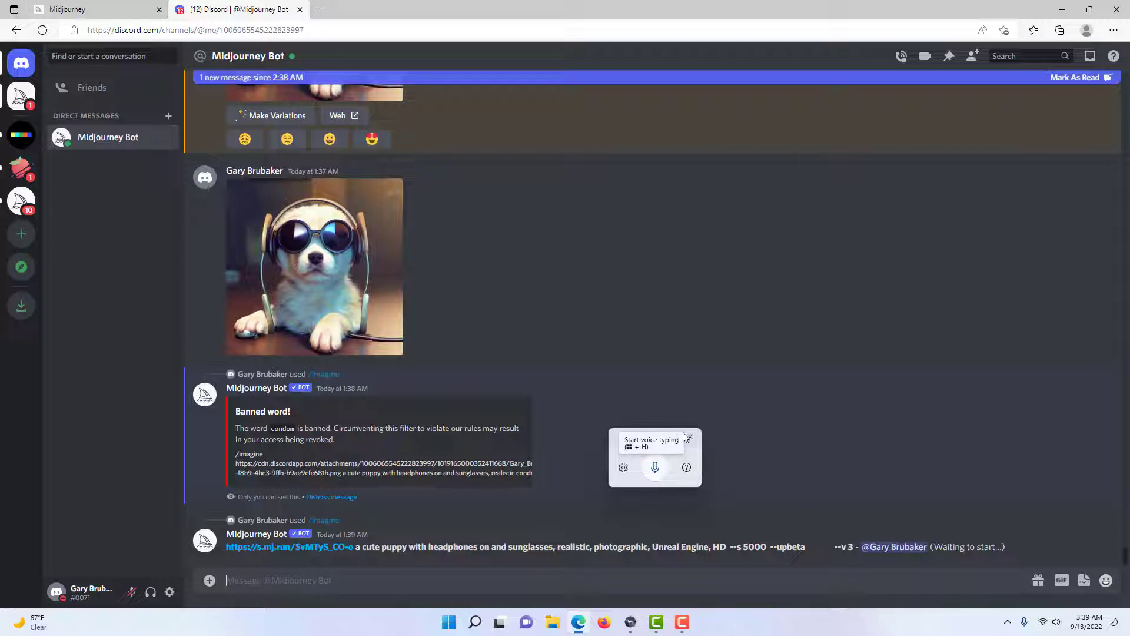
{"action": "left_click", "coordinate": [692, 437]}
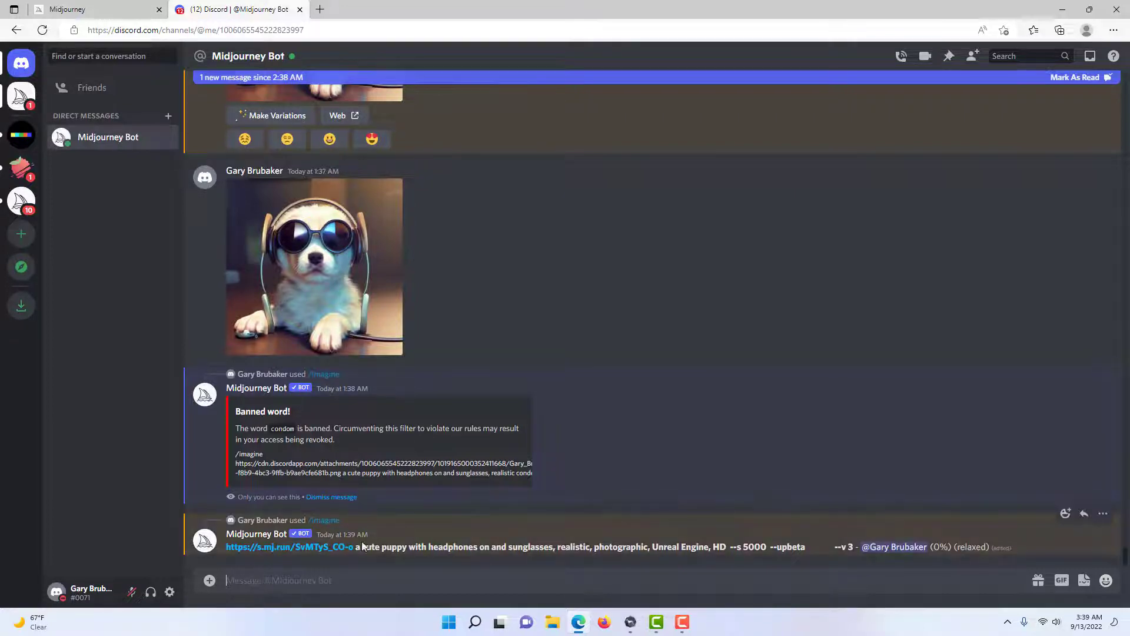
Open the shortened image link in the submitted prompt to check the reference picture, and return to the chat
{"action": "left_click", "coordinate": [329, 548]}
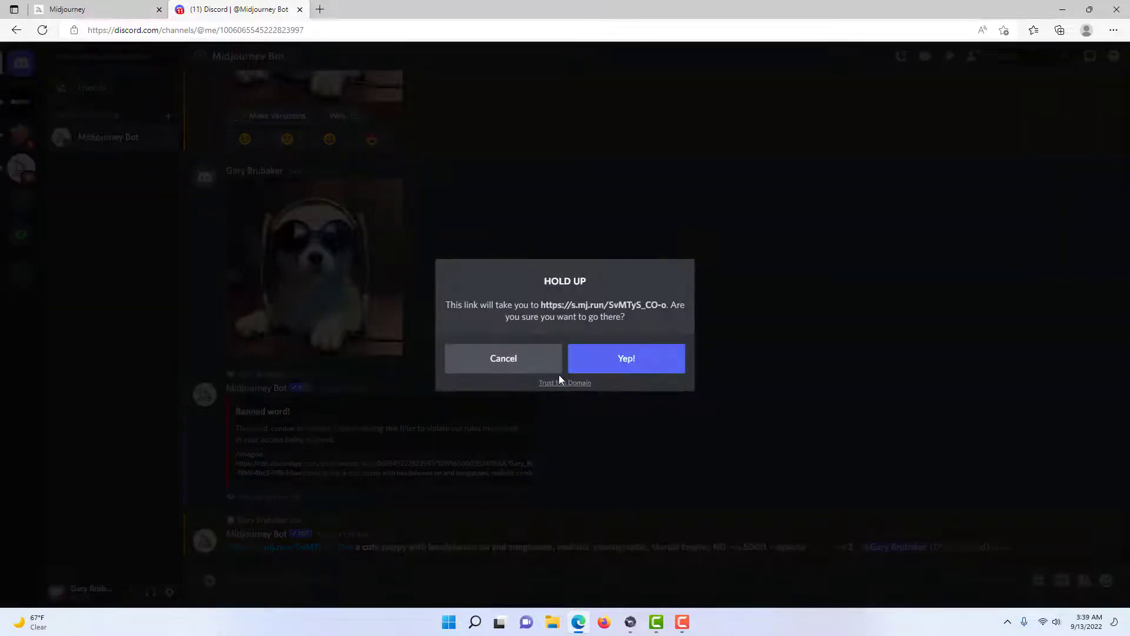
{"action": "left_click", "coordinate": [599, 358]}
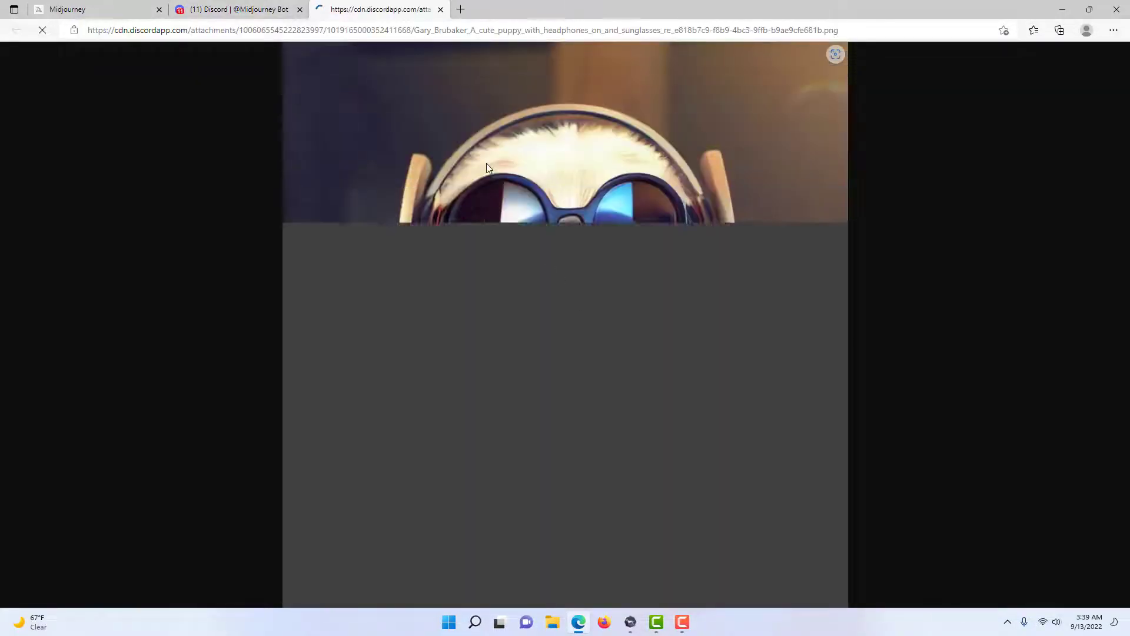
{"action": "left_click", "coordinate": [440, 11]}
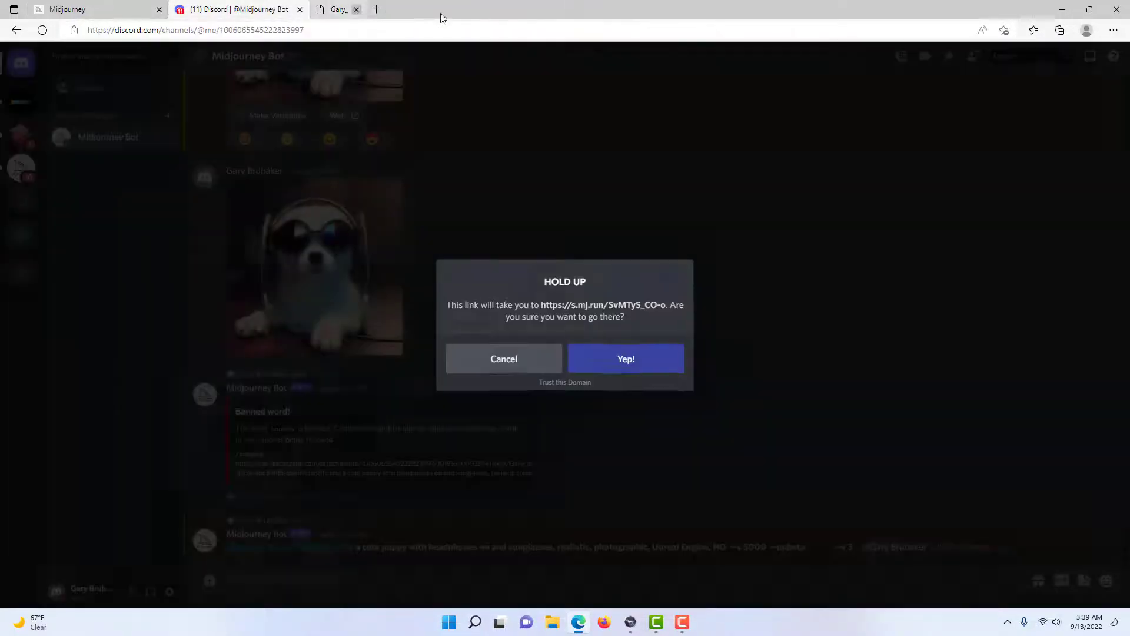
{"action": "left_click", "coordinate": [410, 472]}
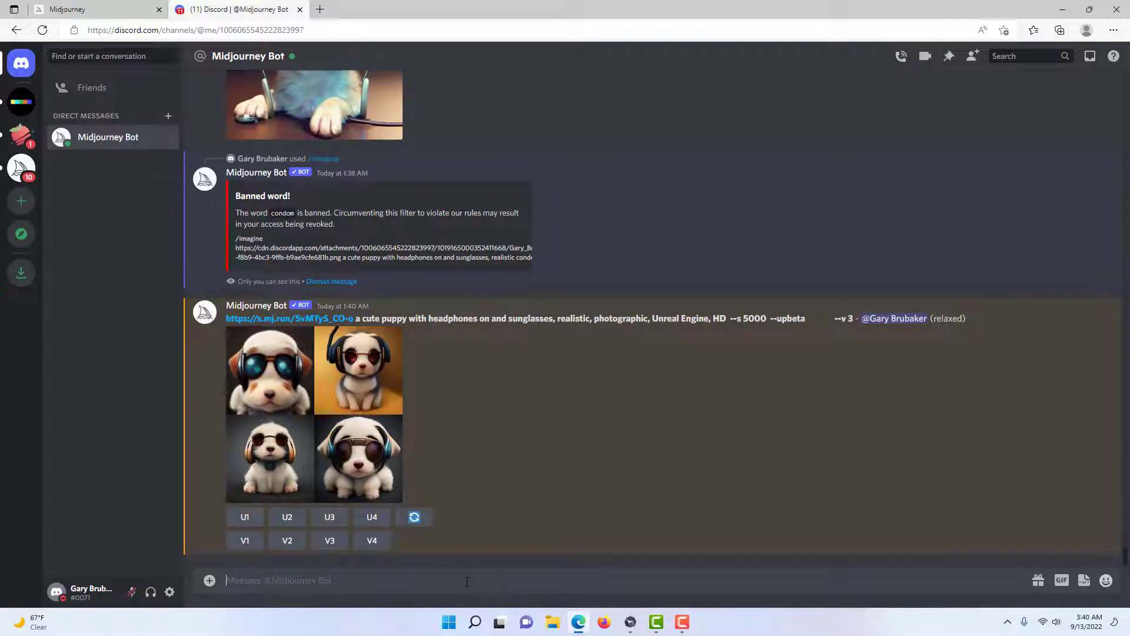
Compare the new puppy grid with the earlier reference images and results, and view the new grid enlarged
{"action": "scroll", "coordinate": [460, 469], "scroll_direction": "up", "scroll_amount": 4}
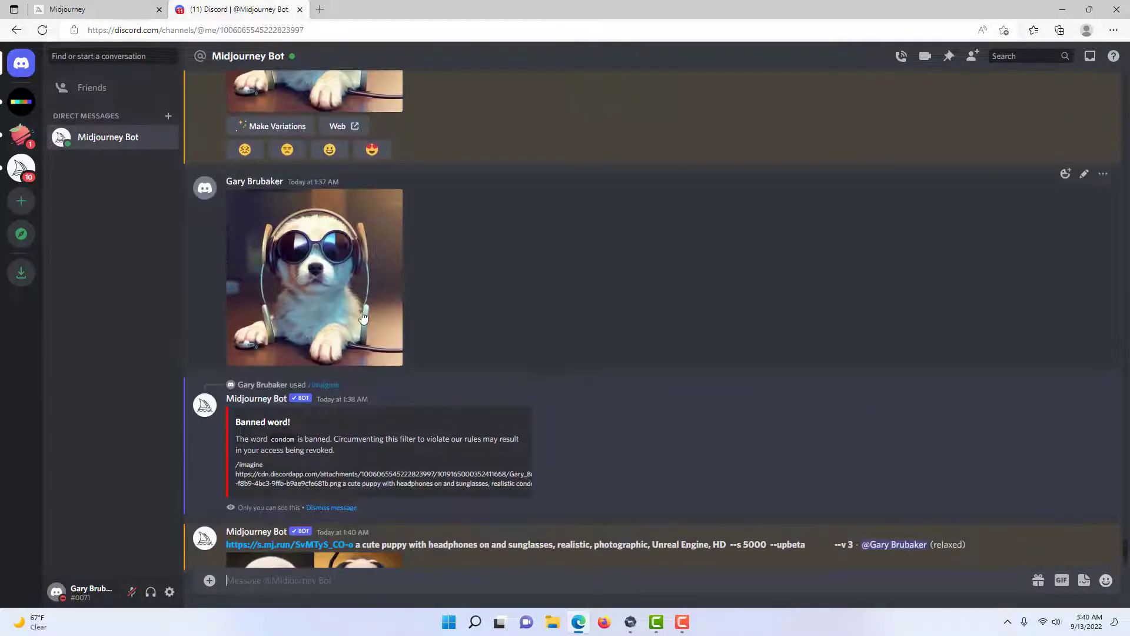
{"action": "scroll", "coordinate": [352, 315], "scroll_direction": "up", "scroll_amount": 10}
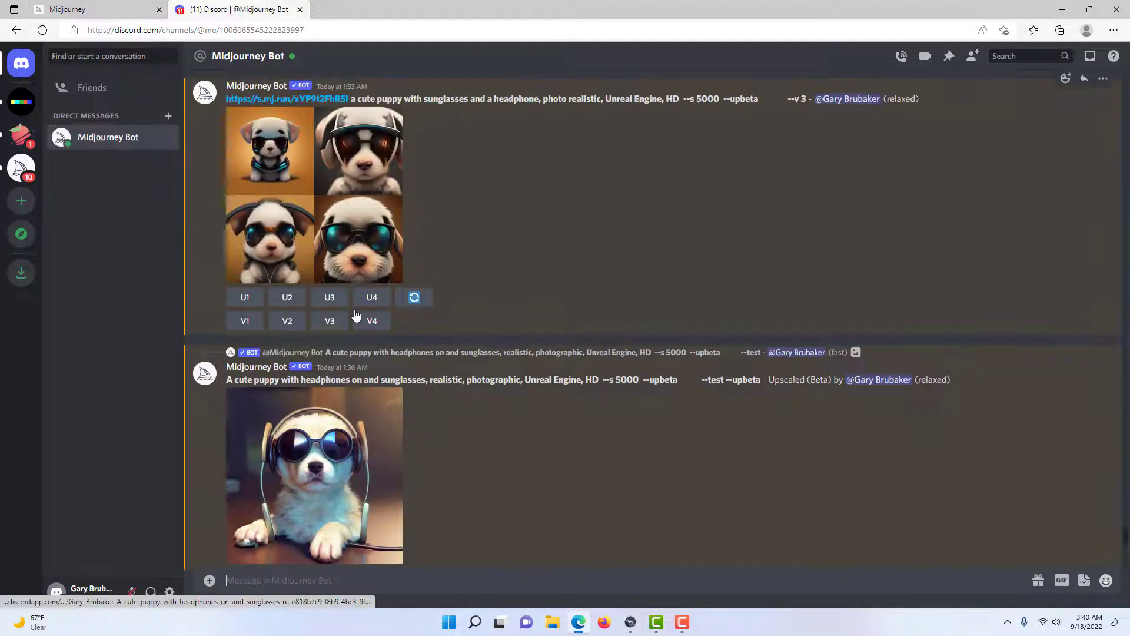
{"action": "scroll", "coordinate": [355, 315], "scroll_direction": "up", "scroll_amount": 4}
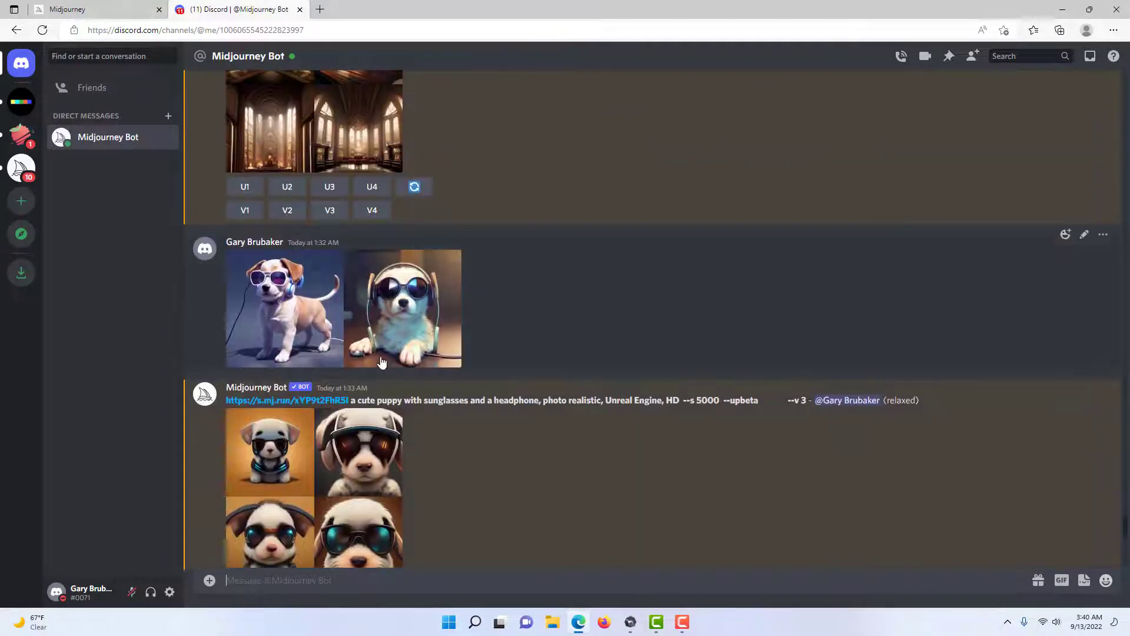
{"action": "scroll", "coordinate": [410, 383], "scroll_direction": "down", "scroll_amount": 2}
{"action": "scroll", "coordinate": [409, 383], "scroll_direction": "down", "scroll_amount": 8}
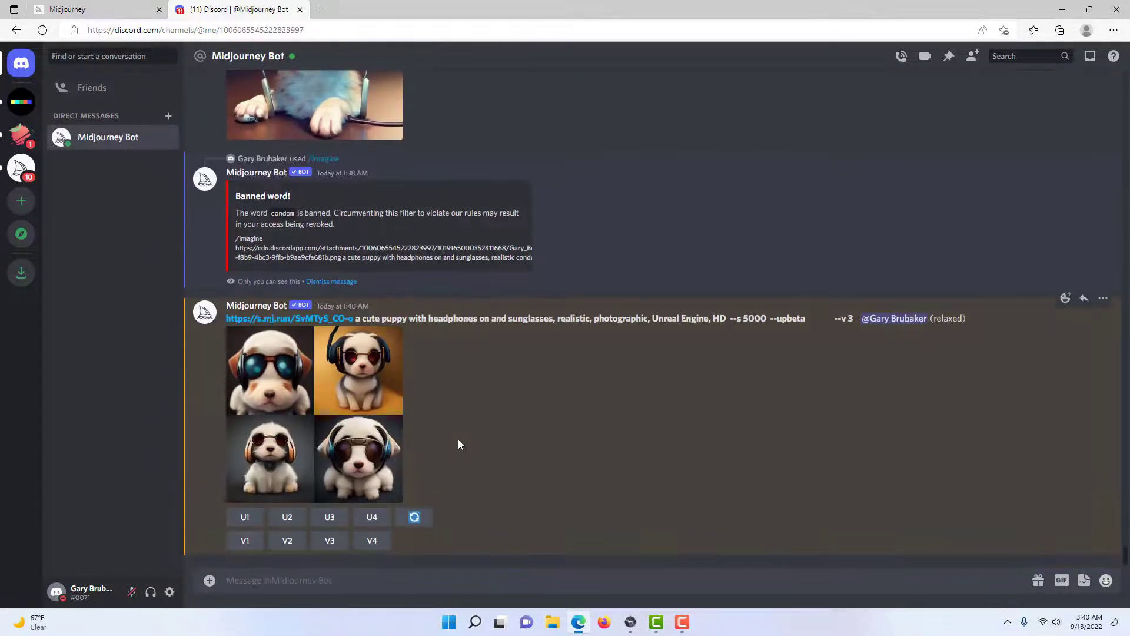
{"action": "left_click", "coordinate": [380, 447]}
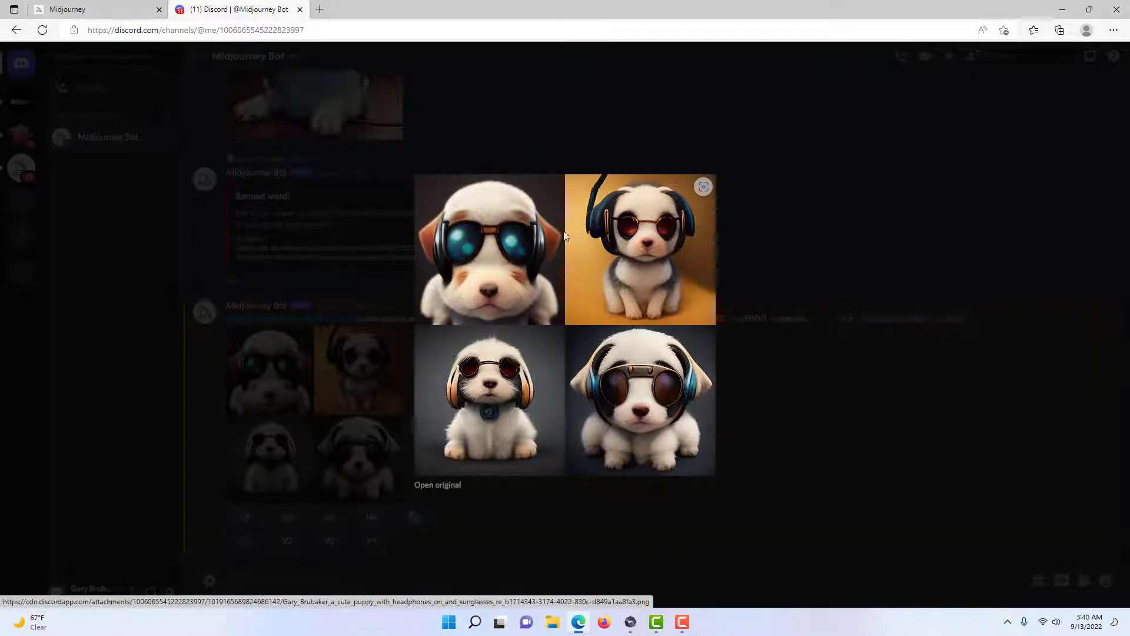
{"action": "left_click", "coordinate": [349, 337]}
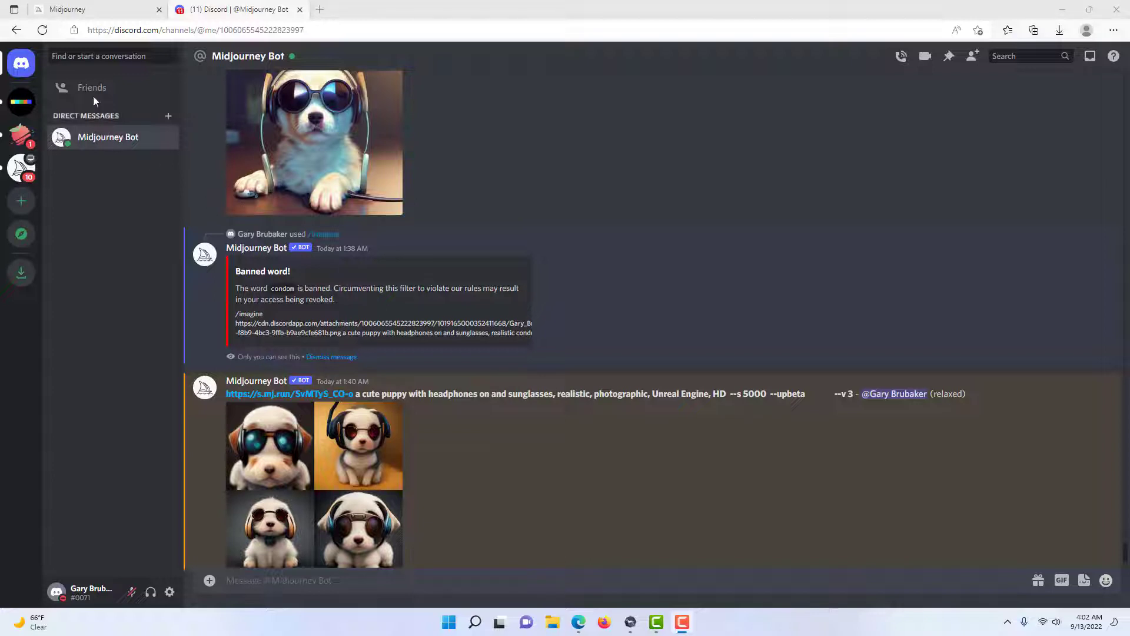
Sign in to the Midjourney website and filter the profile gallery to show only upscales
{"action": "left_click", "coordinate": [97, 13]}
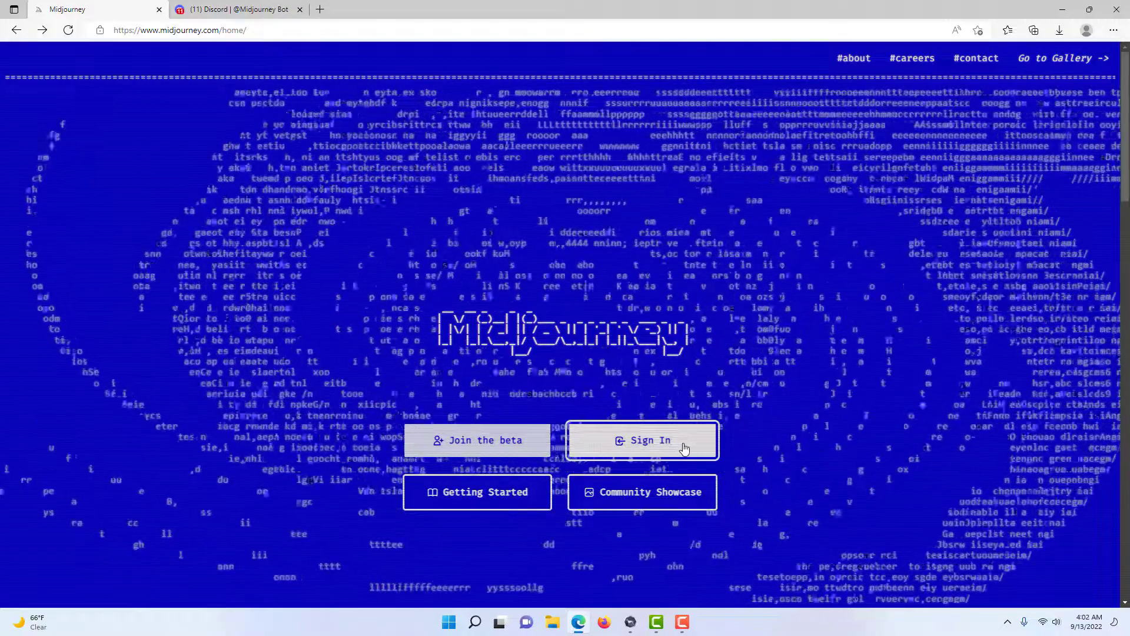
{"action": "left_click", "coordinate": [684, 449]}
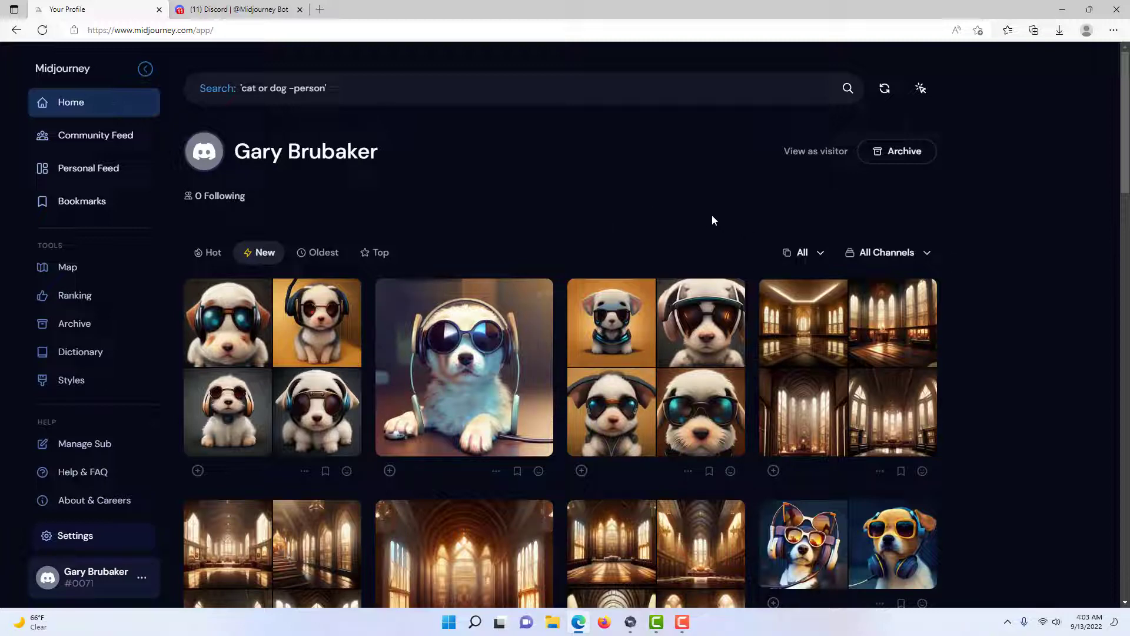
{"action": "left_click", "coordinate": [804, 257]}
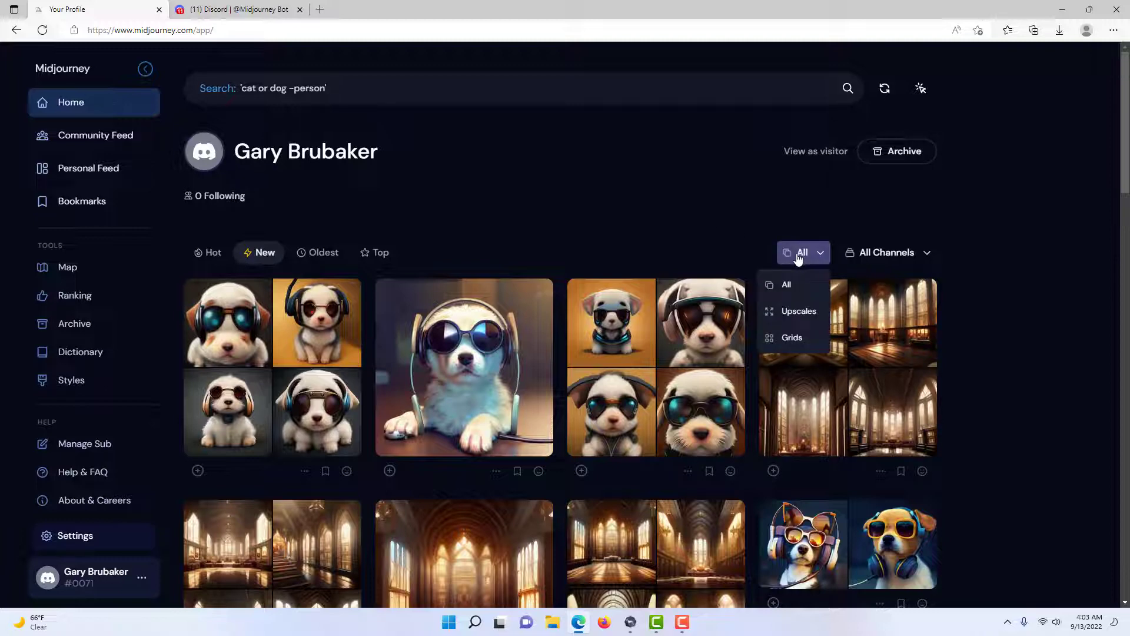
{"action": "left_click", "coordinate": [811, 314]}
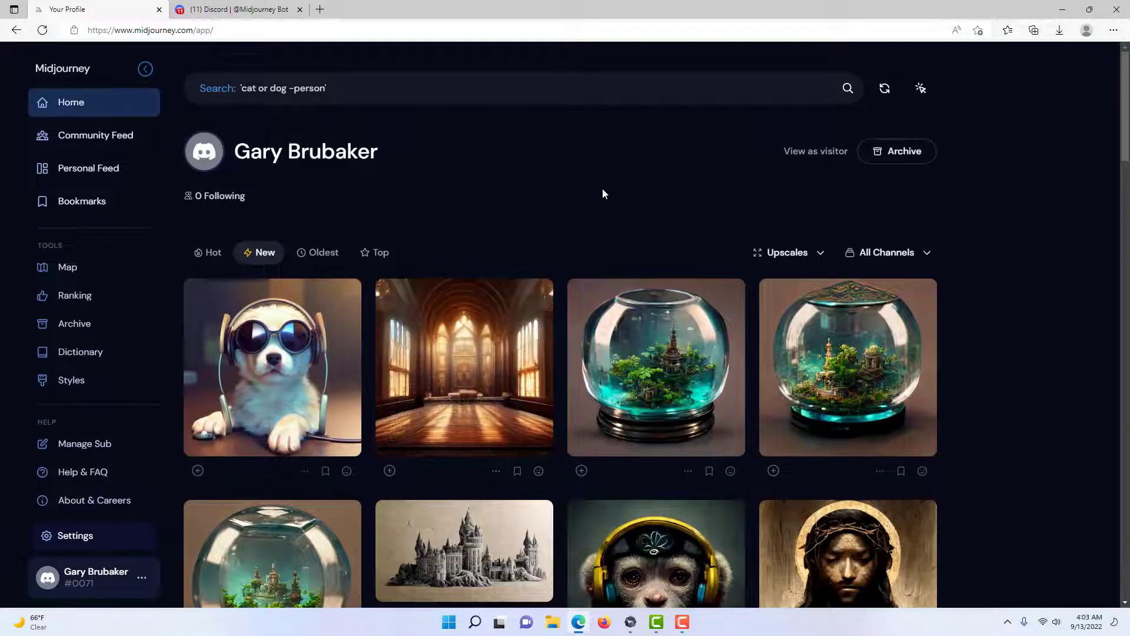
Select the upscaled puppy with headphones and the cathedral interior in the gallery for download
{"action": "scroll", "coordinate": [603, 194], "scroll_direction": "down", "scroll_amount": 1}
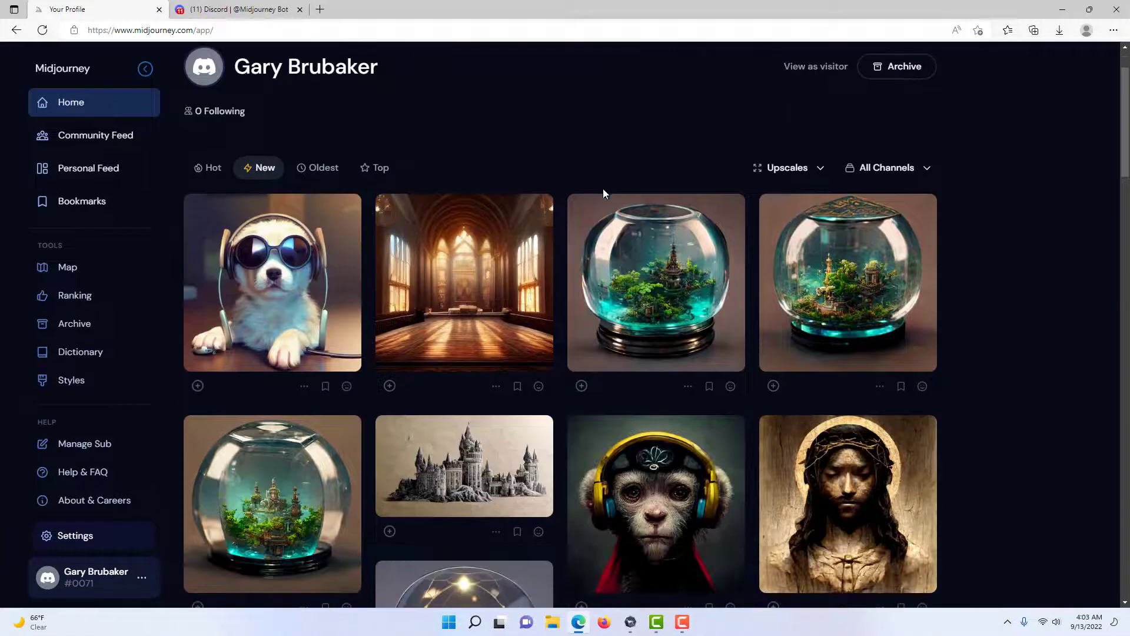
{"action": "left_click", "coordinate": [198, 386]}
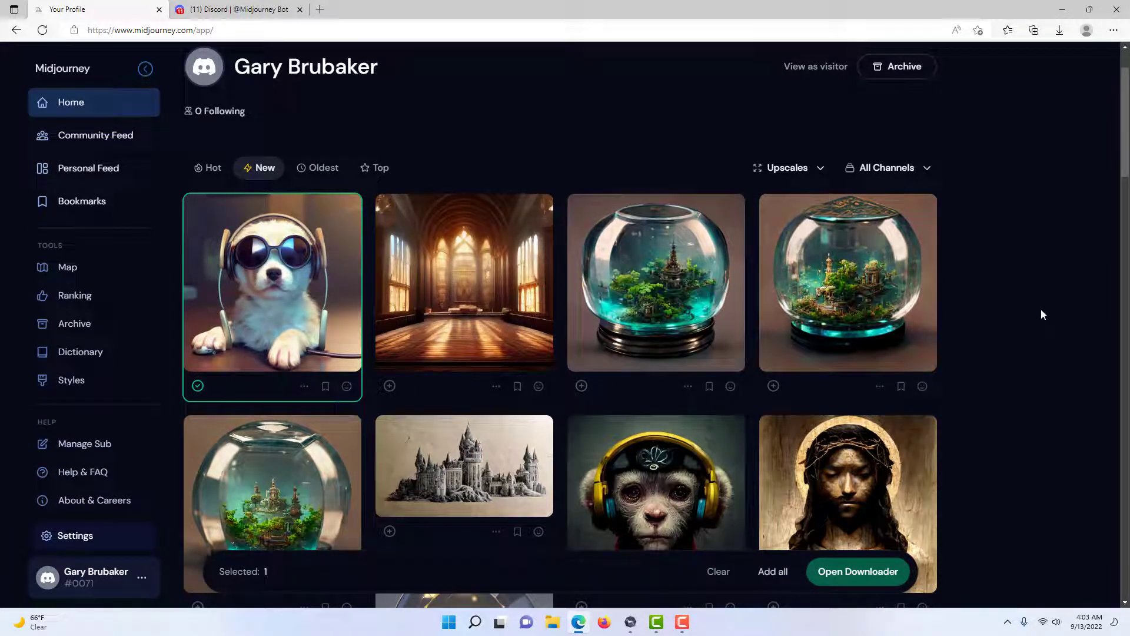
{"action": "left_click", "coordinate": [388, 387]}
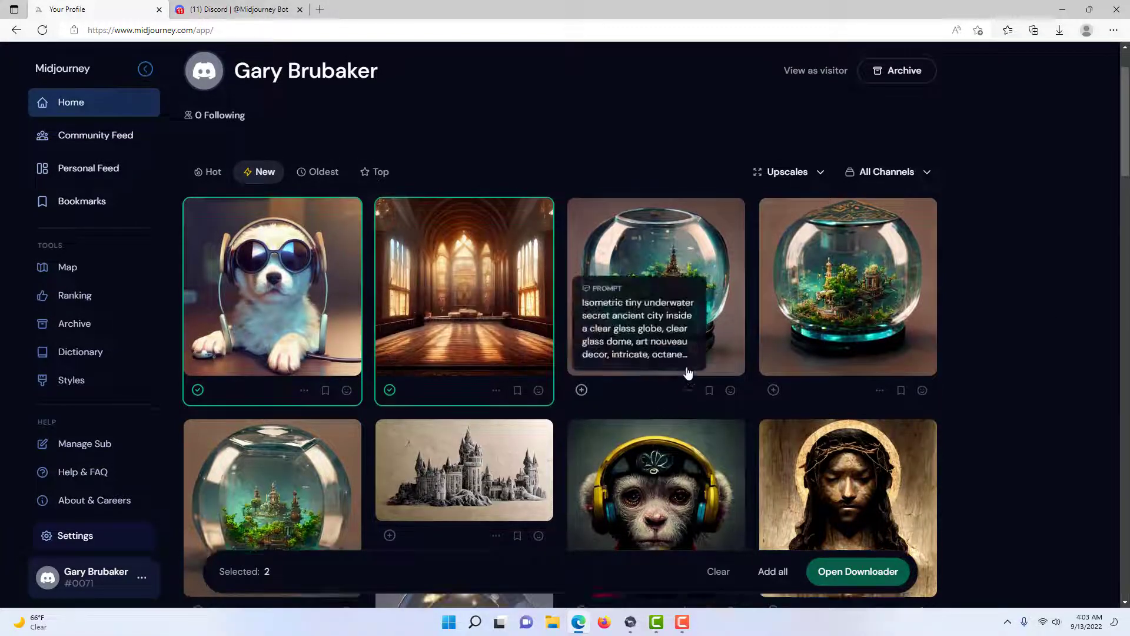
{"action": "scroll", "coordinate": [689, 365], "scroll_direction": "up", "scroll_amount": 2}
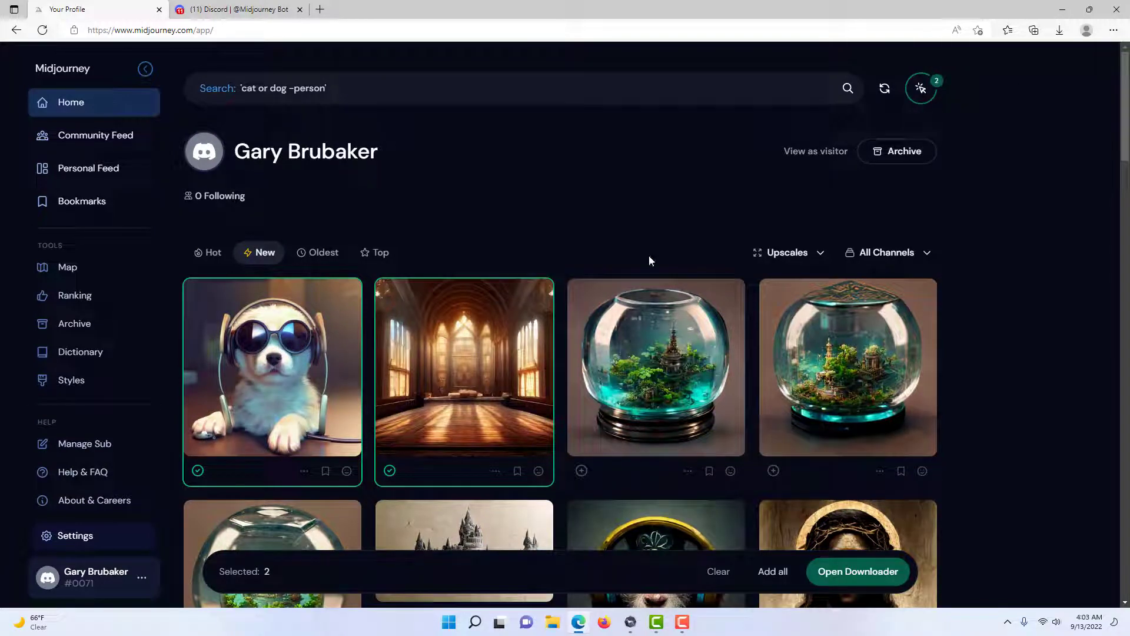
{"action": "left_click", "coordinate": [390, 471]}
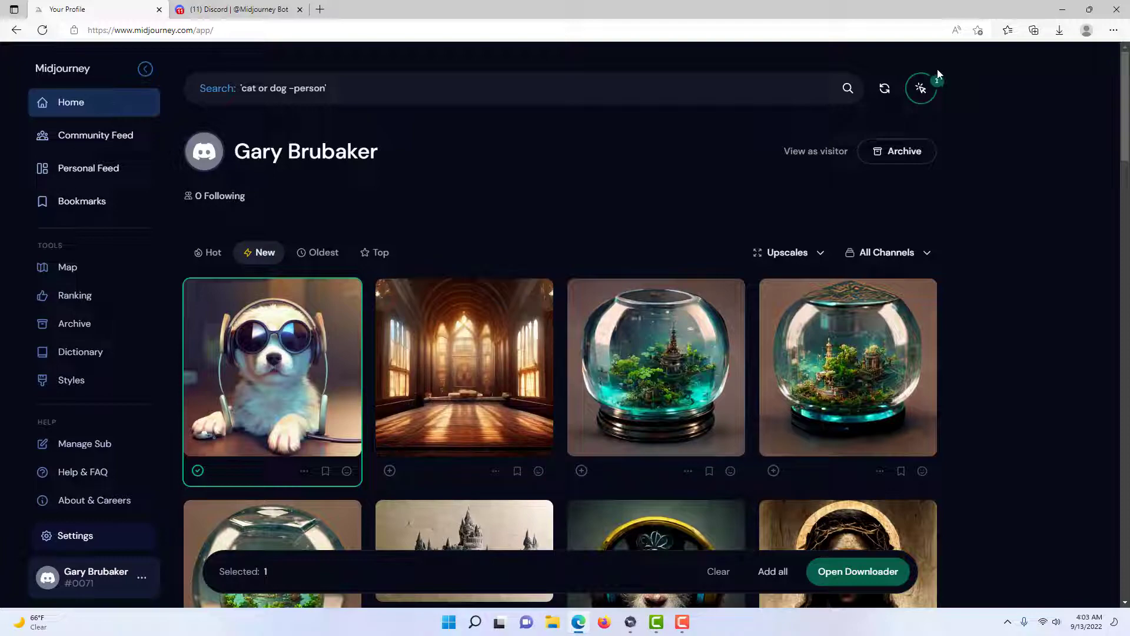
{"action": "left_click", "coordinate": [390, 471]}
Add the monkey with headphones, the Christmas globe with the lit doorway and the first snowman to the download selection
{"action": "scroll", "coordinate": [524, 412], "scroll_direction": "down", "scroll_amount": 4}
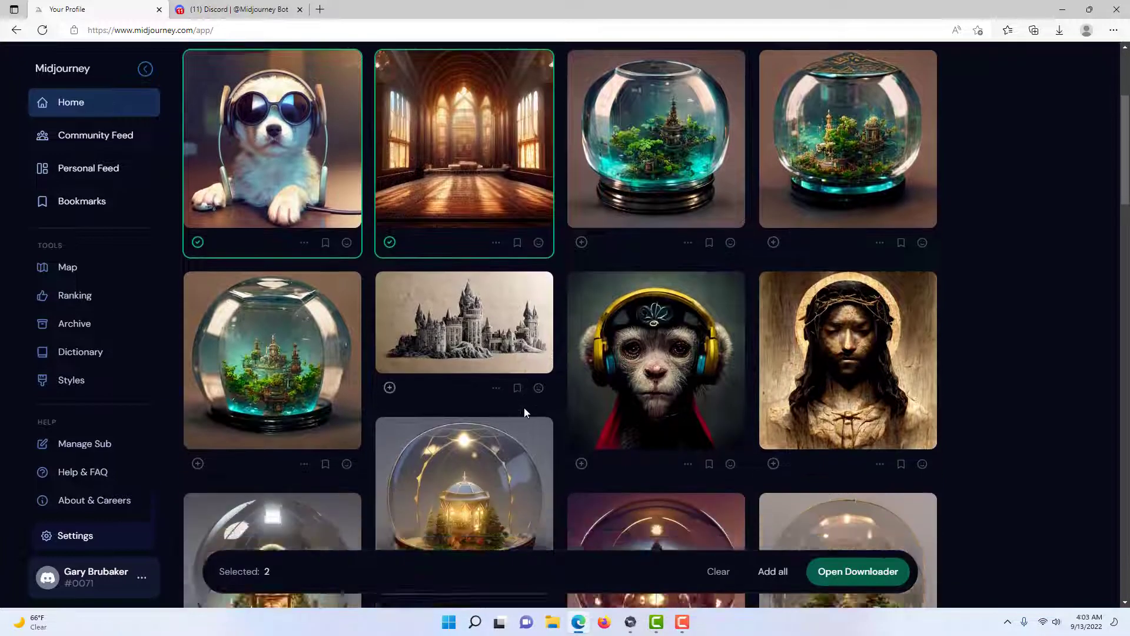
{"action": "scroll", "coordinate": [524, 408], "scroll_direction": "down", "scroll_amount": 3}
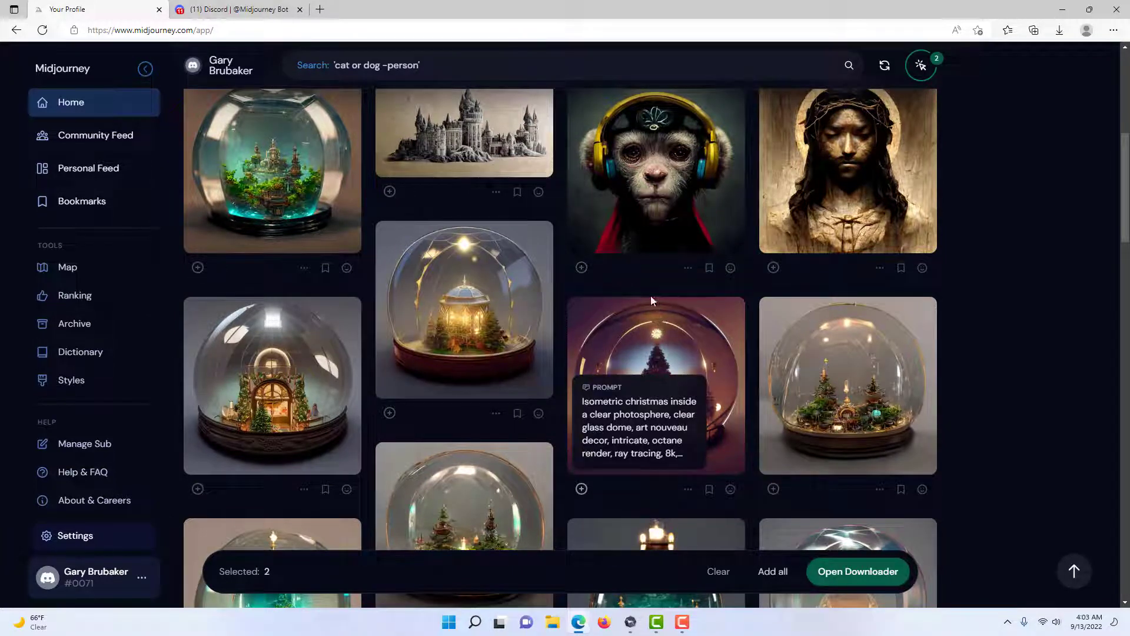
{"action": "left_click", "coordinate": [581, 268]}
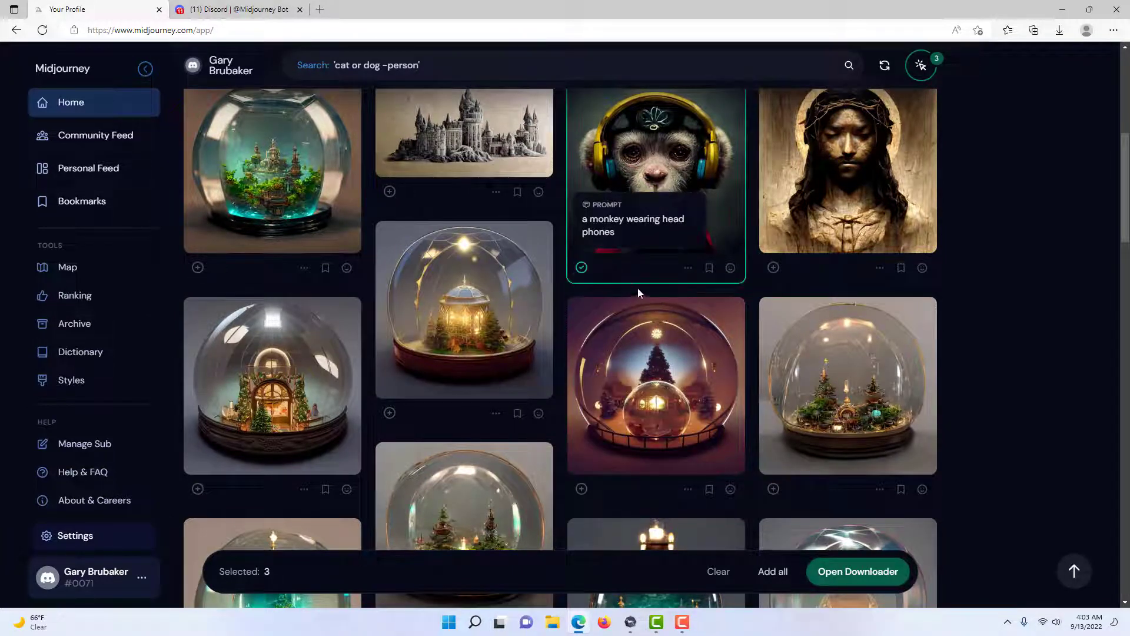
{"action": "scroll", "coordinate": [661, 283], "scroll_direction": "down", "scroll_amount": 4}
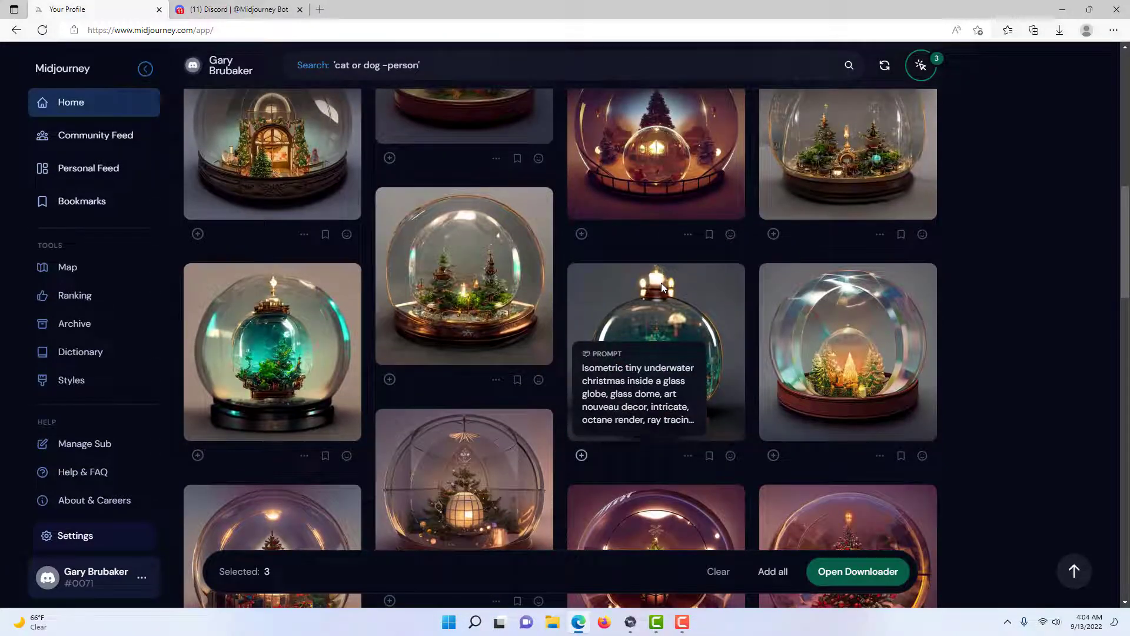
{"action": "scroll", "coordinate": [662, 282], "scroll_direction": "up", "scroll_amount": 3}
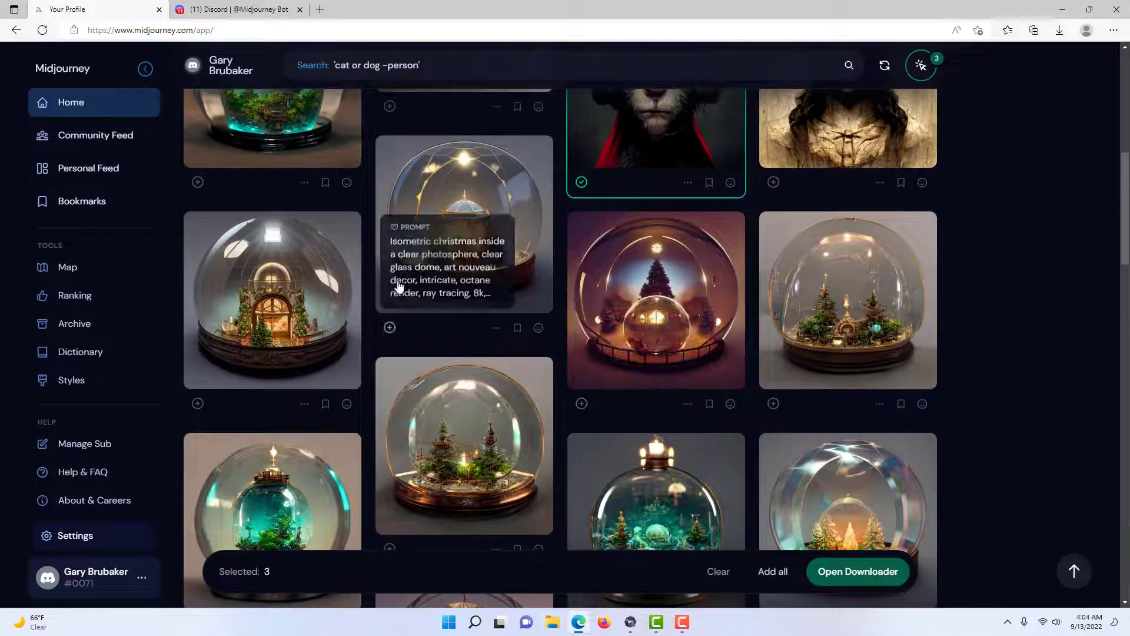
{"action": "left_click", "coordinate": [197, 403]}
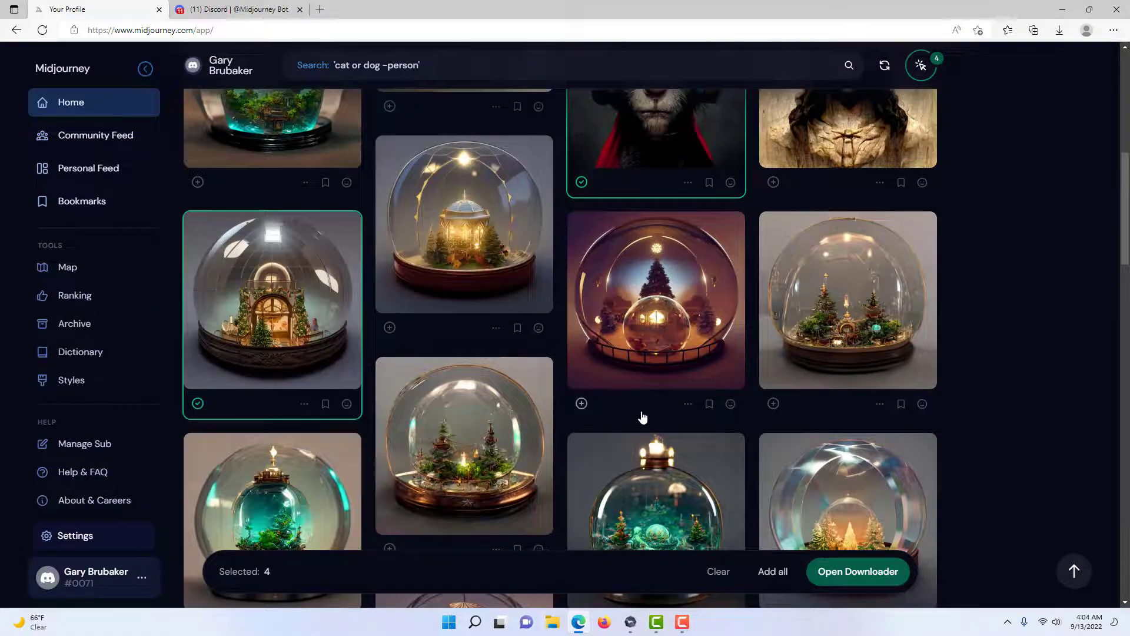
{"action": "scroll", "coordinate": [643, 417], "scroll_direction": "down", "scroll_amount": 10}
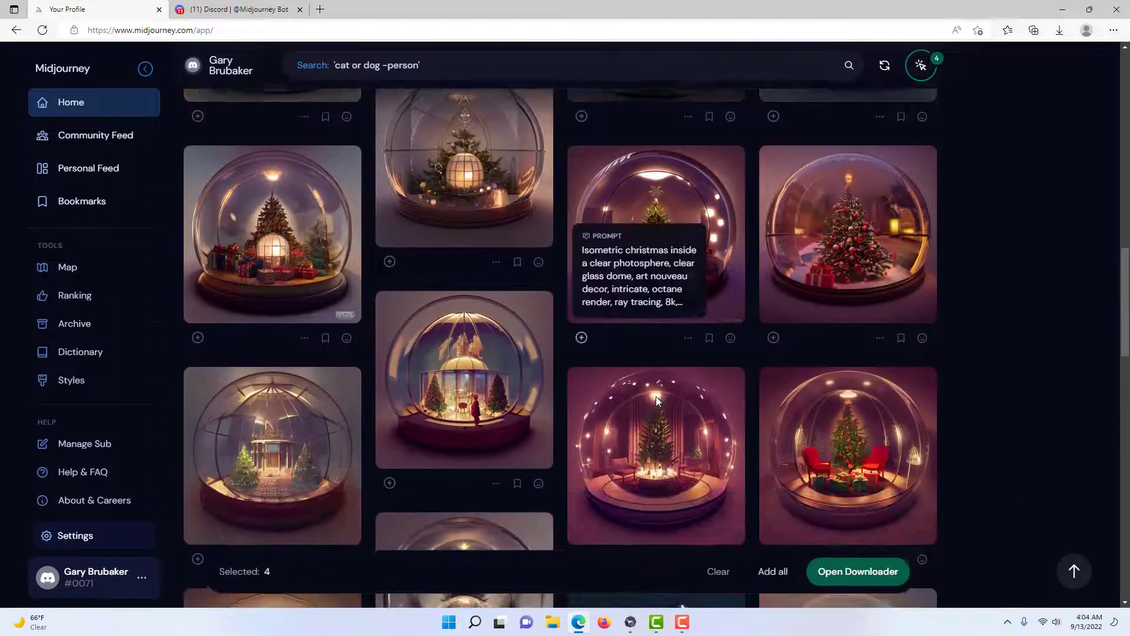
{"action": "scroll", "coordinate": [656, 399], "scroll_direction": "down", "scroll_amount": 5}
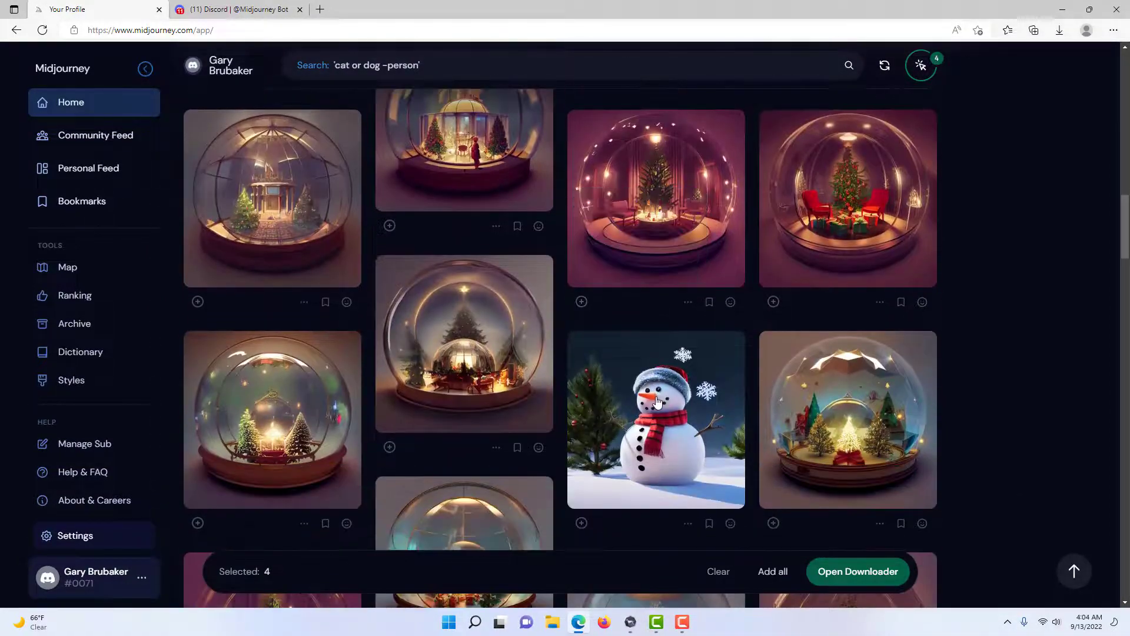
{"action": "scroll", "coordinate": [658, 402], "scroll_direction": "down", "scroll_amount": 3}
{"action": "left_click", "coordinate": [582, 352]}
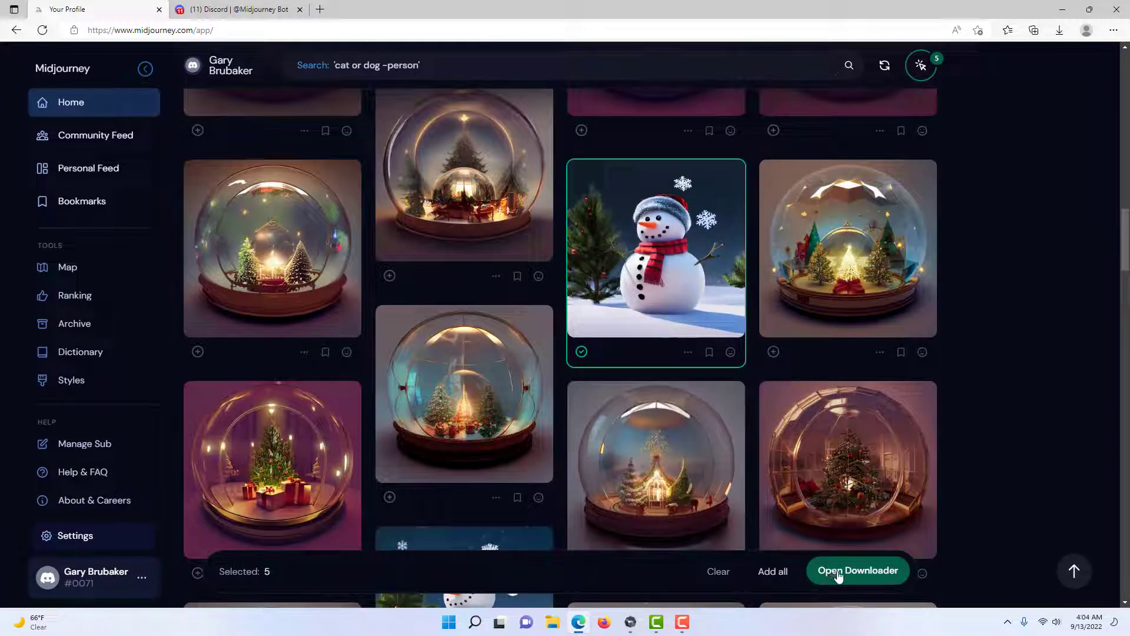
Switch the gallery's image selection mode off and back on
{"action": "left_click", "coordinate": [945, 63]}
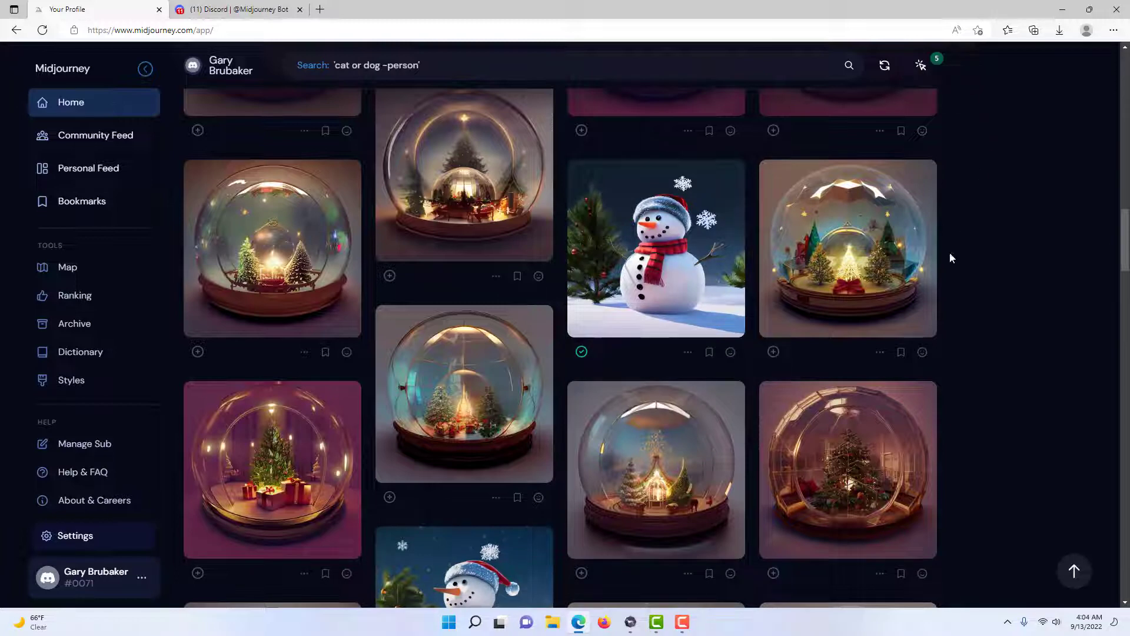
{"action": "scroll", "coordinate": [916, 463], "scroll_direction": "down", "scroll_amount": 2}
{"action": "scroll", "coordinate": [917, 464], "scroll_direction": "down", "scroll_amount": 1}
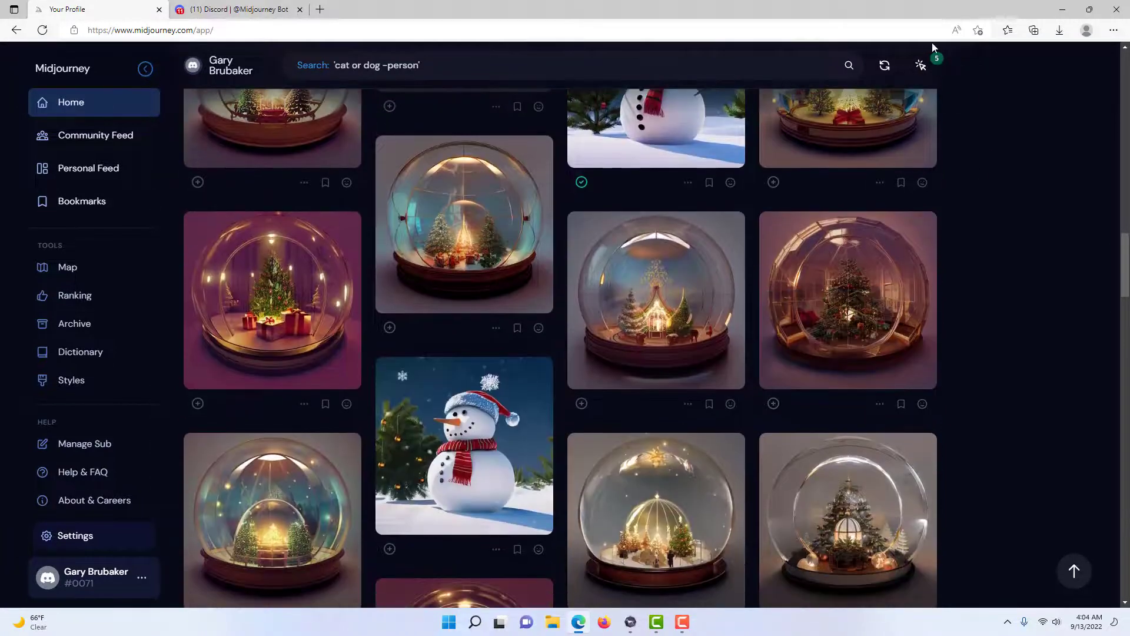
{"action": "left_click", "coordinate": [931, 62]}
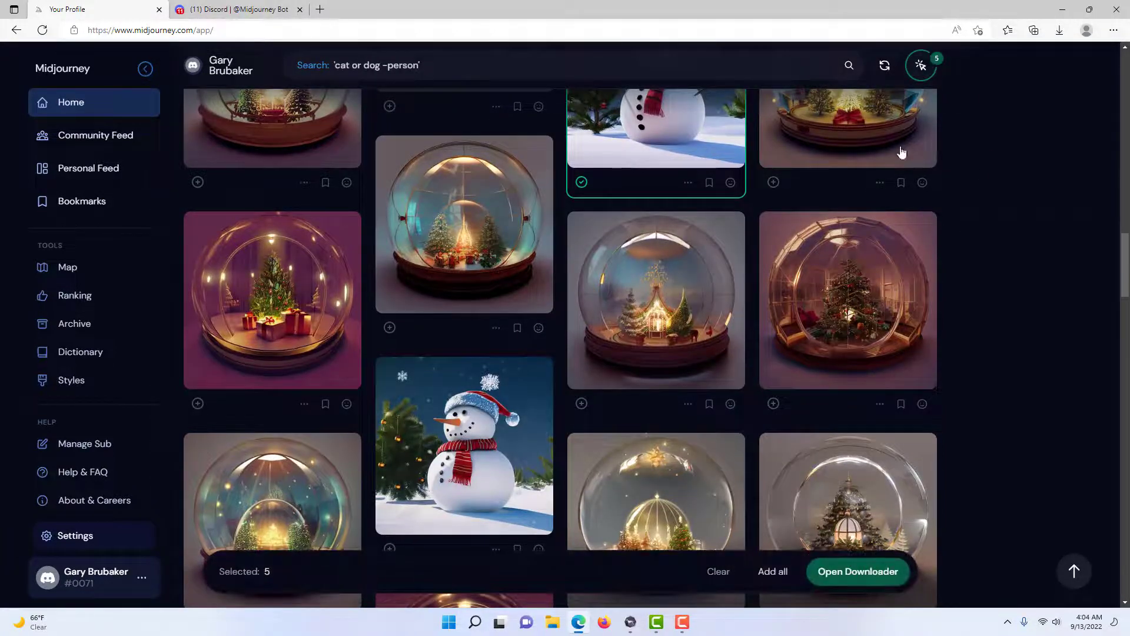
Download all five manually selected images with the downloader and check the browser's downloads list
{"action": "left_click", "coordinate": [835, 574]}
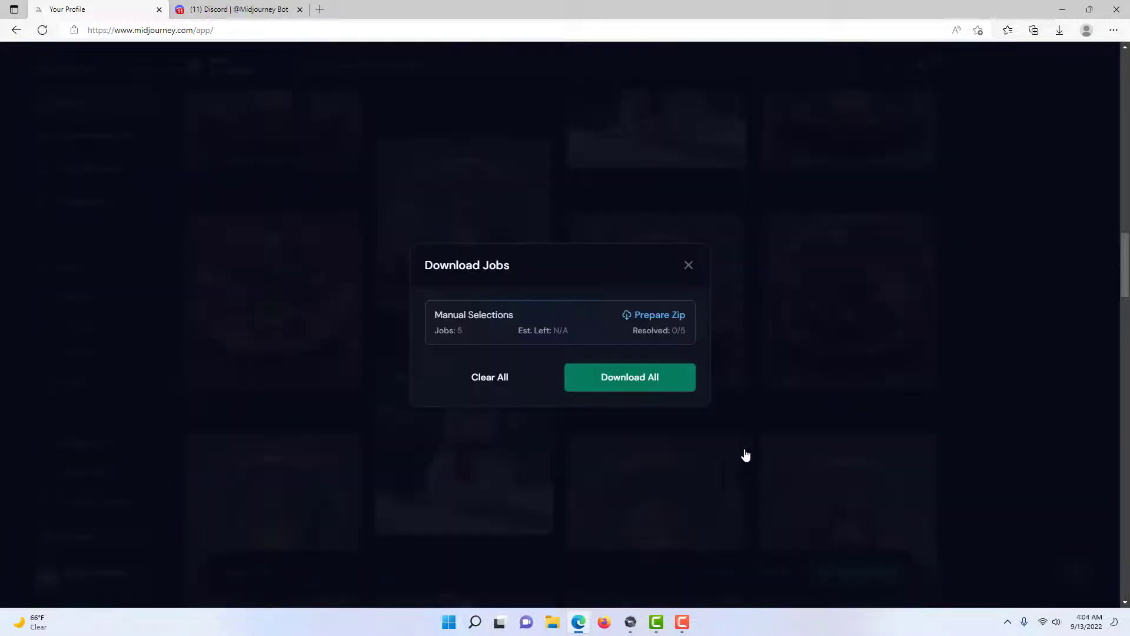
{"action": "mouse_move", "coordinate": [681, 346]}
{"action": "left_click", "coordinate": [641, 386]}
{"action": "left_click", "coordinate": [1060, 30]}
{"action": "left_click", "coordinate": [726, 184]}
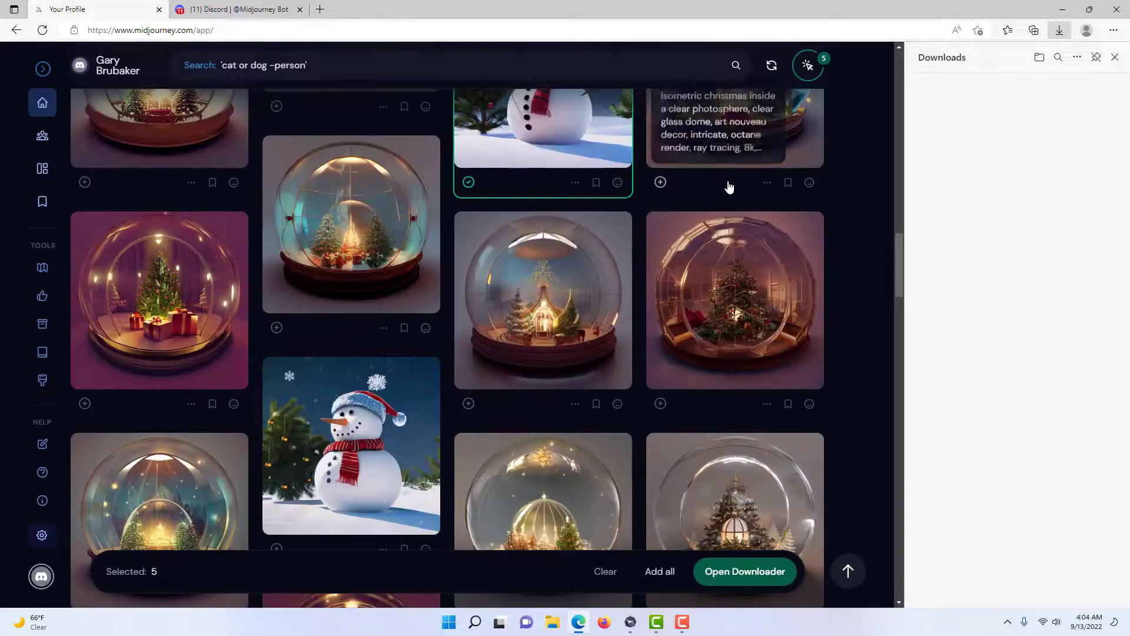
{"action": "left_click", "coordinate": [1116, 58]}
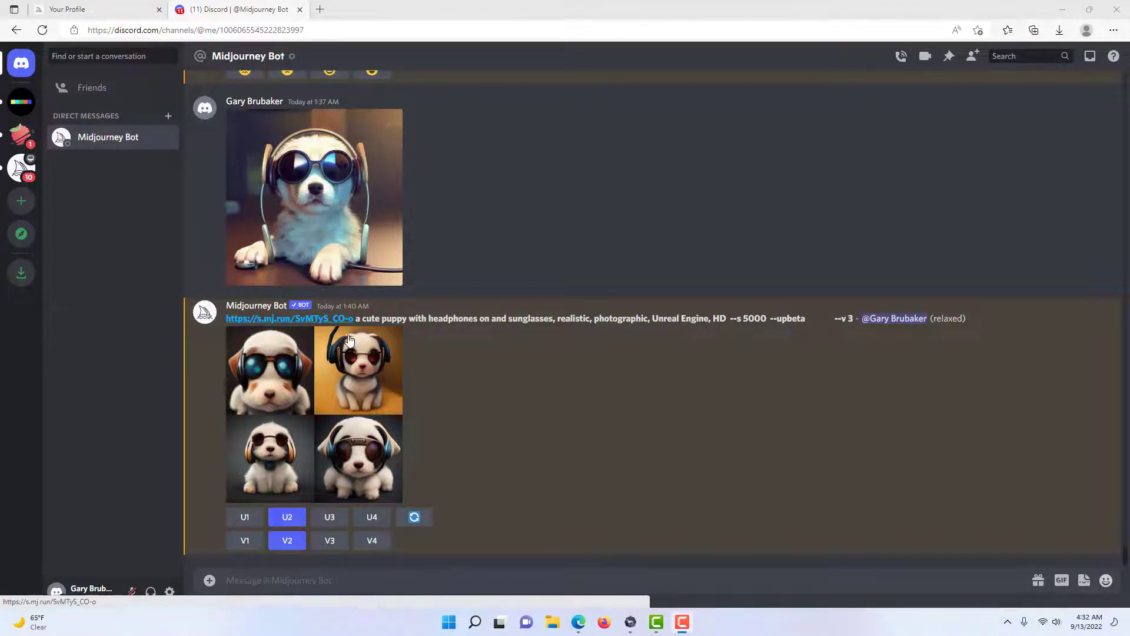
In the Discord chat, compare the enlarged puppy grid with the enlarged grid of variations on its second puppy
{"action": "left_click", "coordinate": [357, 362]}
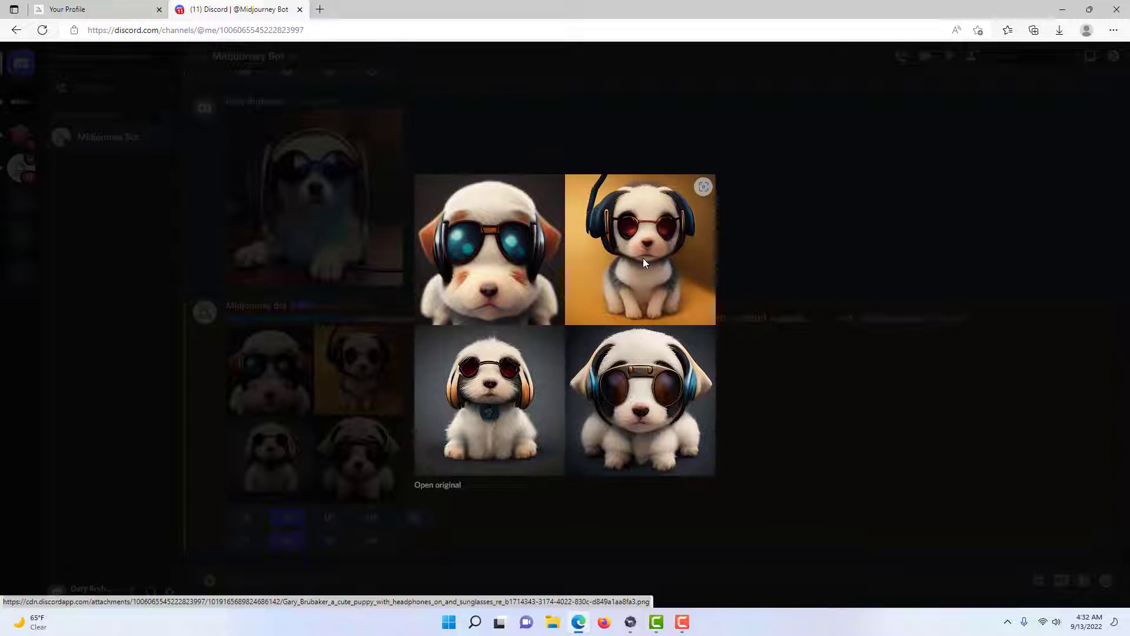
{"action": "left_click", "coordinate": [773, 236]}
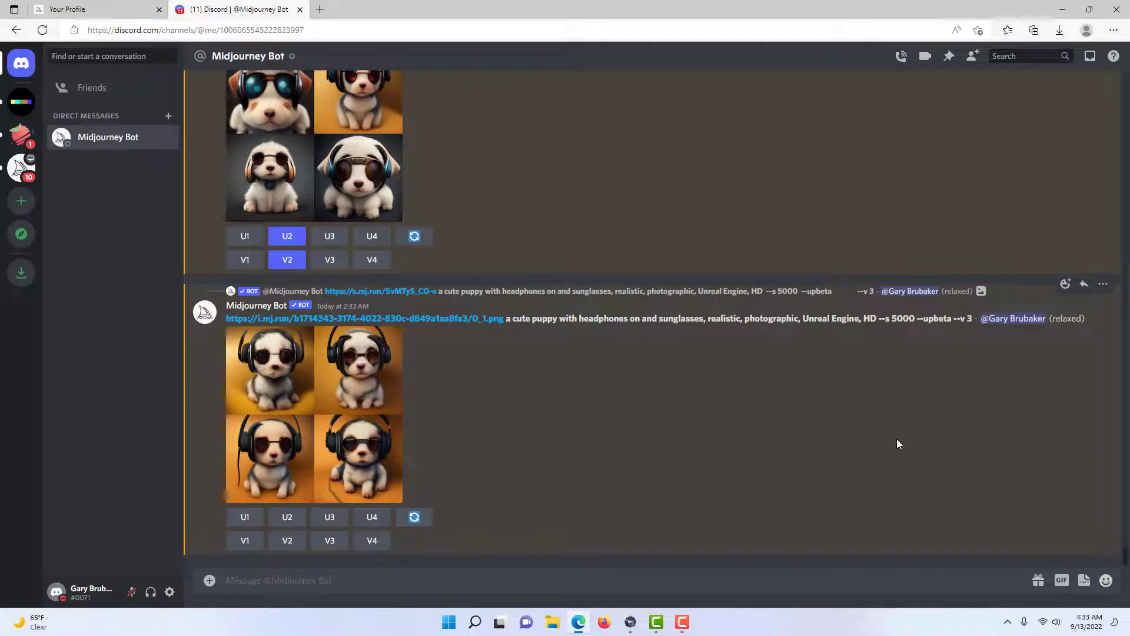
{"action": "left_click", "coordinate": [344, 379]}
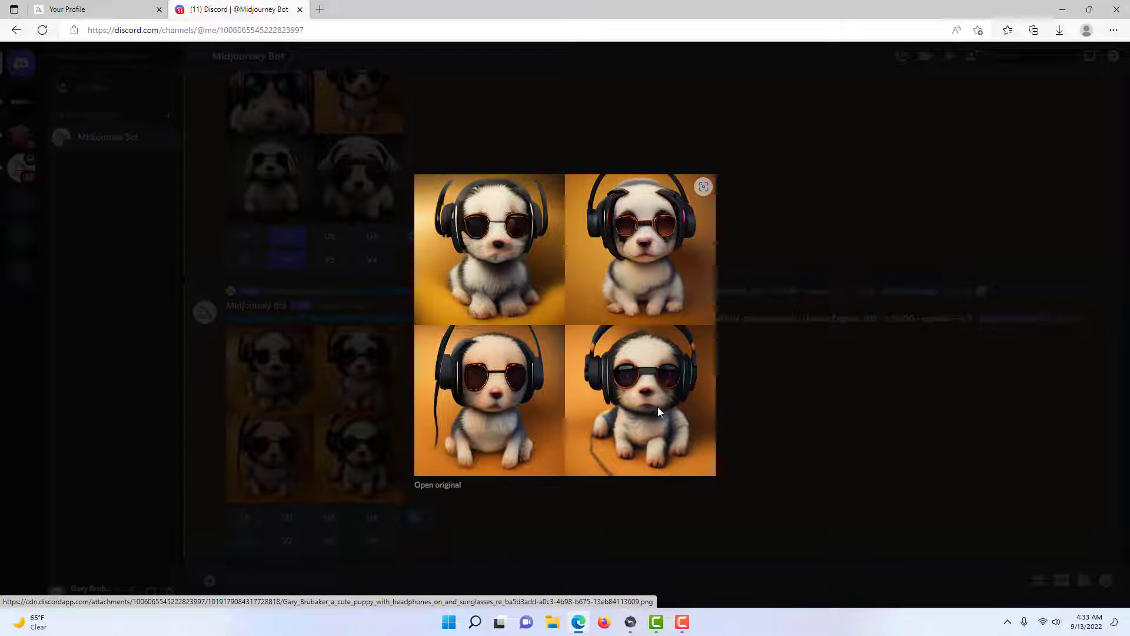
{"action": "left_click", "coordinate": [729, 414]}
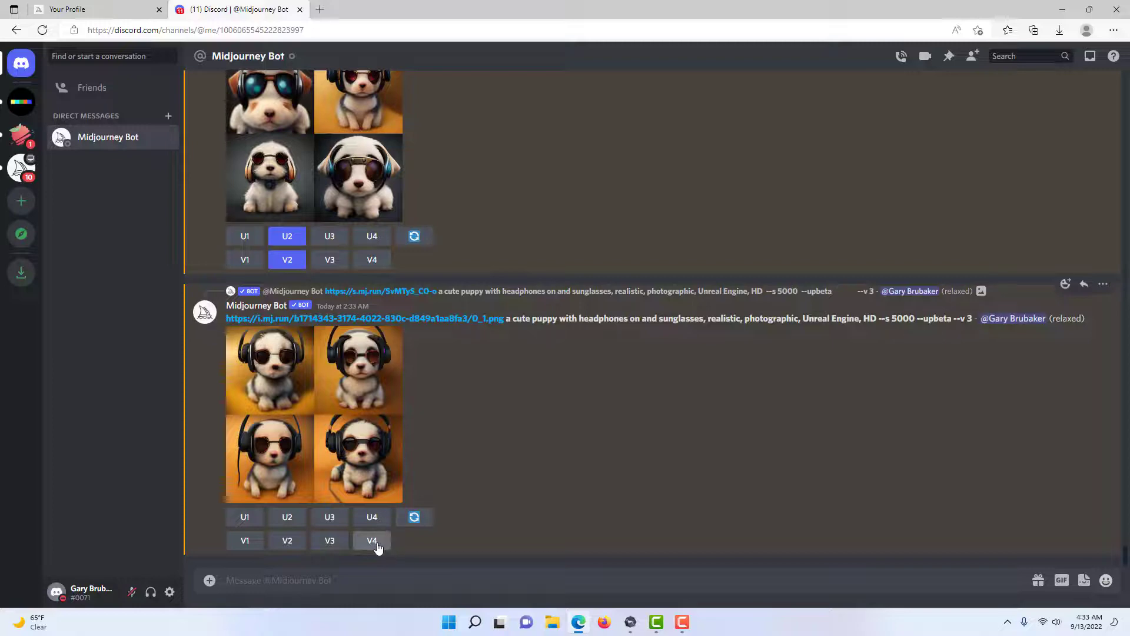
Generate variations of the fourth puppy in the newest grid and view the resulting grid enlarged
{"action": "left_click", "coordinate": [372, 541]}
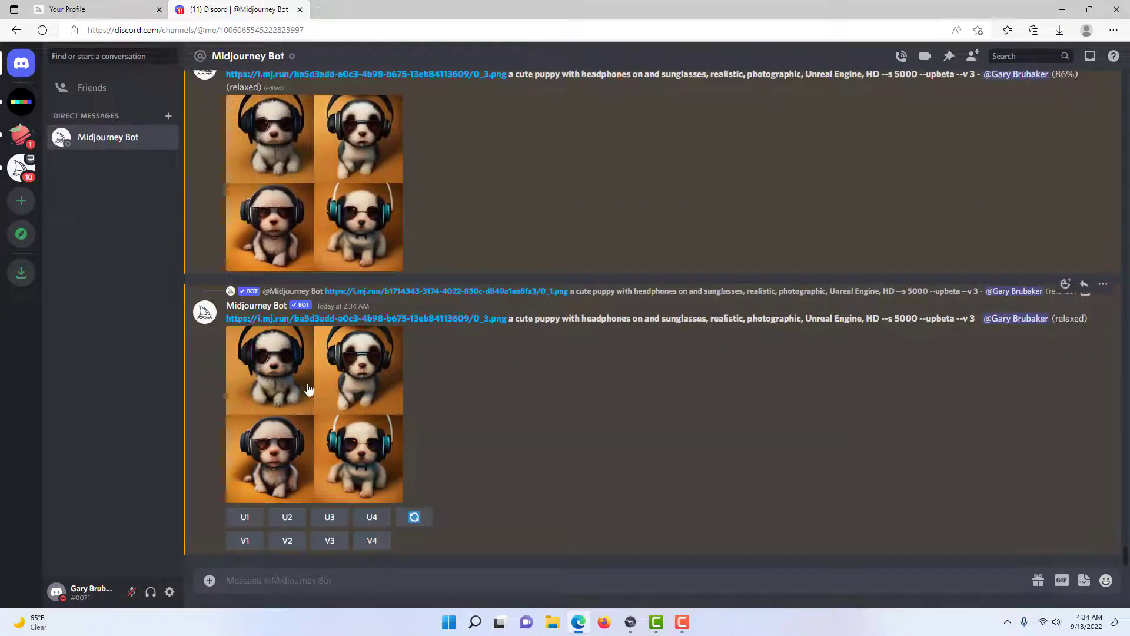
{"action": "left_click", "coordinate": [282, 377]}
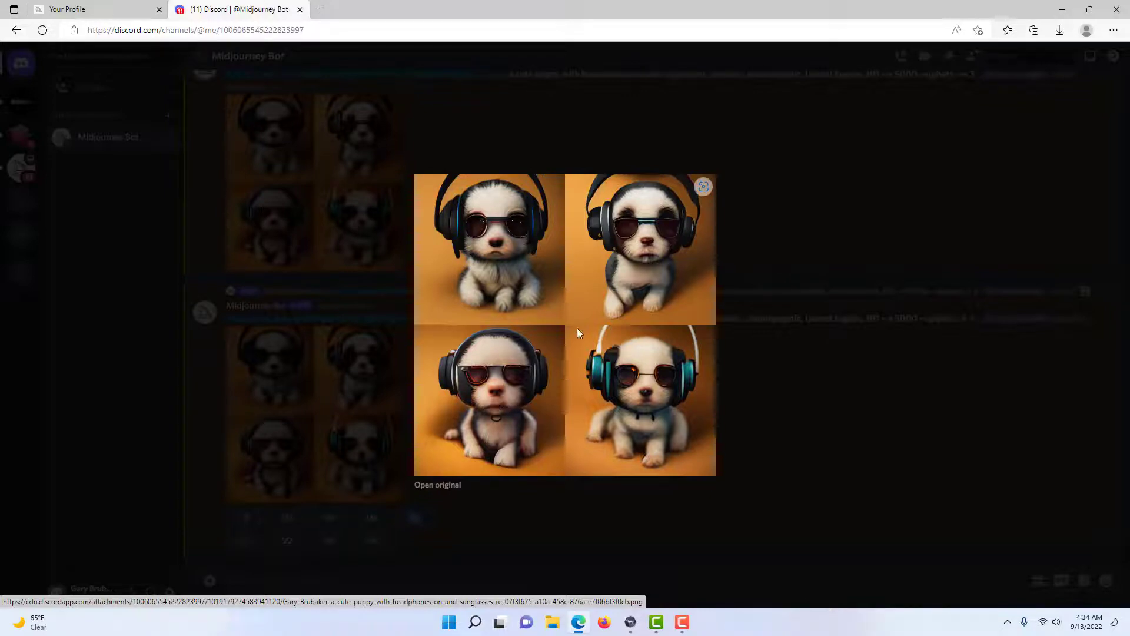
{"action": "left_click", "coordinate": [325, 311]}
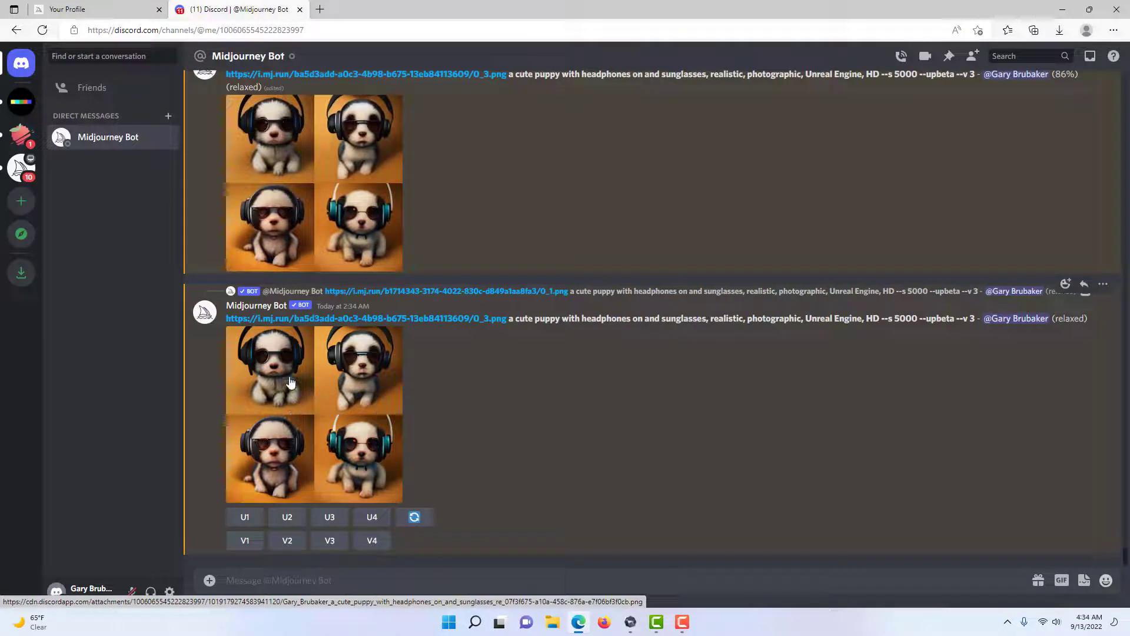
Upscale the third puppy of the newest grid and inspect the original image at full size
{"action": "left_click", "coordinate": [326, 517]}
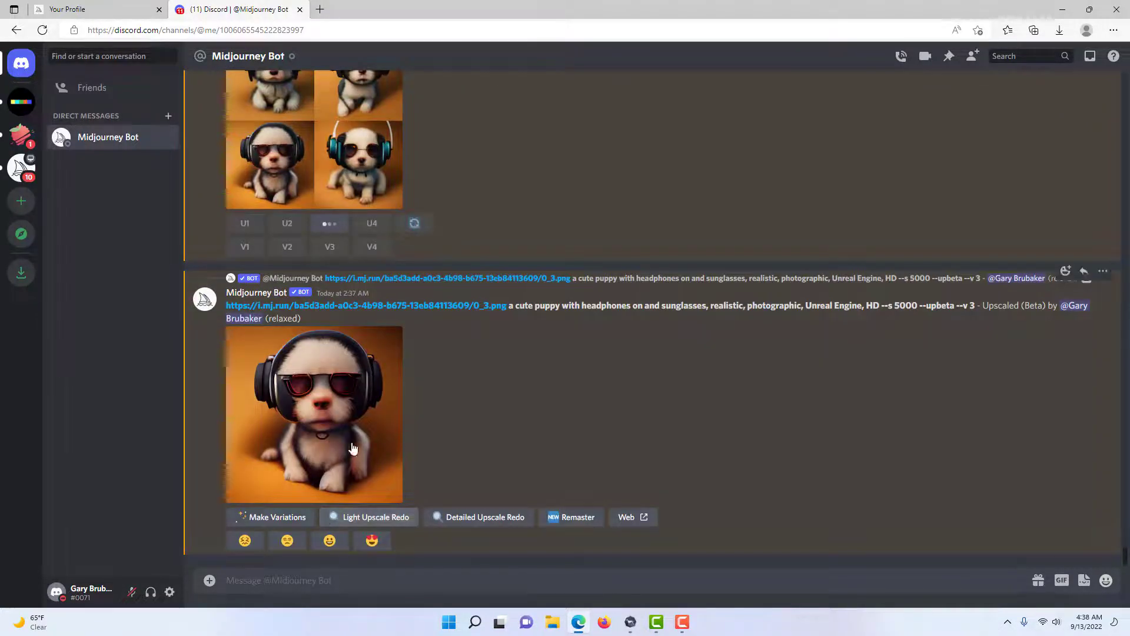
{"action": "left_click", "coordinate": [359, 388]}
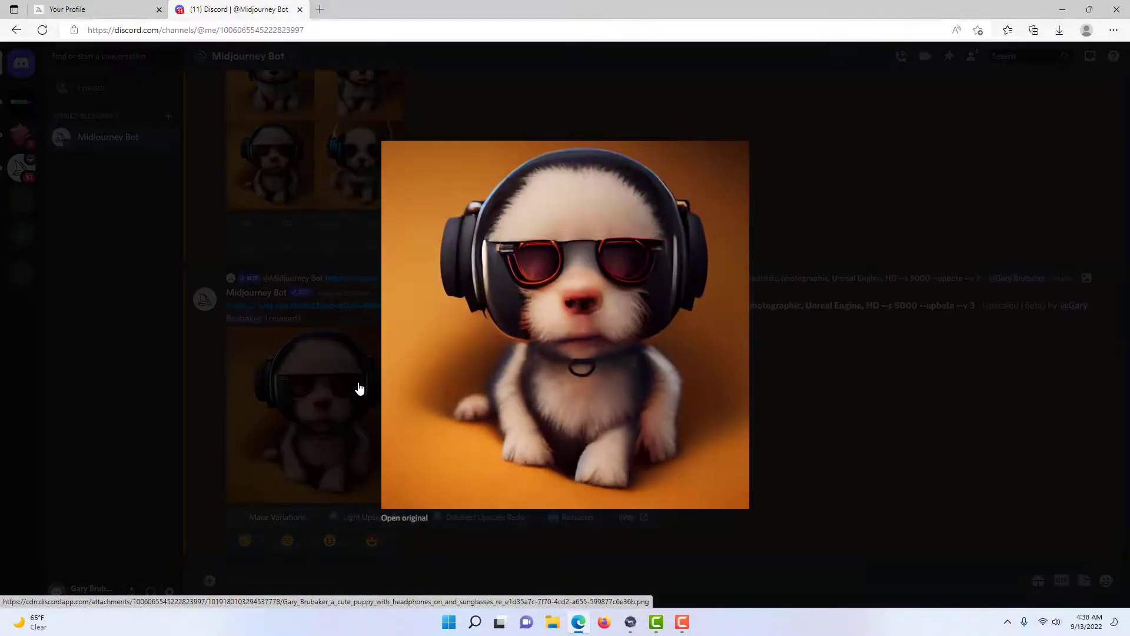
{"action": "left_click", "coordinate": [399, 518]}
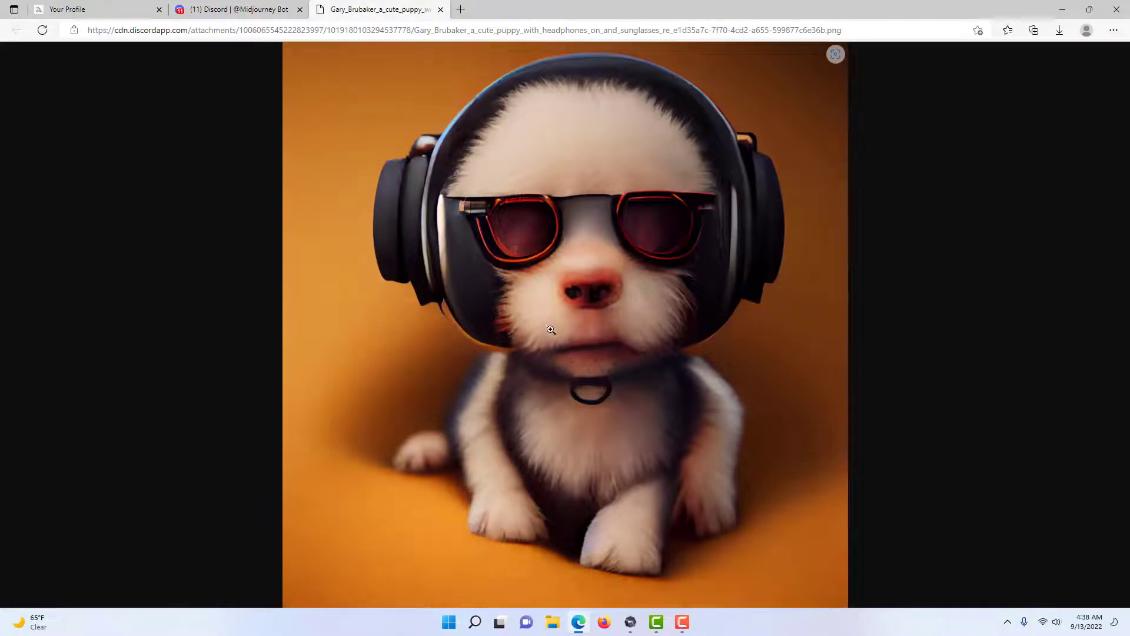
{"action": "left_click", "coordinate": [440, 10]}
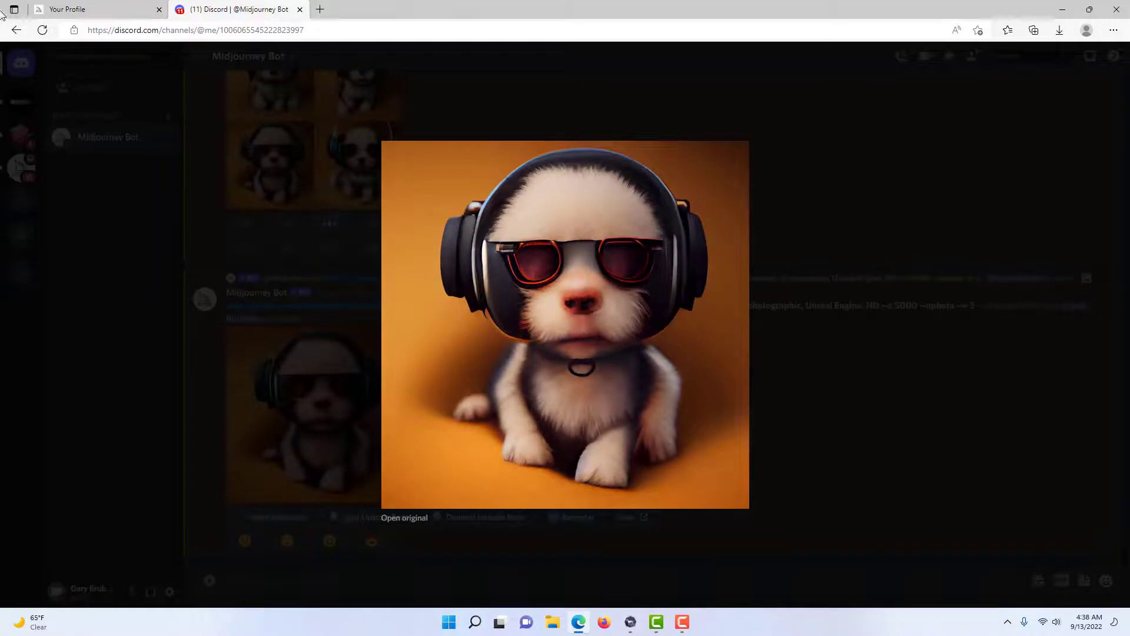
Close the enlarged image, reload the Midjourney profile page, and check the newest puppy results and their prompt
{"action": "left_click", "coordinate": [170, 282]}
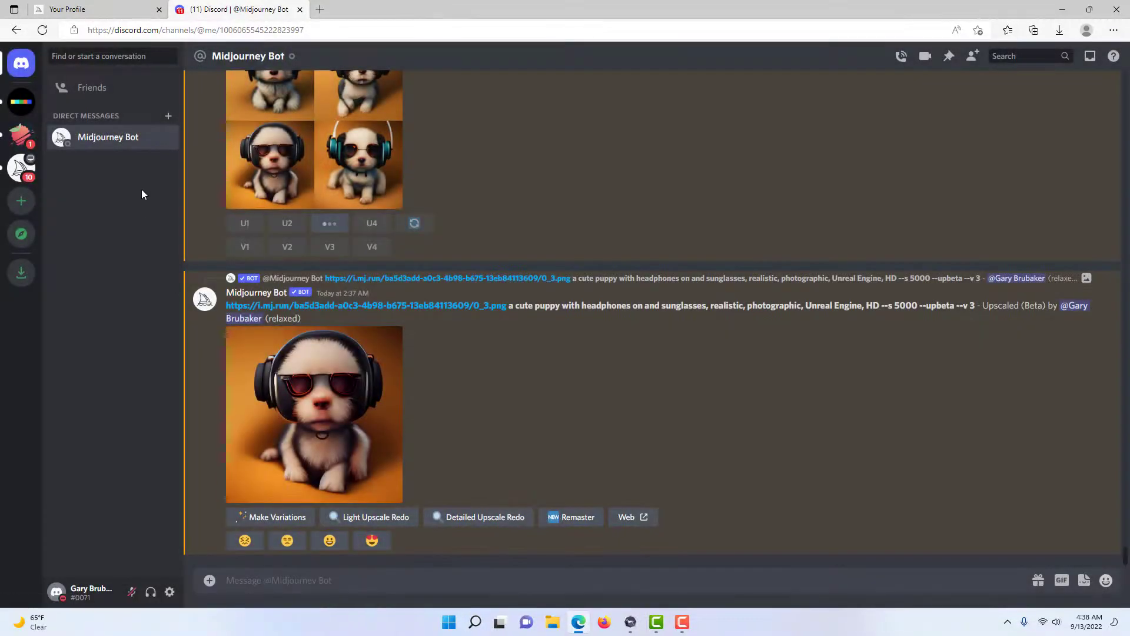
{"action": "left_click", "coordinate": [90, 10]}
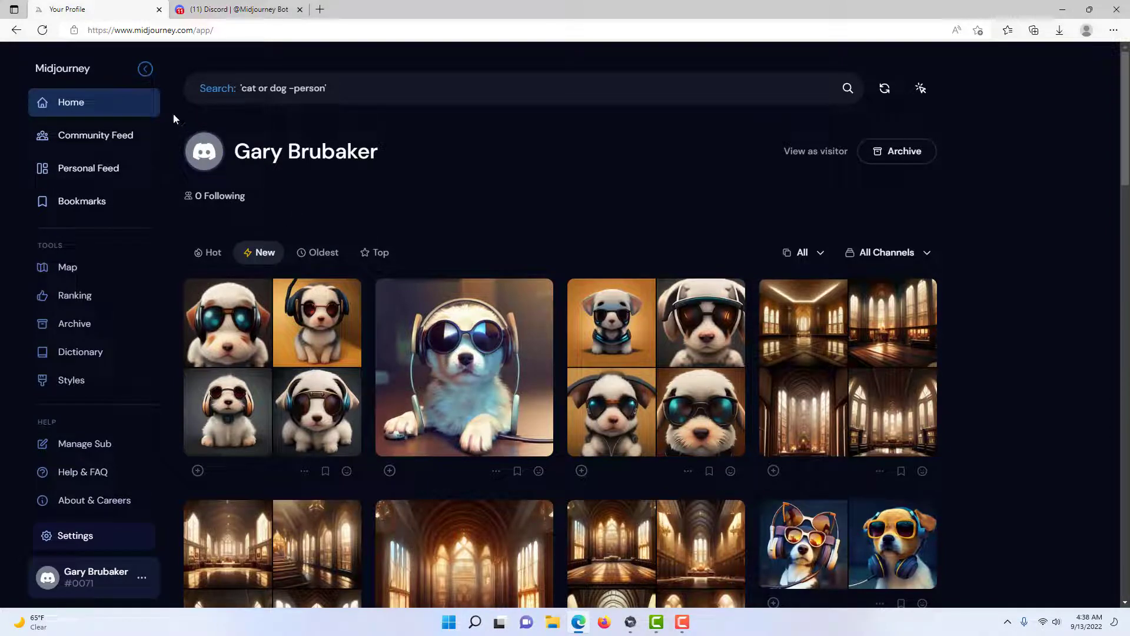
{"action": "left_click", "coordinate": [43, 30]}
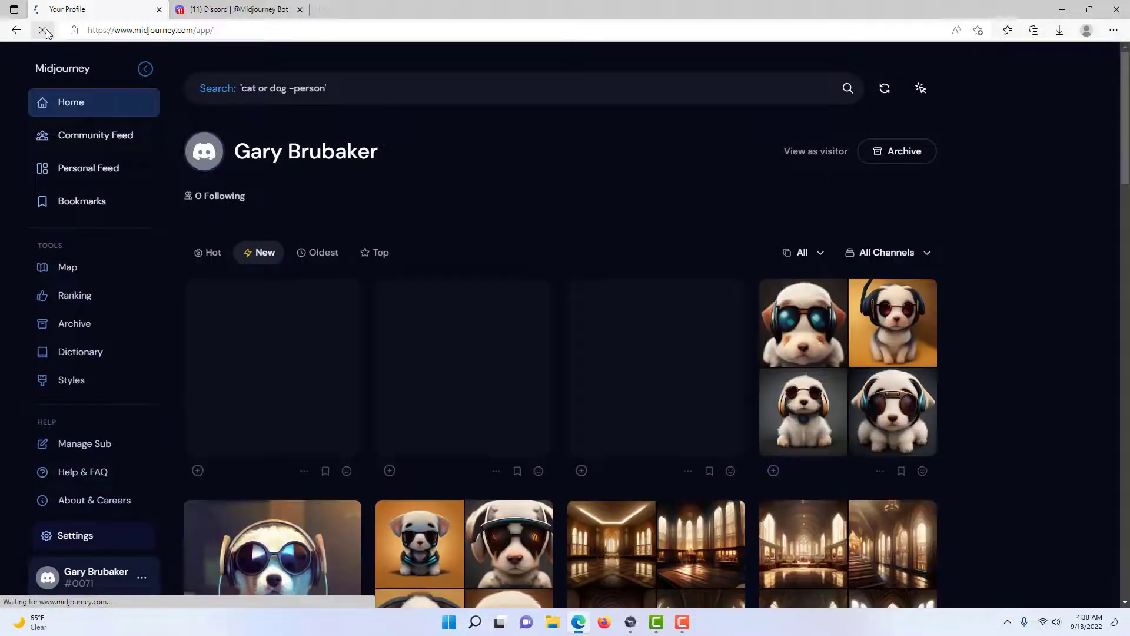
{"action": "mouse_move", "coordinate": [318, 400]}
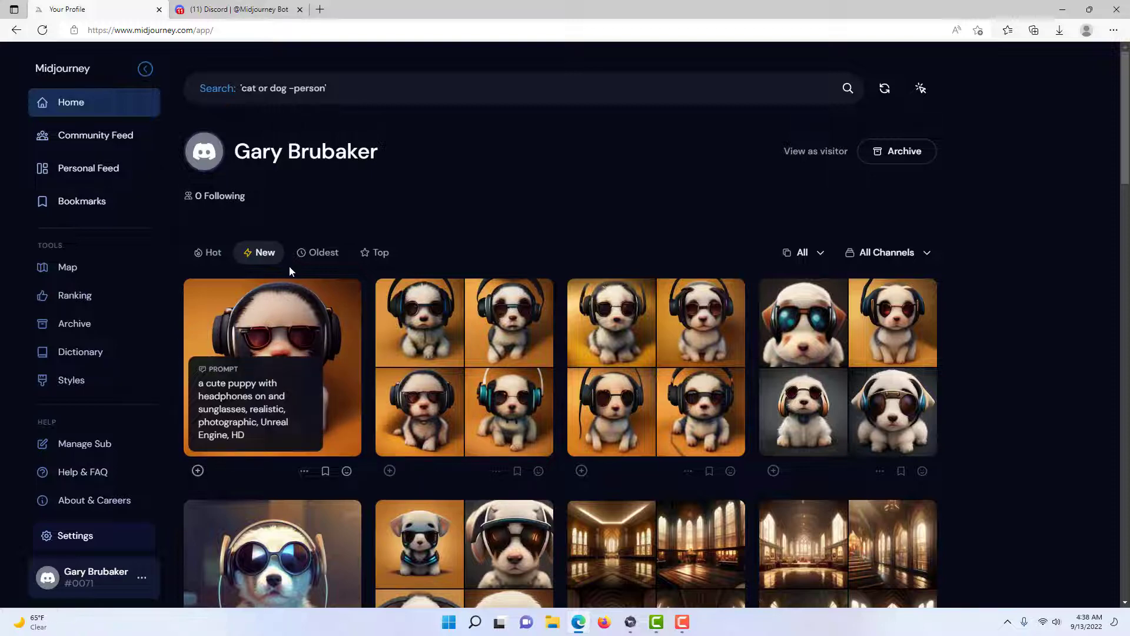
In the Discord chat, delete the upscaled puppy message by adding the red X reaction, searching the emojis for "cro"
{"action": "left_click", "coordinate": [222, 10]}
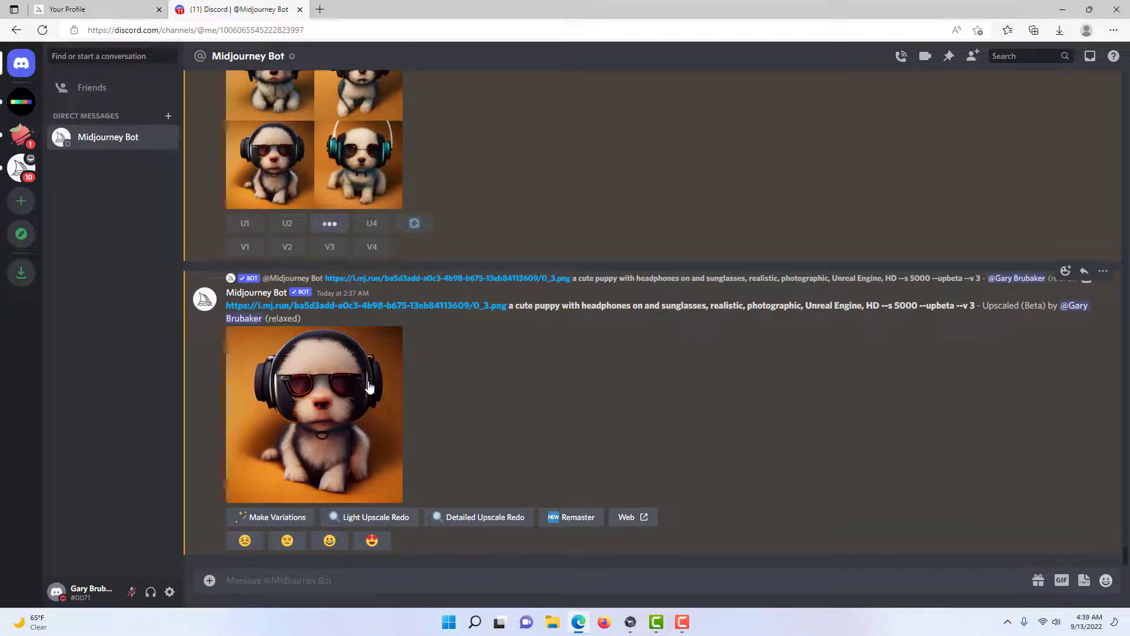
{"action": "right_click", "coordinate": [350, 377]}
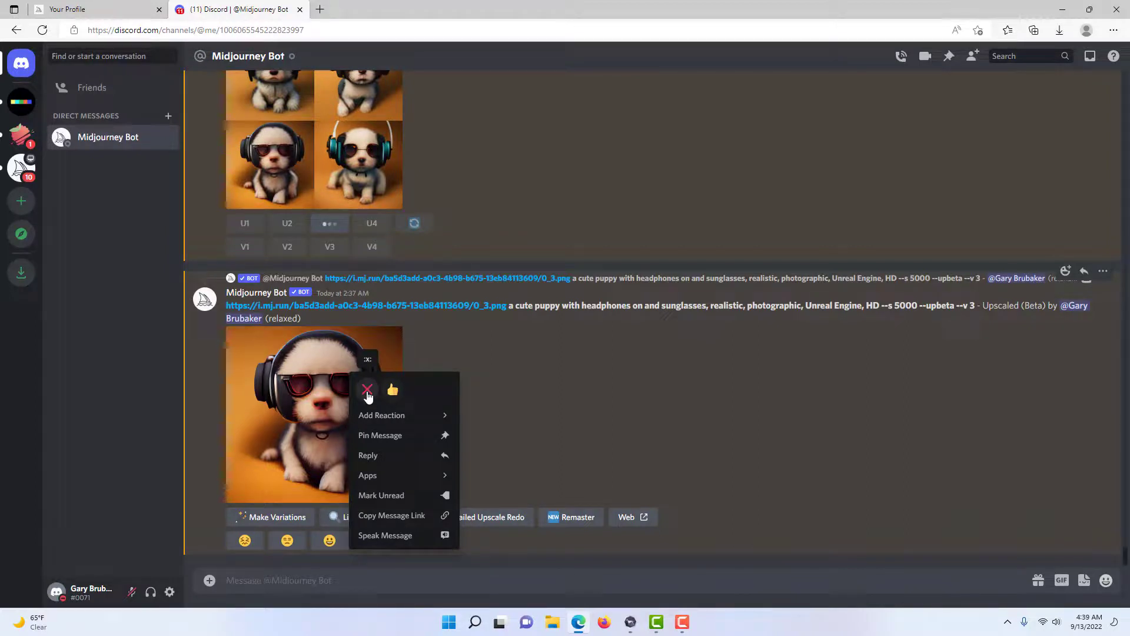
{"action": "mouse_move", "coordinate": [371, 415]}
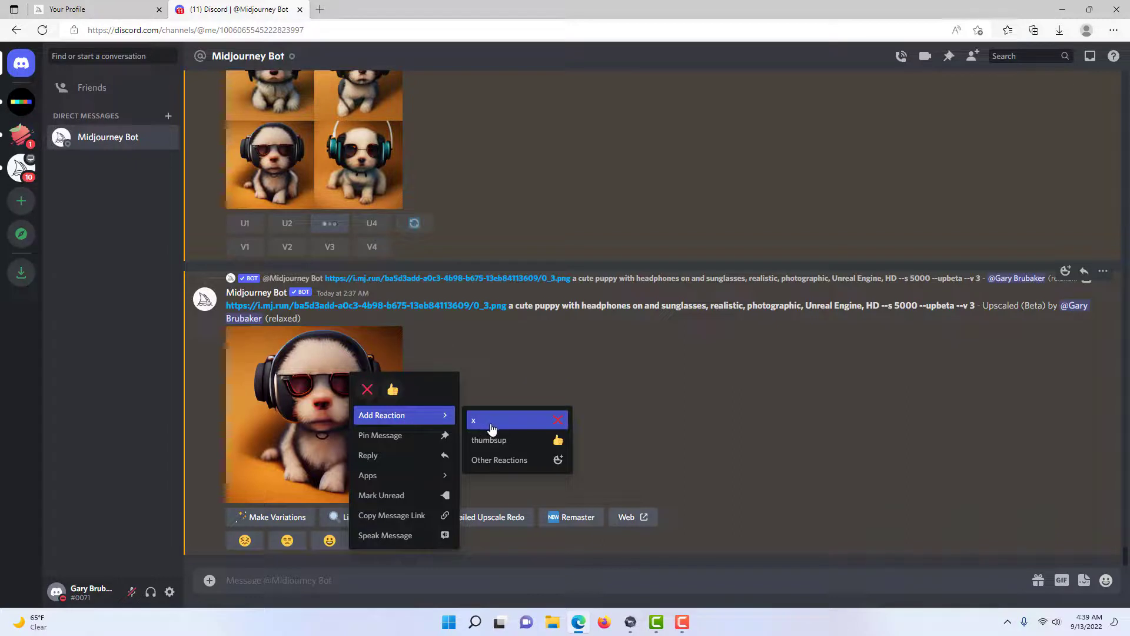
{"action": "left_click", "coordinate": [504, 461]}
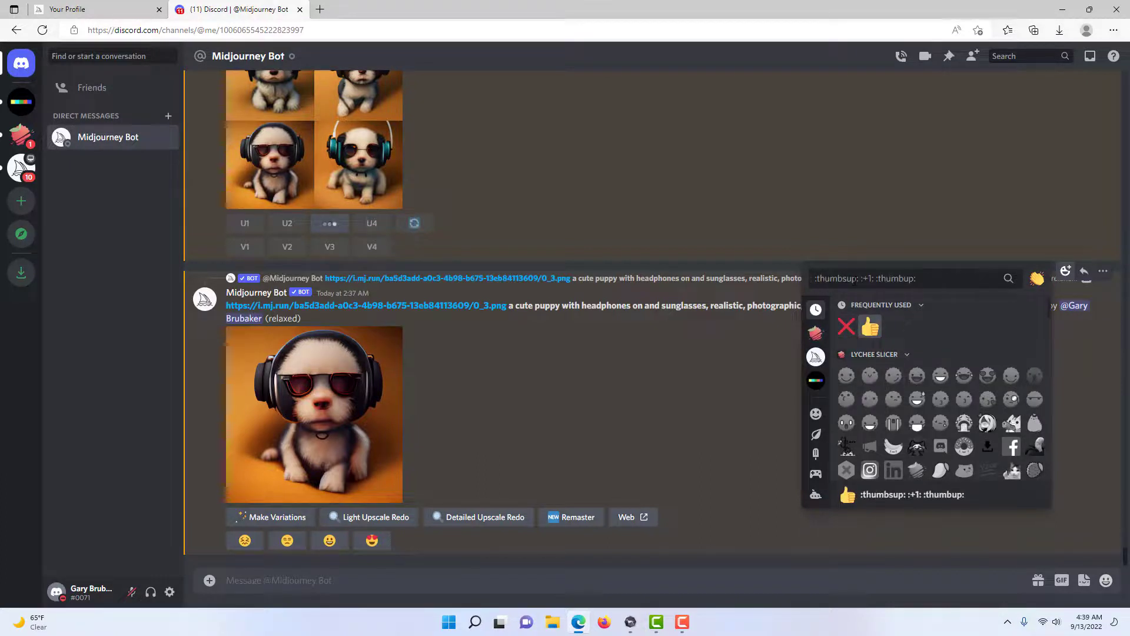
{"action": "type", "text": "c"}
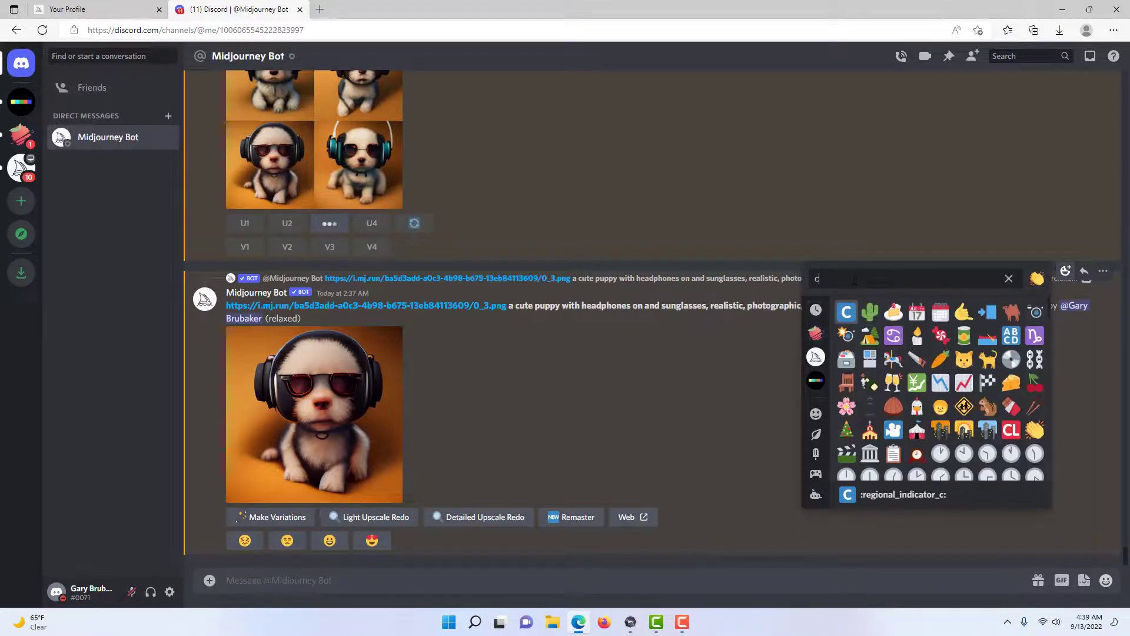
{"action": "type", "text": "ro"}
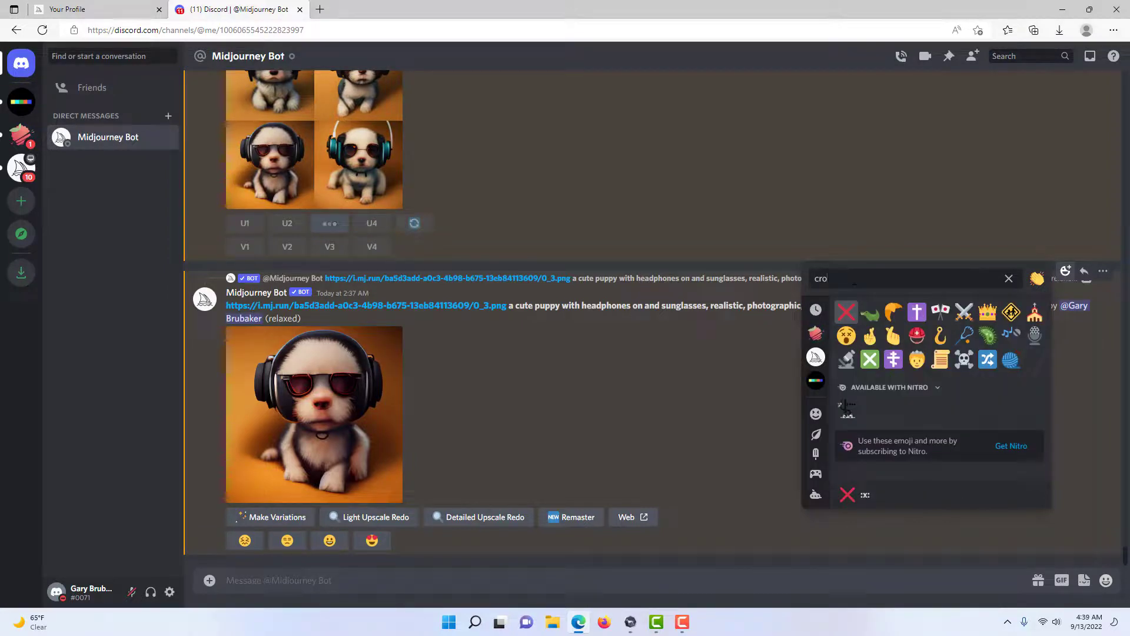
{"action": "left_click", "coordinate": [847, 315]}
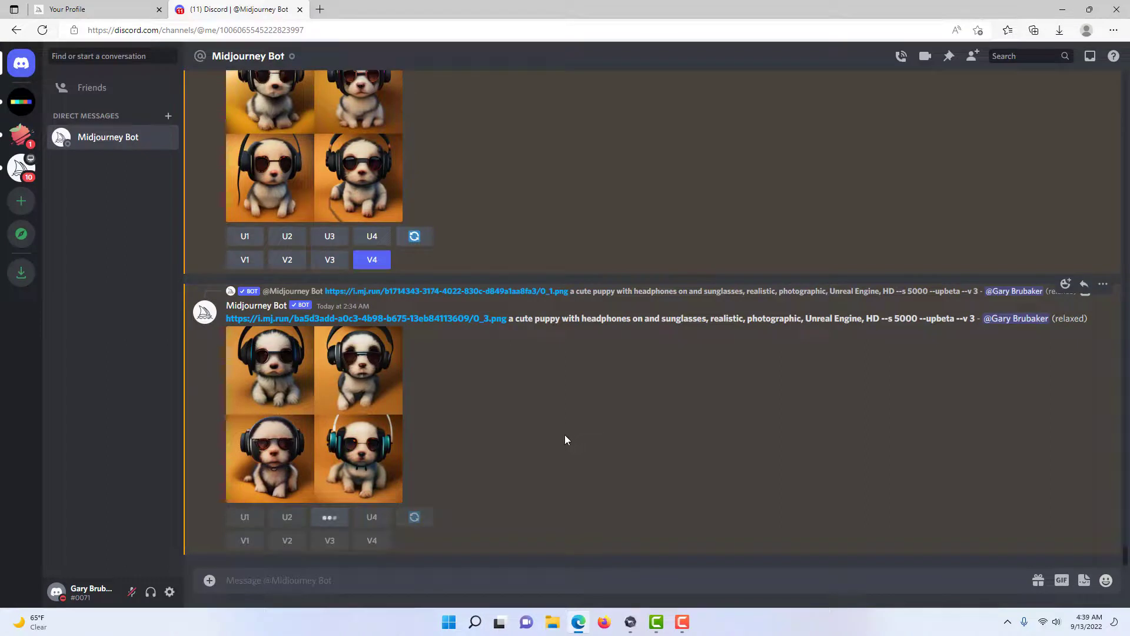
Delete the 2:34 AM and 2:33 AM puppy variation grids by reacting to each with the red X
{"action": "right_click", "coordinate": [281, 361]}
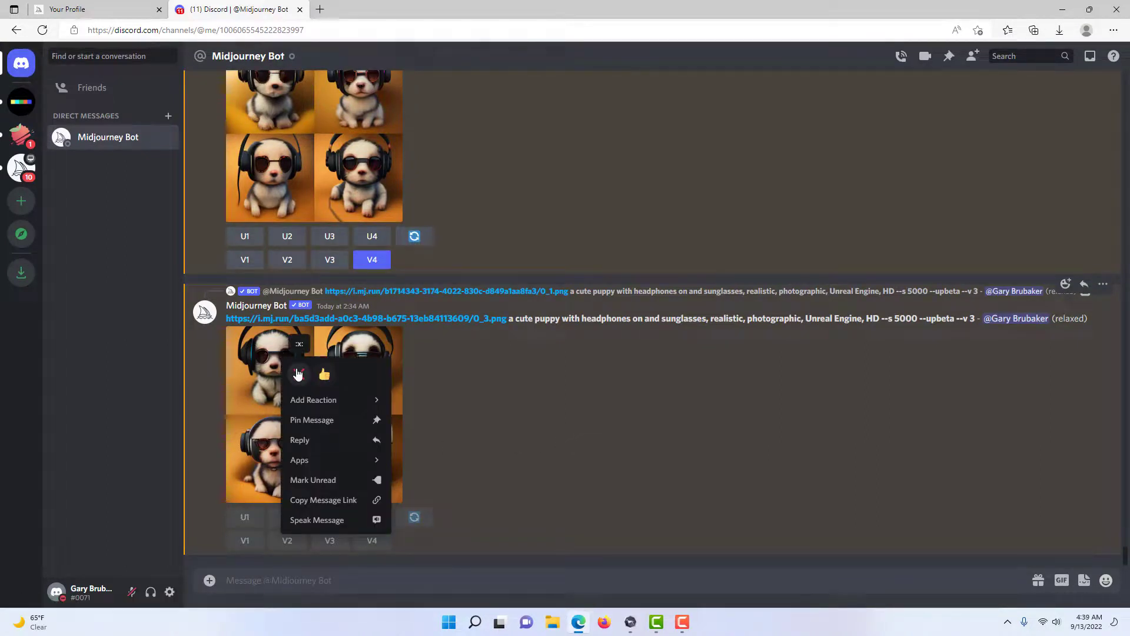
{"action": "mouse_move", "coordinate": [311, 400]}
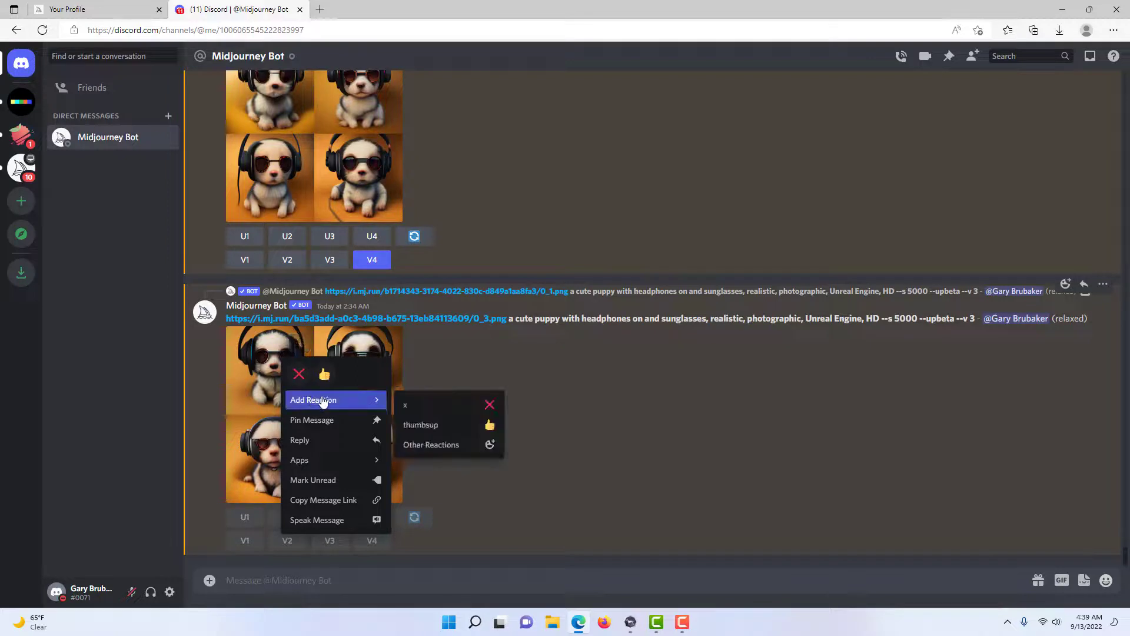
{"action": "left_click", "coordinate": [449, 409]}
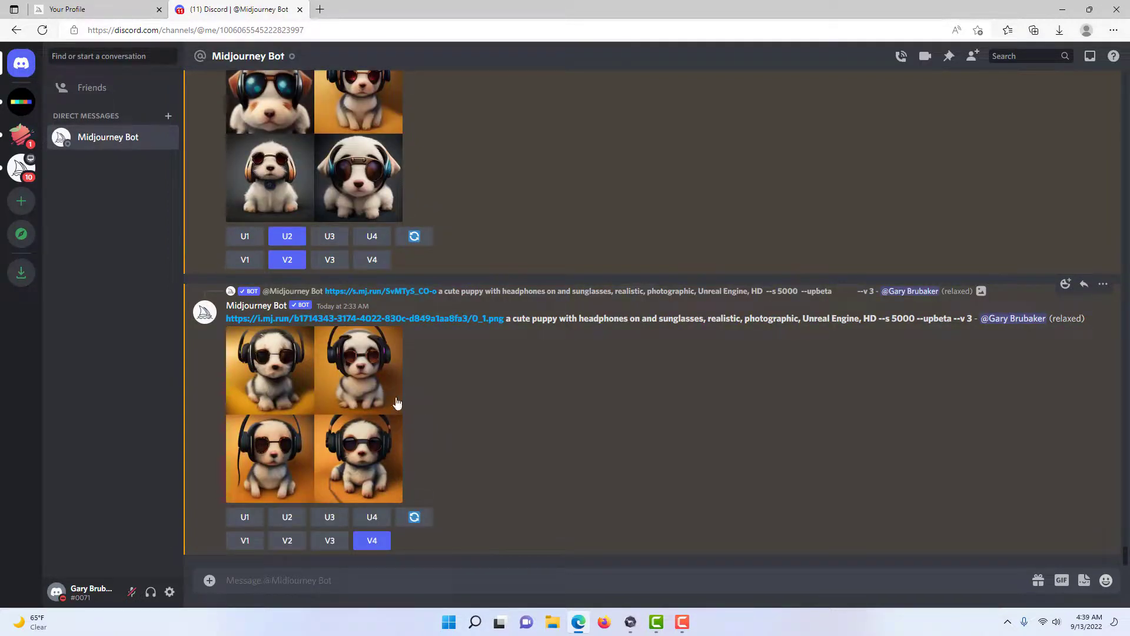
{"action": "right_click", "coordinate": [282, 377]}
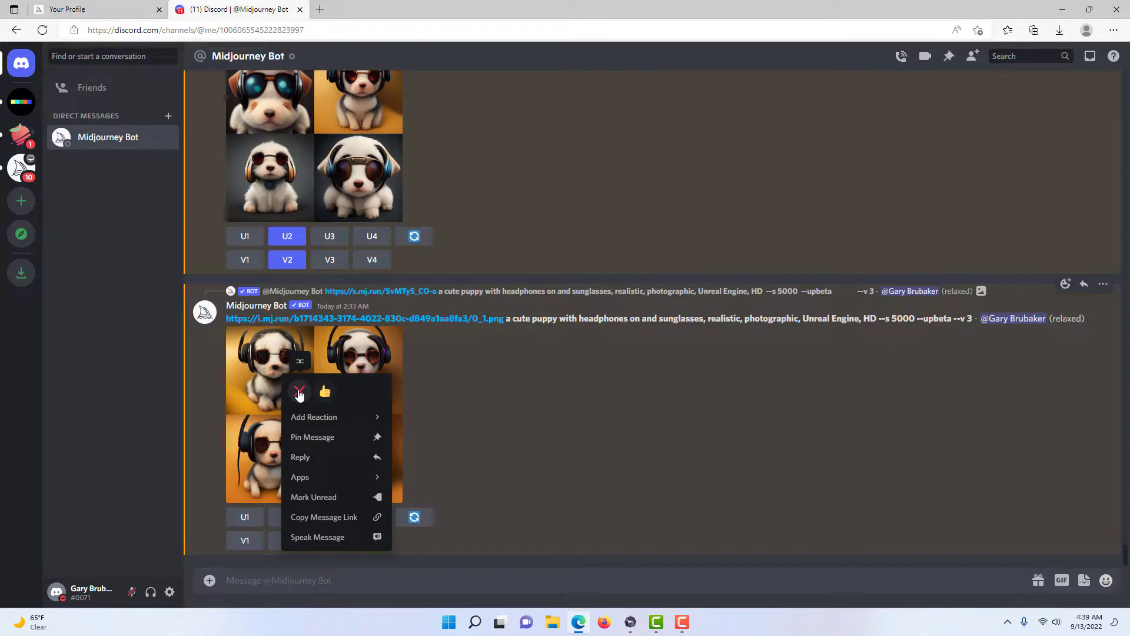
{"action": "left_click", "coordinate": [299, 393]}
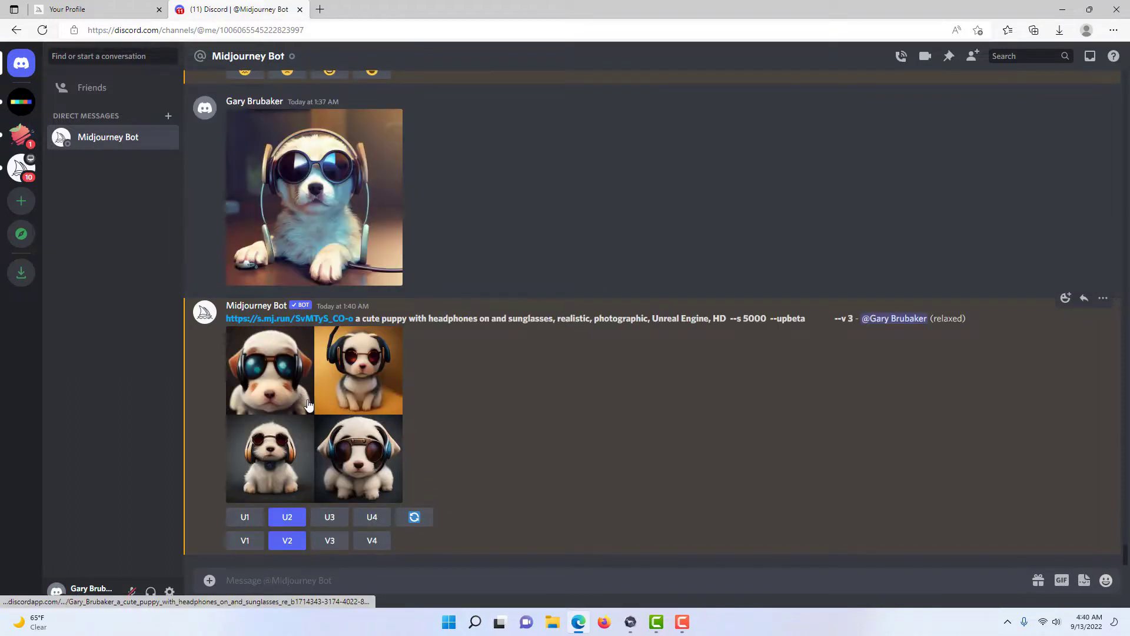
Delete the 1:40 AM and 1:33 AM puppy grids made from reference images by reacting to each with the red X
{"action": "right_click", "coordinate": [317, 387]}
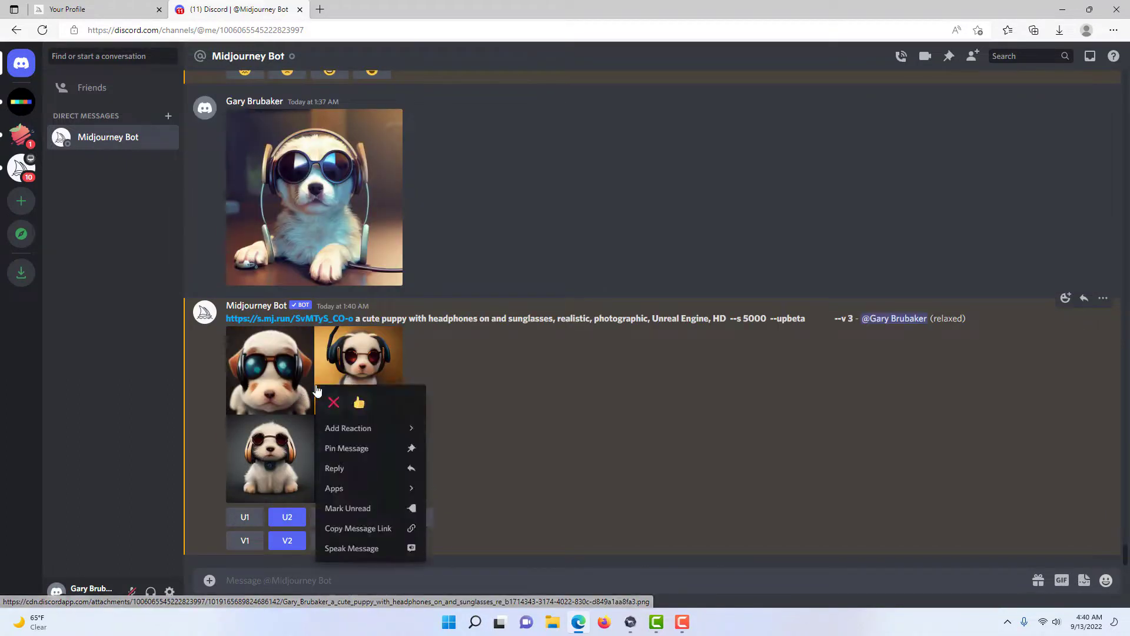
{"action": "left_click", "coordinate": [338, 402]}
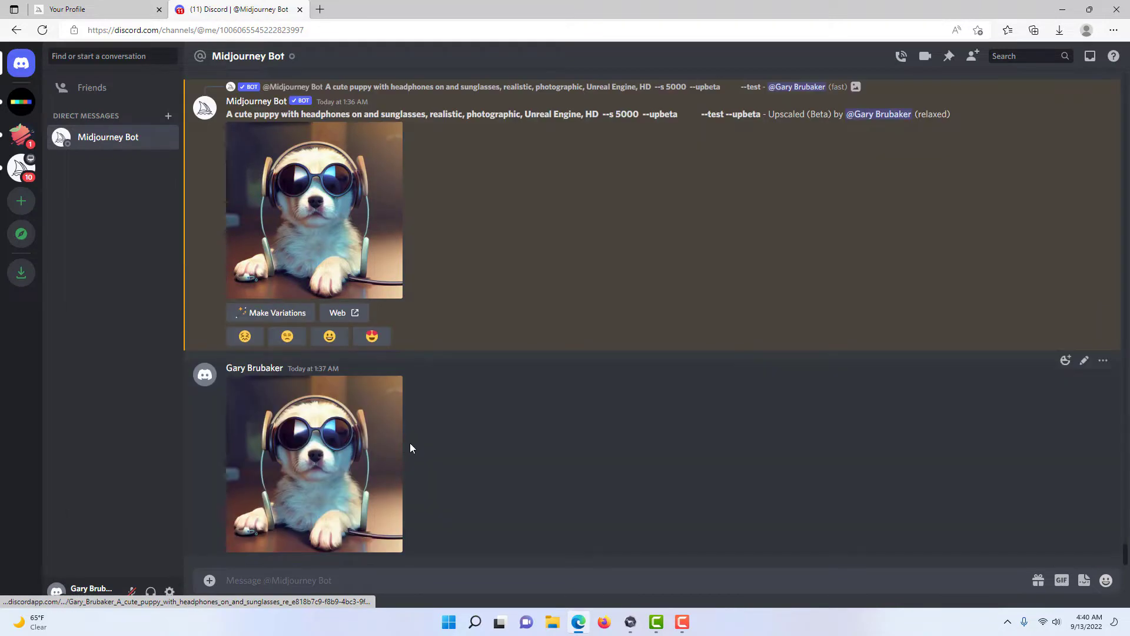
{"action": "scroll", "coordinate": [418, 455], "scroll_direction": "up", "scroll_amount": 5}
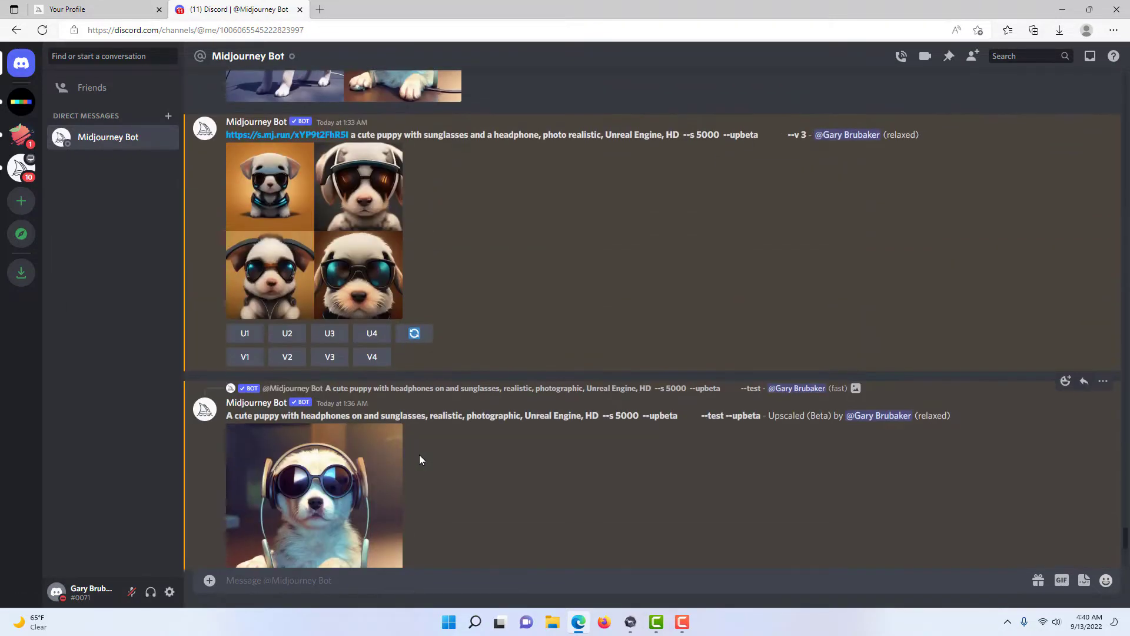
{"action": "scroll", "coordinate": [420, 459], "scroll_direction": "up", "scroll_amount": 1}
{"action": "right_click", "coordinate": [328, 359]}
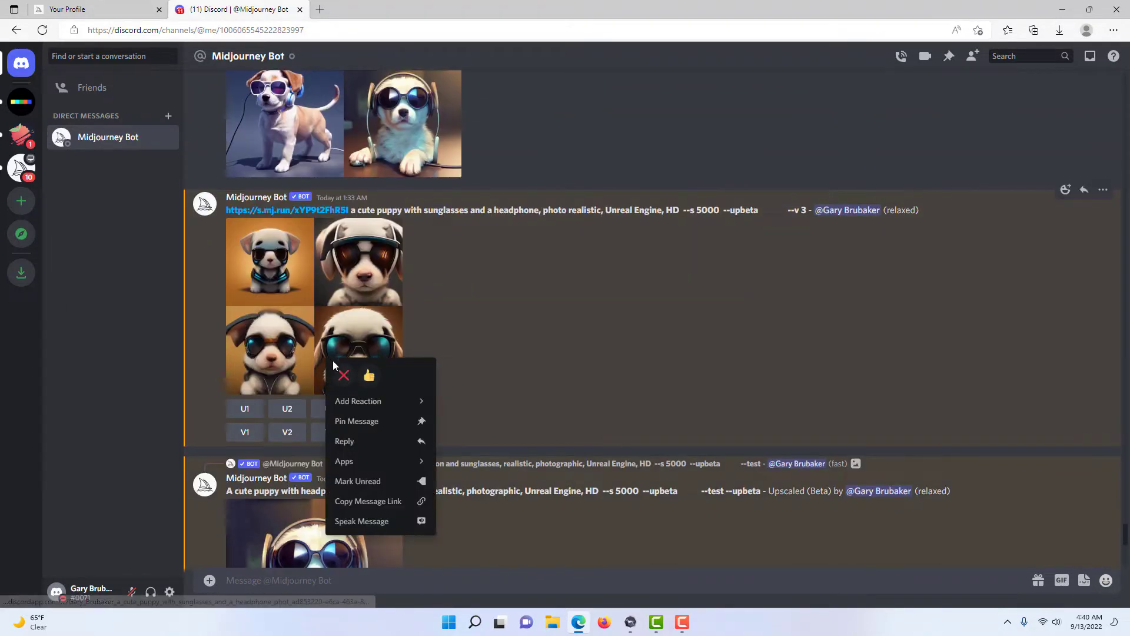
{"action": "left_click", "coordinate": [340, 381]}
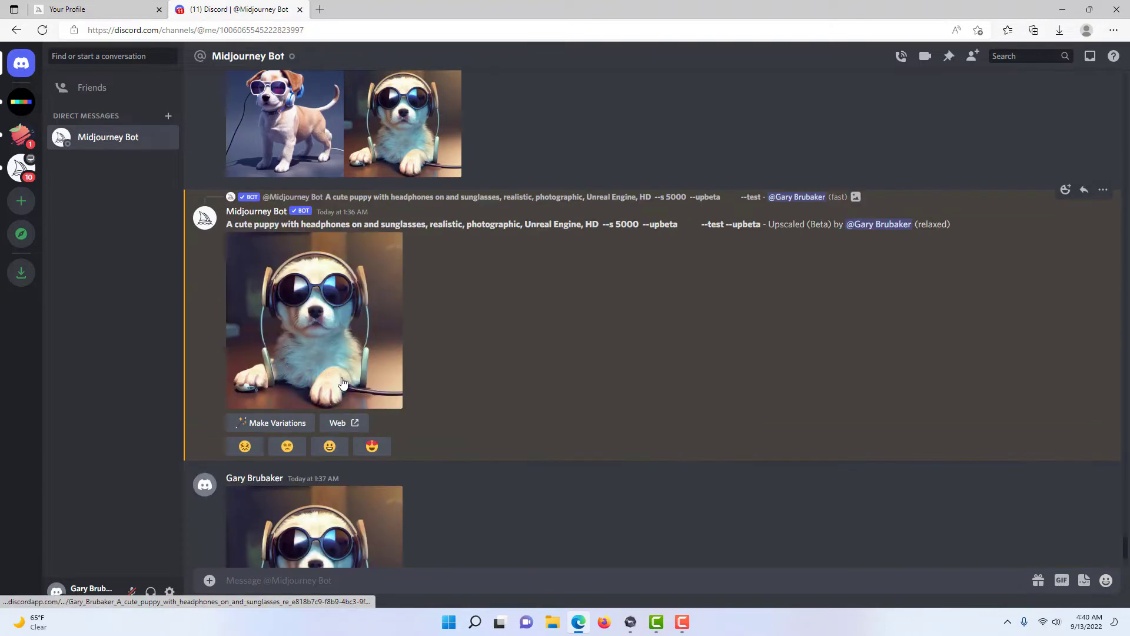
{"action": "scroll", "coordinate": [384, 409], "scroll_direction": "up", "scroll_amount": 2}
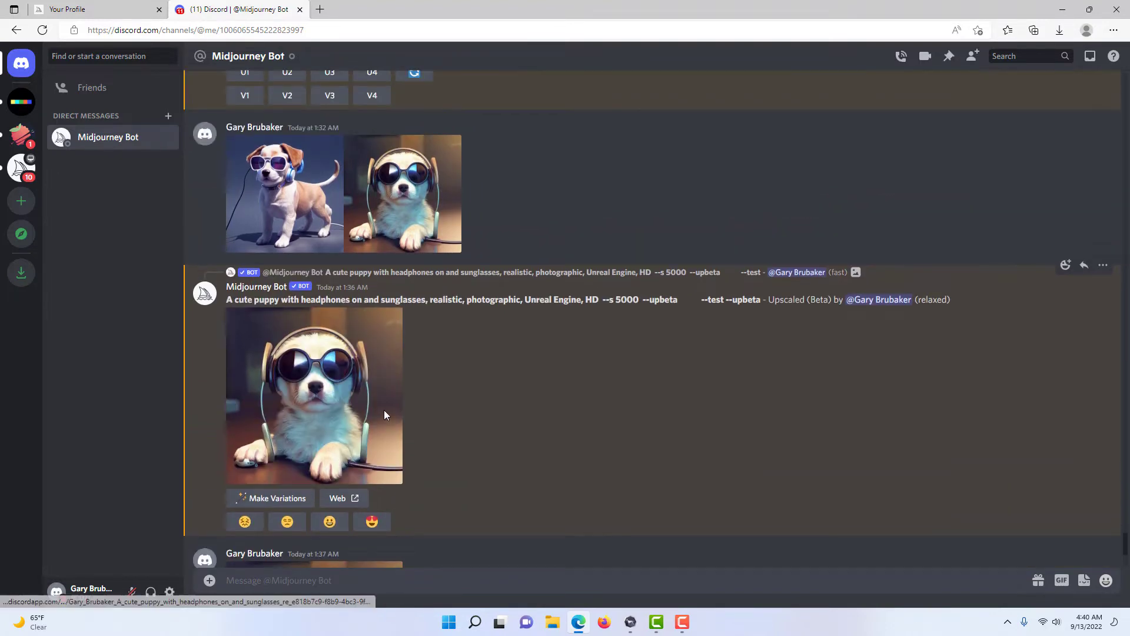
{"action": "scroll", "coordinate": [384, 410], "scroll_direction": "up", "scroll_amount": 1}
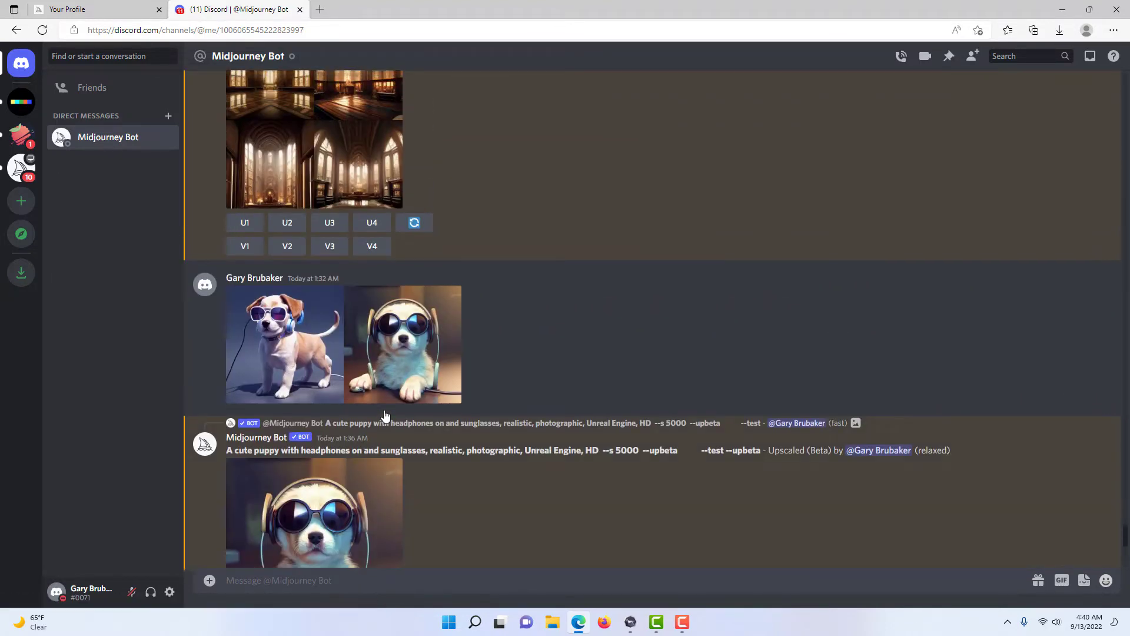